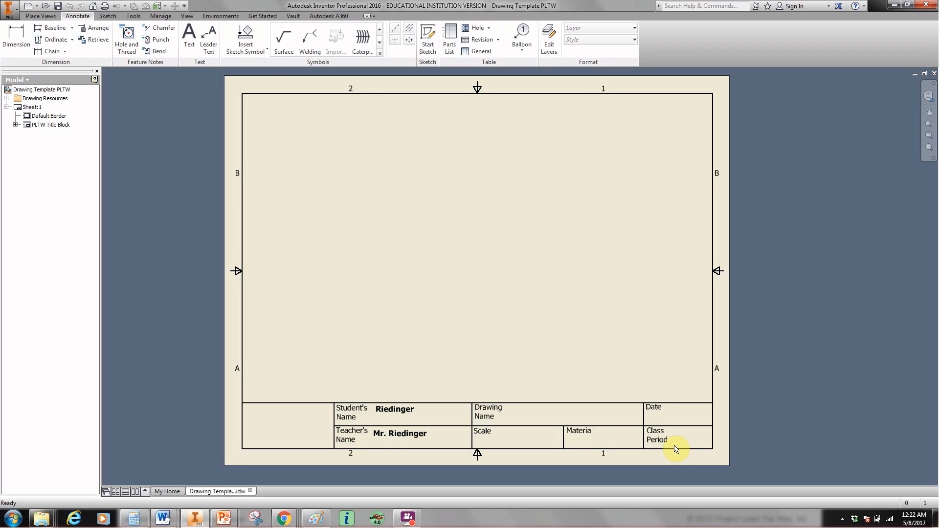
- Create a new drawing and change its sheet size to A
click(166, 492)
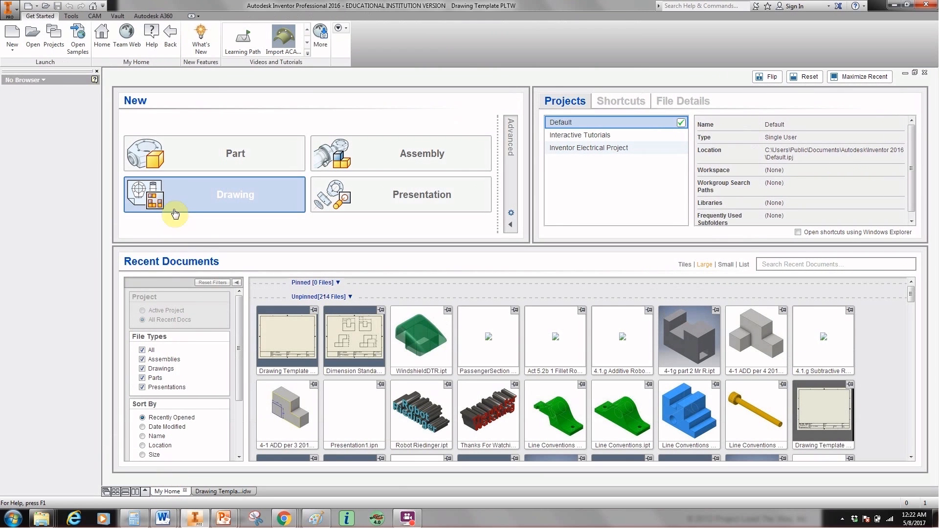
click(230, 198)
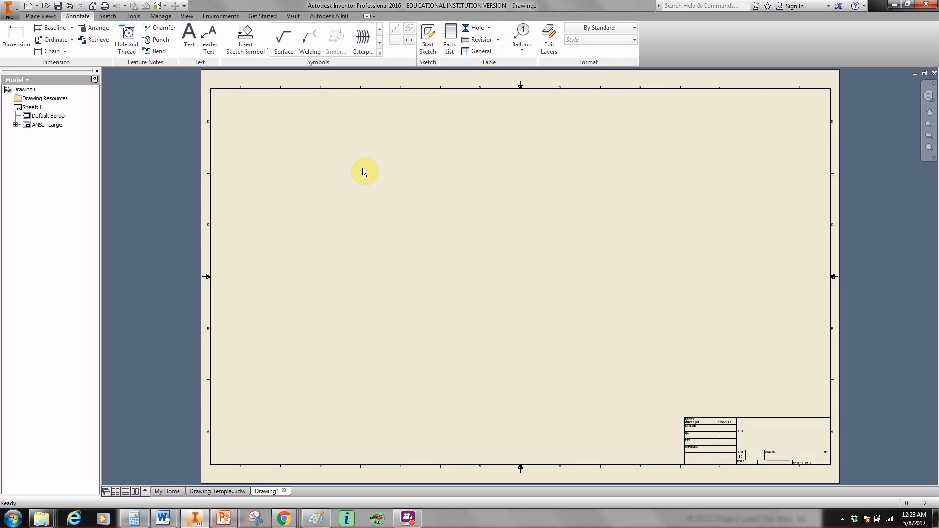
right_click(31, 109)
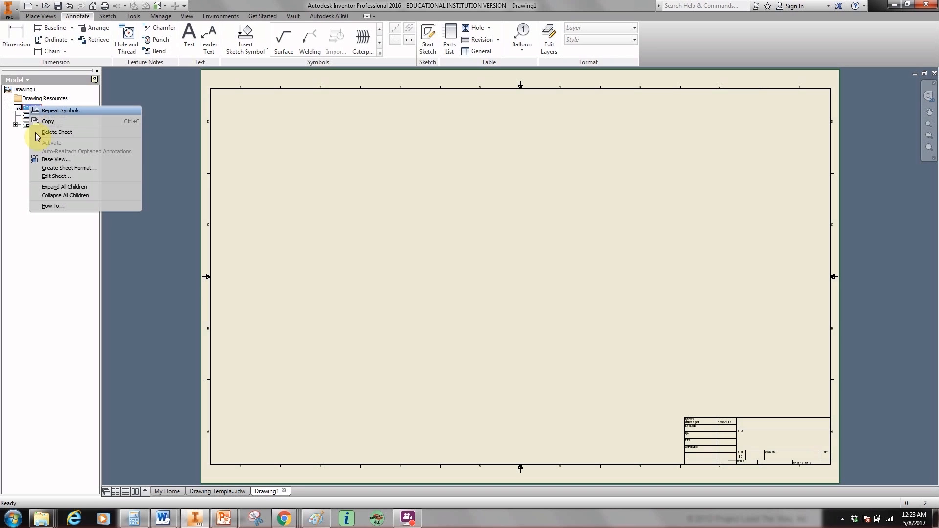
click(63, 177)
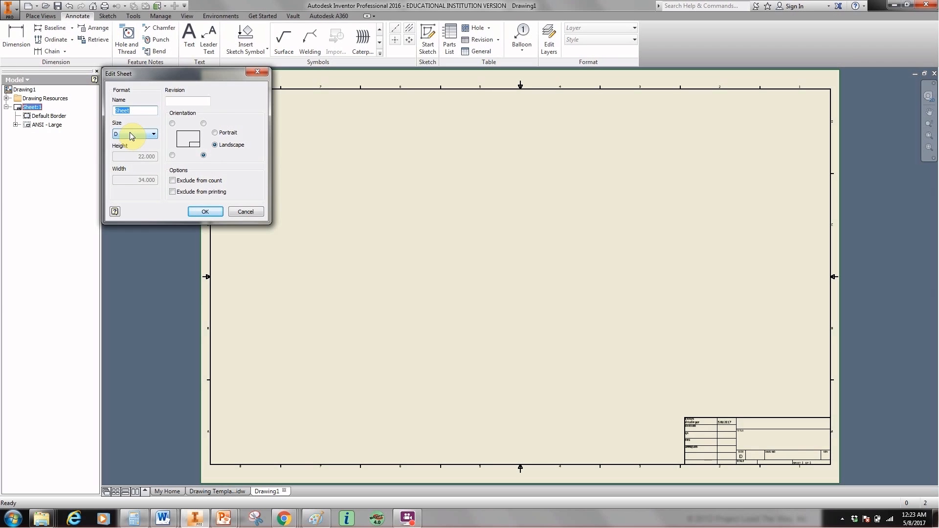
click(131, 135)
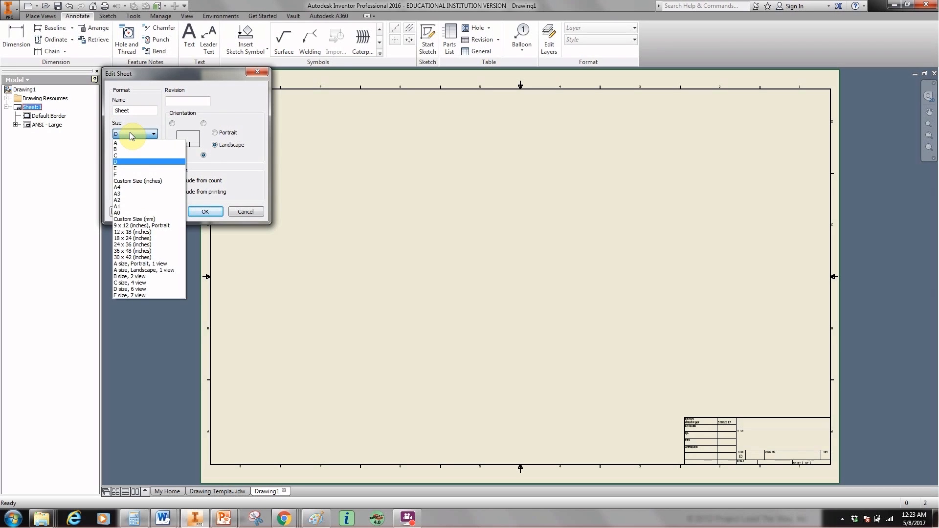
click(131, 135)
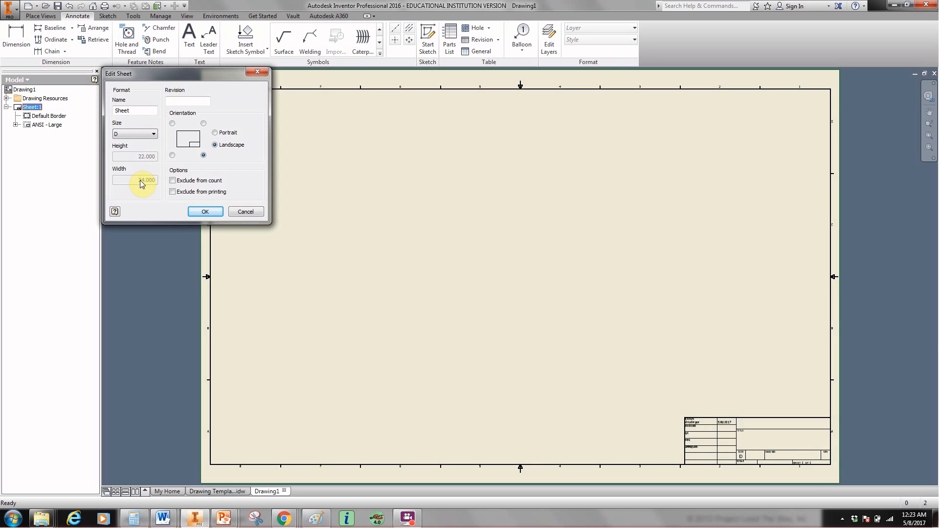
click(137, 136)
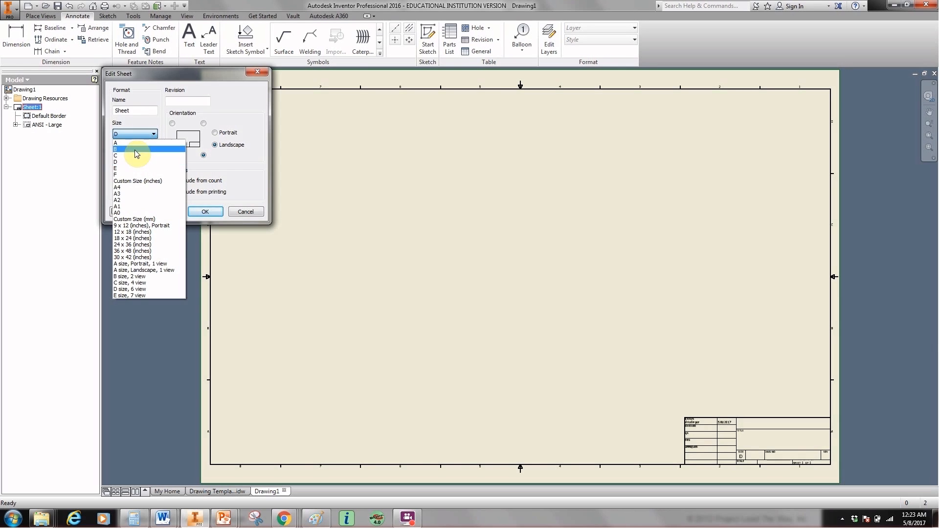
click(135, 143)
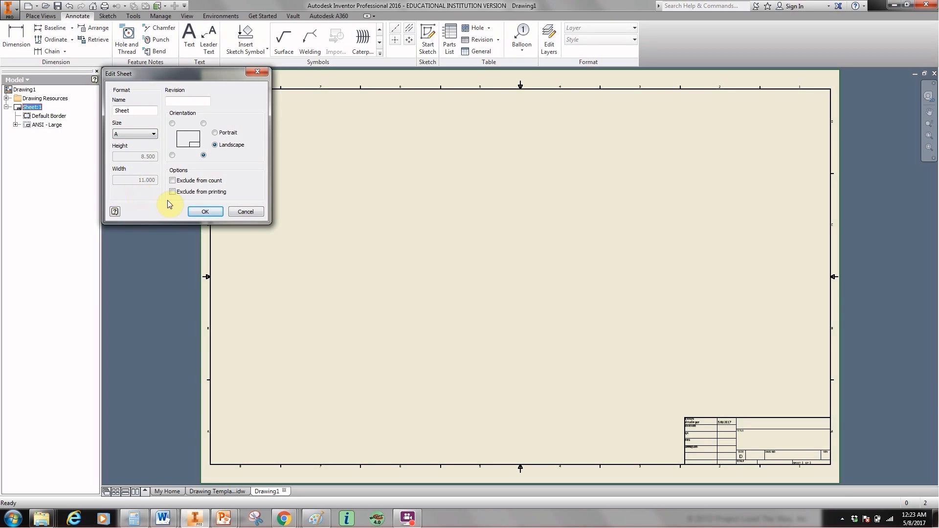
click(194, 212)
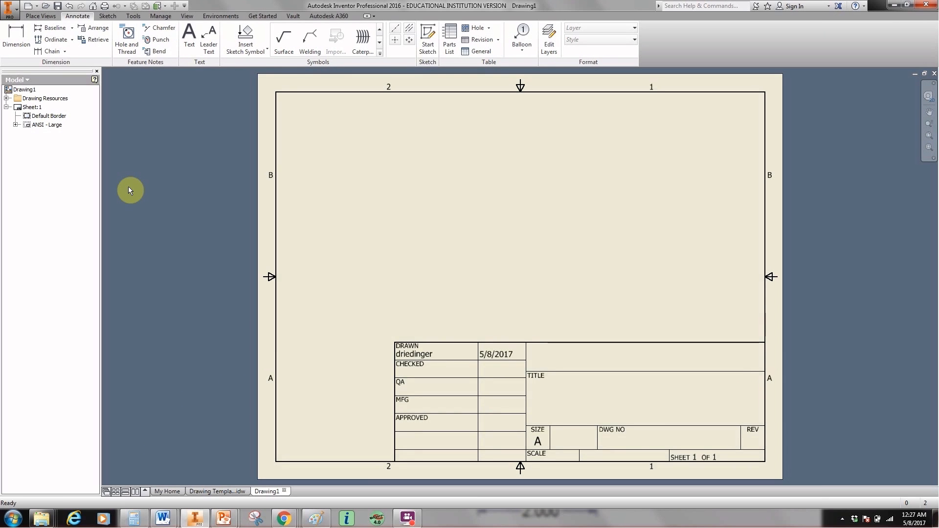
- Delete the ANSI - Large title block from the sheet and start defining a new title block in the drawing resources
right_click(40, 126)
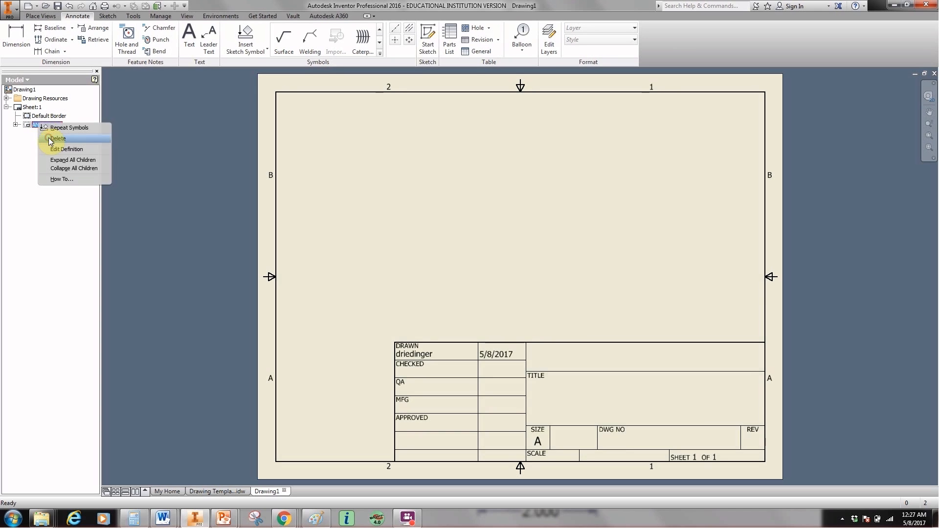
click(49, 139)
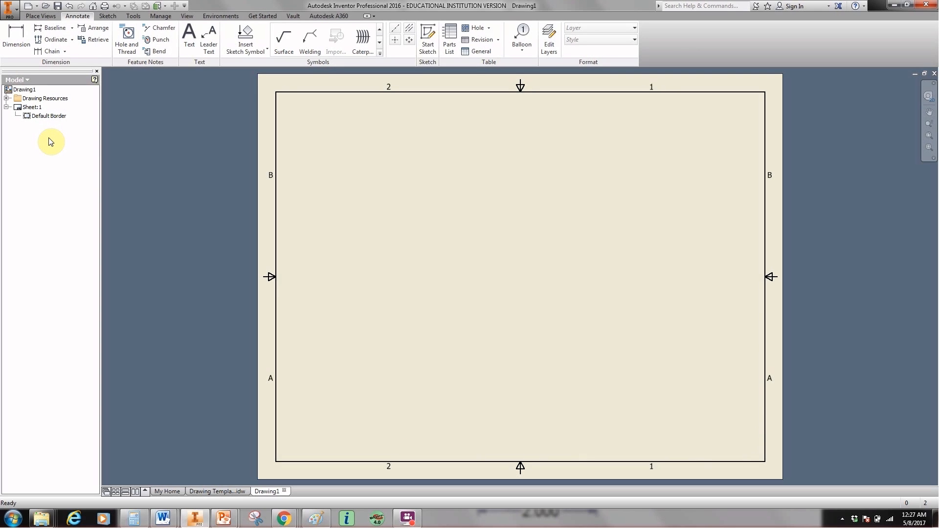
click(6, 99)
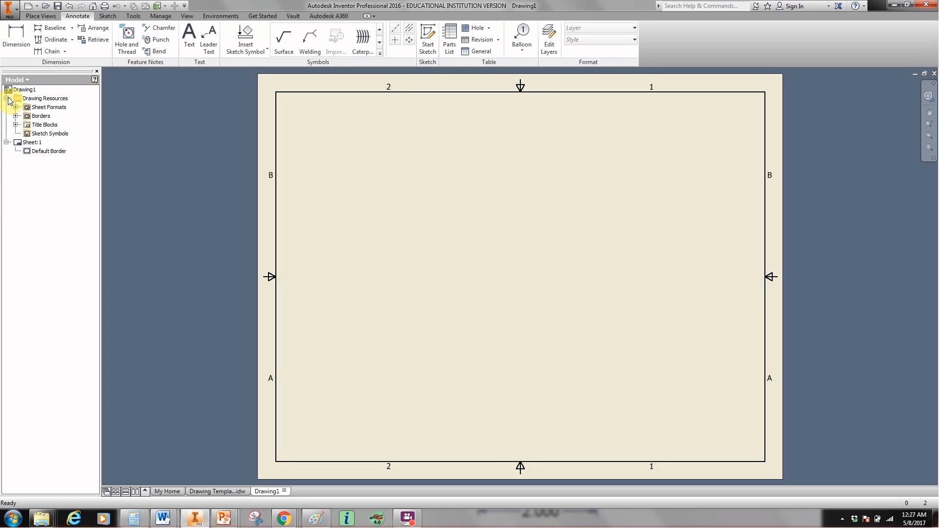
right_click(39, 126)
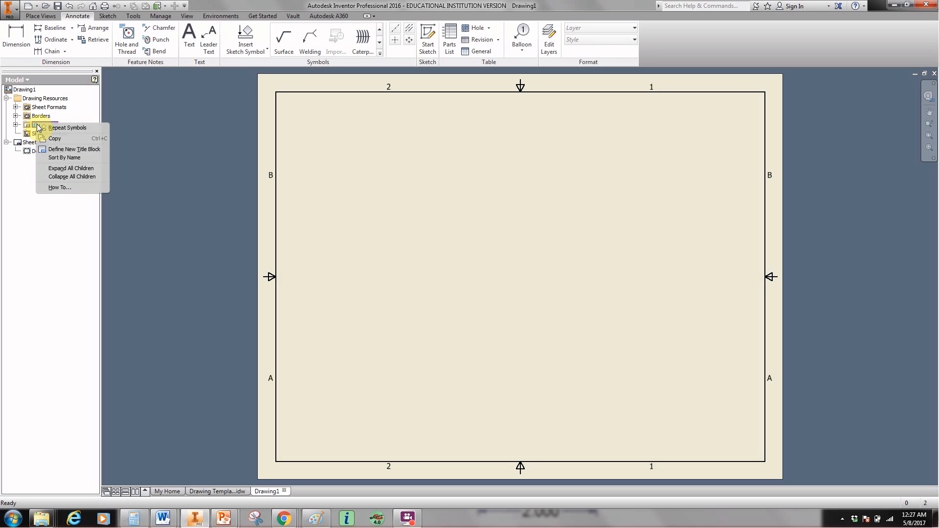
click(68, 150)
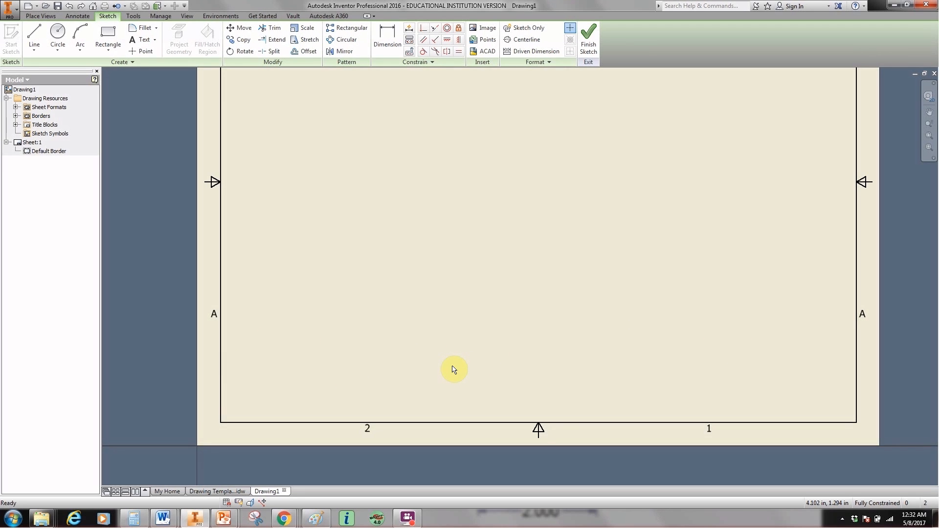
- Switch to the PowerPoint slide on creating a new title block, check the layout dimensions, and return to the Inventor drawing
key(alt+Tab)
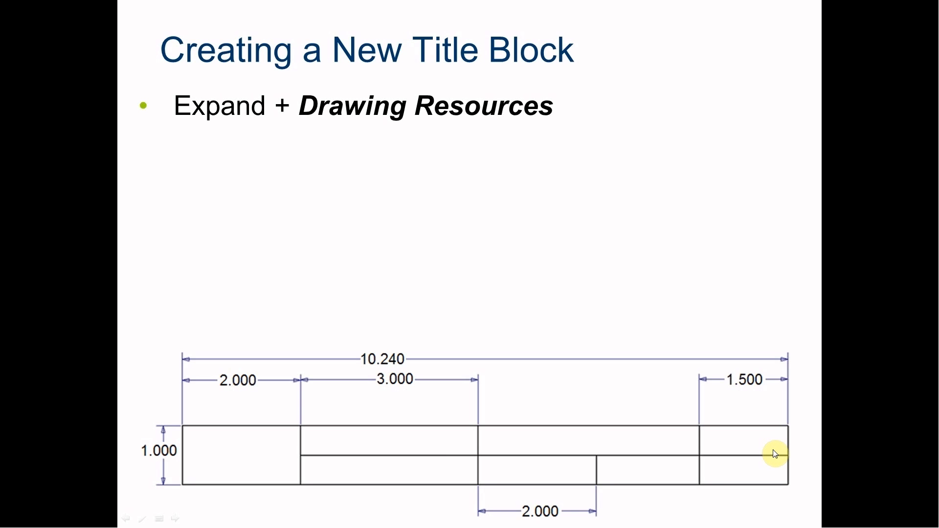
key(alt+Tab)
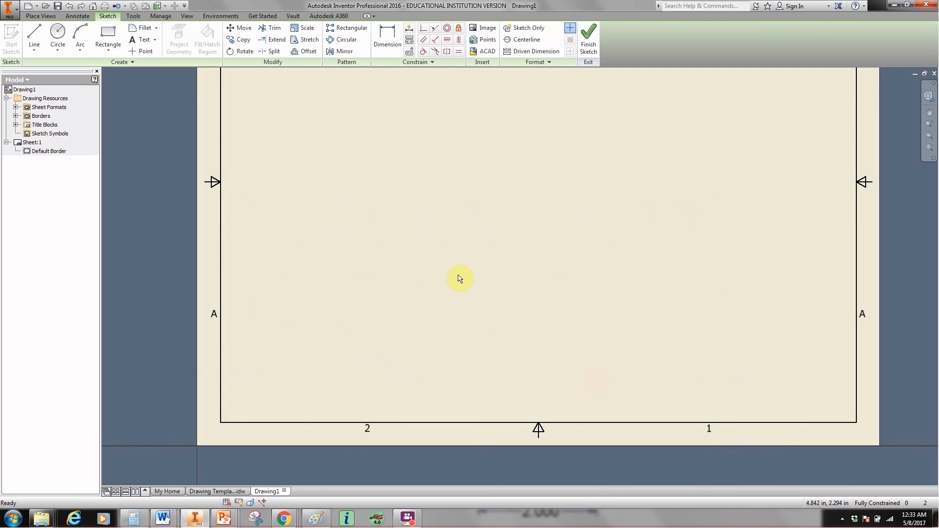
click(108, 34)
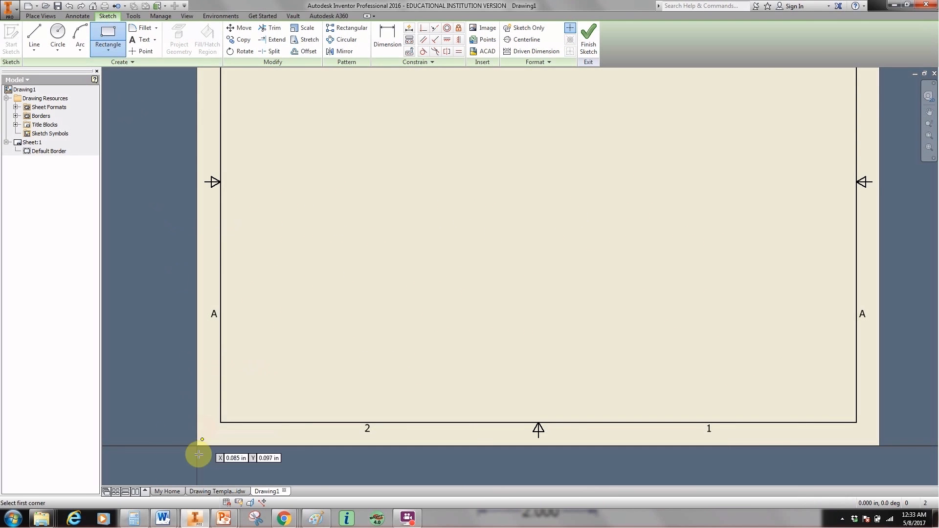
scroll(210, 427, up, 5)
scroll(211, 422, up, 2)
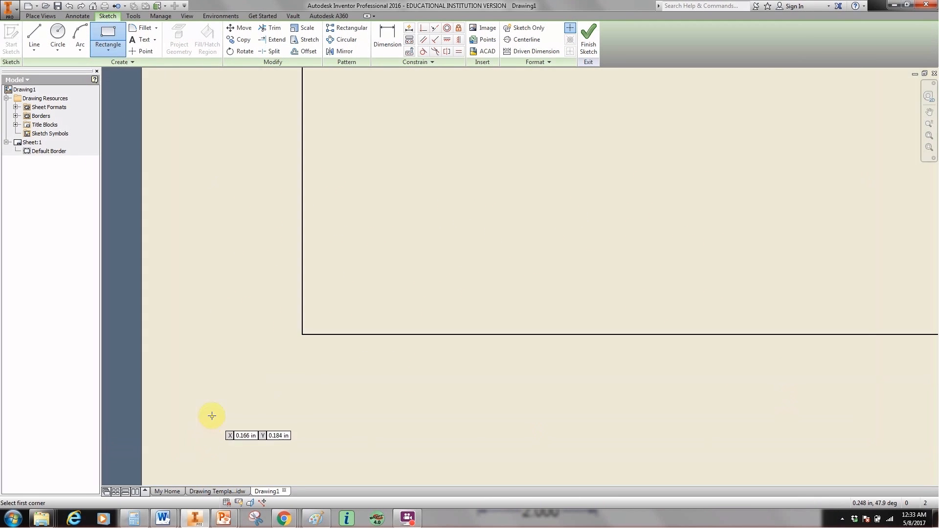
click(302, 335)
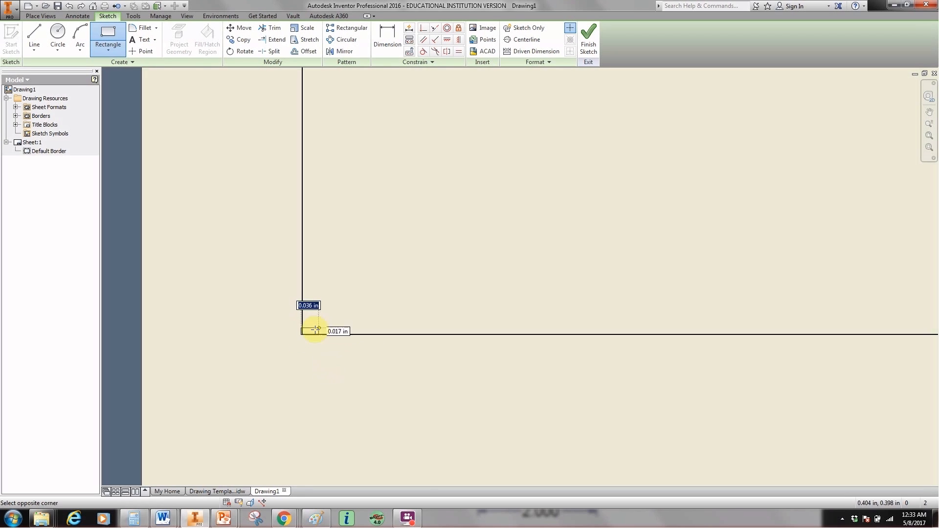
right_click(272, 315)
click(227, 312)
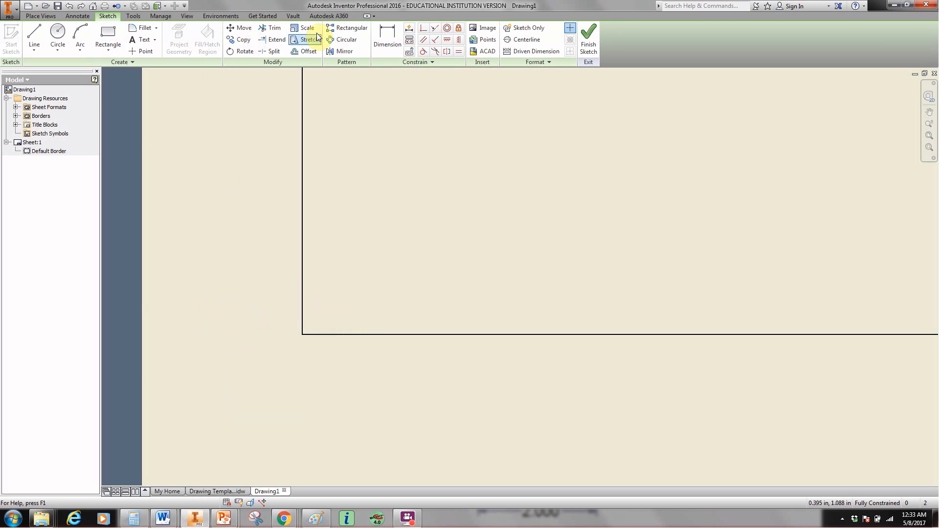
- Draw a 10.240 in by 1 in rectangle for the title block, starting at the border's lower-left corner
click(108, 34)
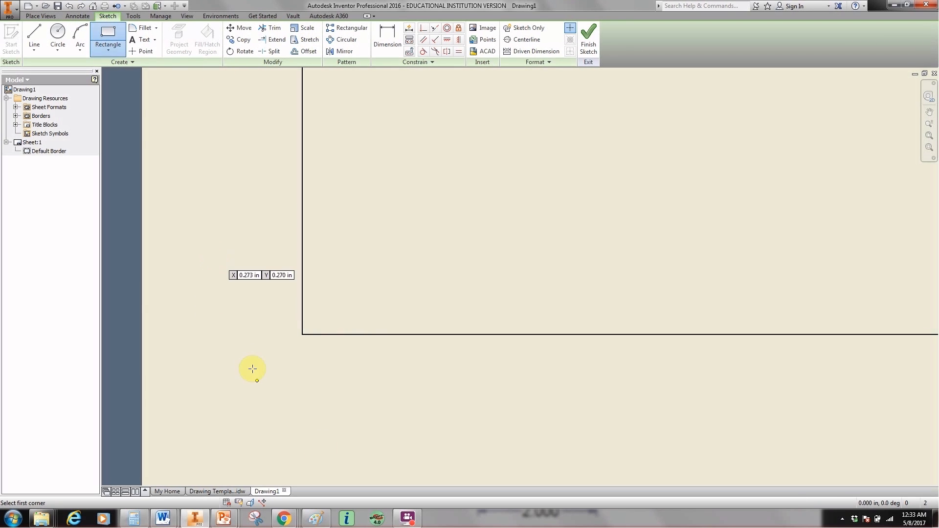
click(301, 333)
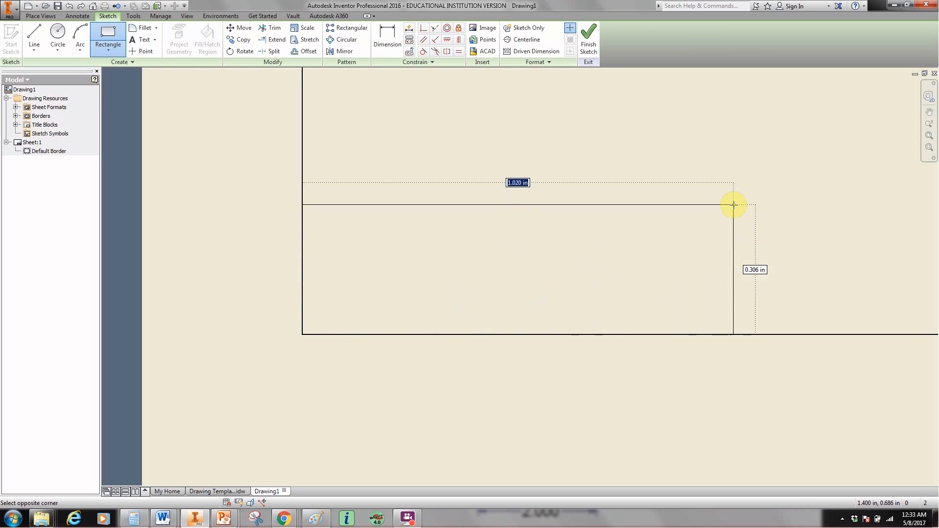
text(10.240)
key(Tab)
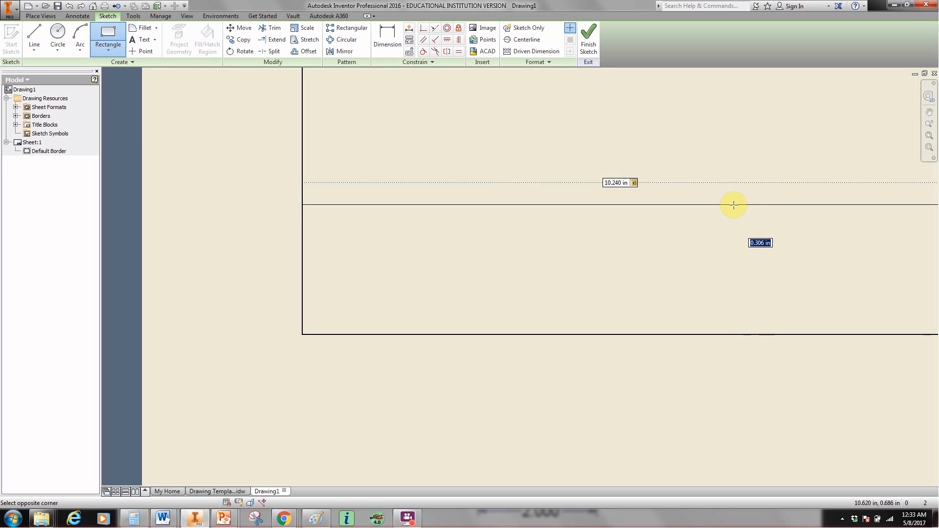
text(1)
key(Tab)
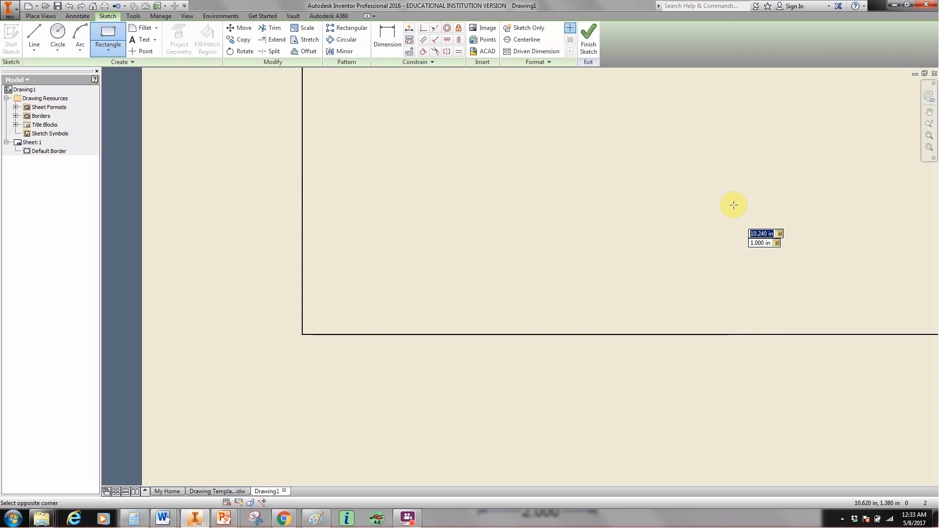
key(Return)
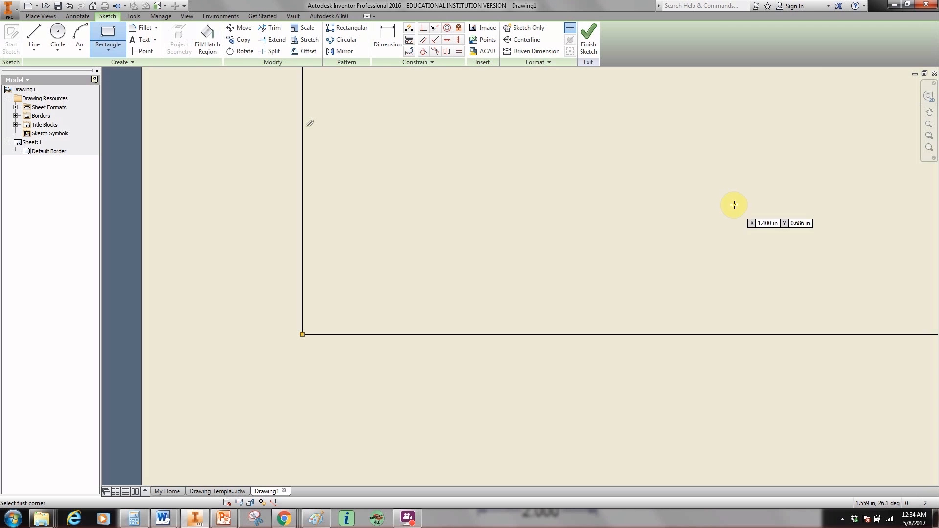
scroll(778, 166, down, 2)
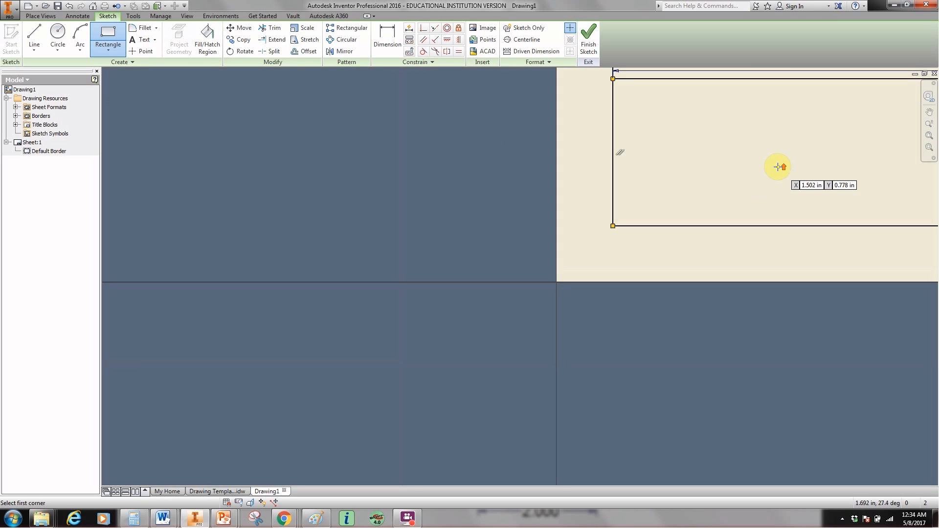
mouse_move(778, 167)
middle_down()
mouse_move(489, 210)
mouse_move(390, 260)
middle_up()
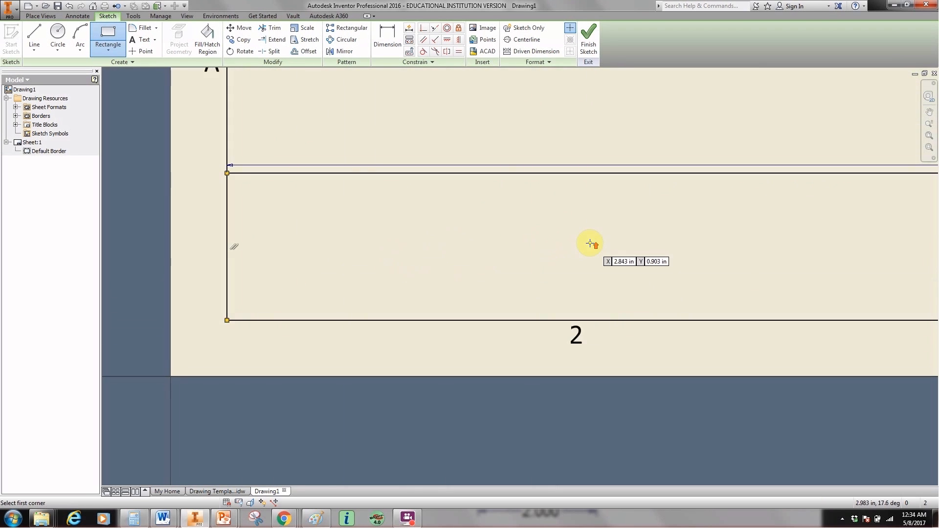
scroll(591, 243, down, 3)
middle_drag(674, 233, 429, 281)
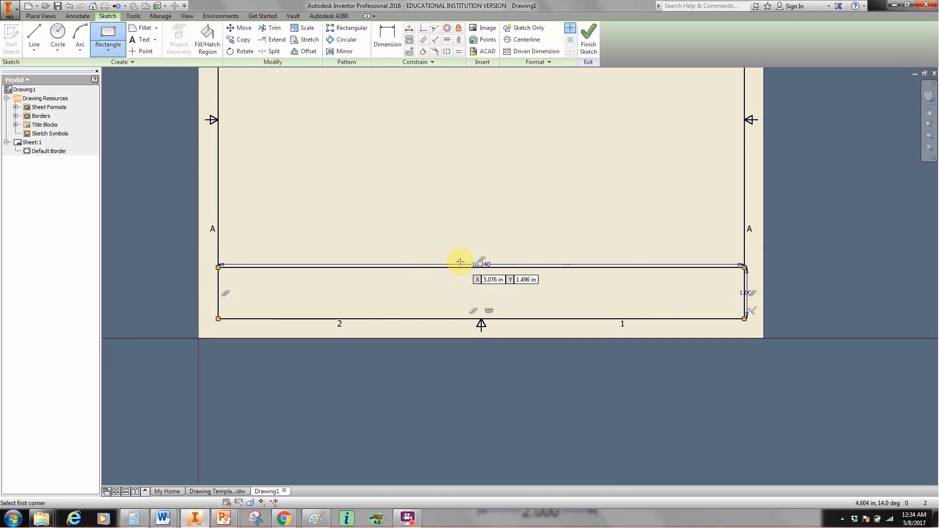
right_click(529, 230)
click(565, 232)
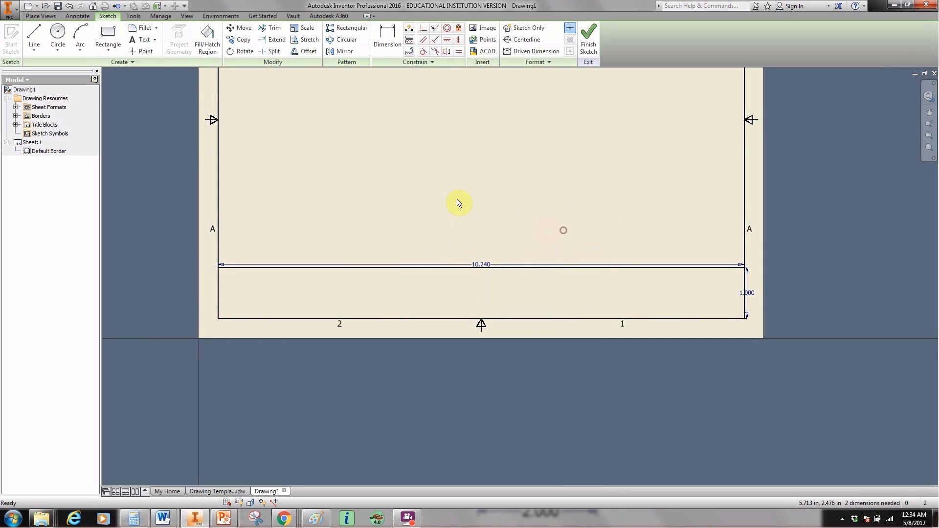
- Draw four full-height vertical divider lines inside the title block rectangle, about 1.67, 3.88, 7.14 and 9.13 in from its left edge
click(34, 36)
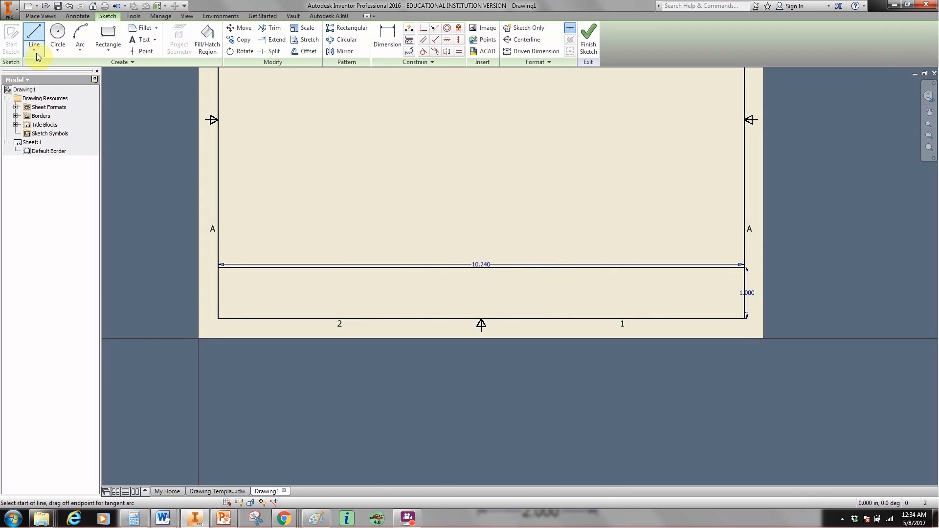
click(304, 267)
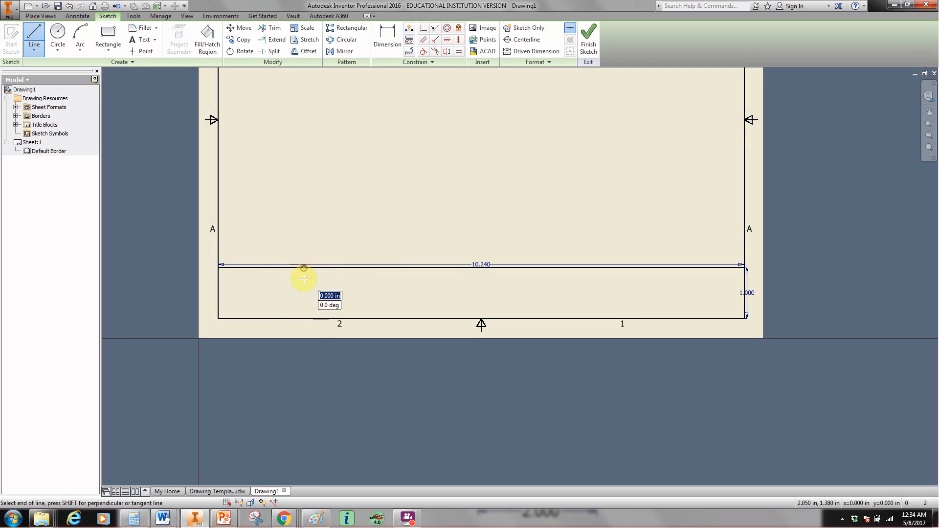
double_click(304, 319)
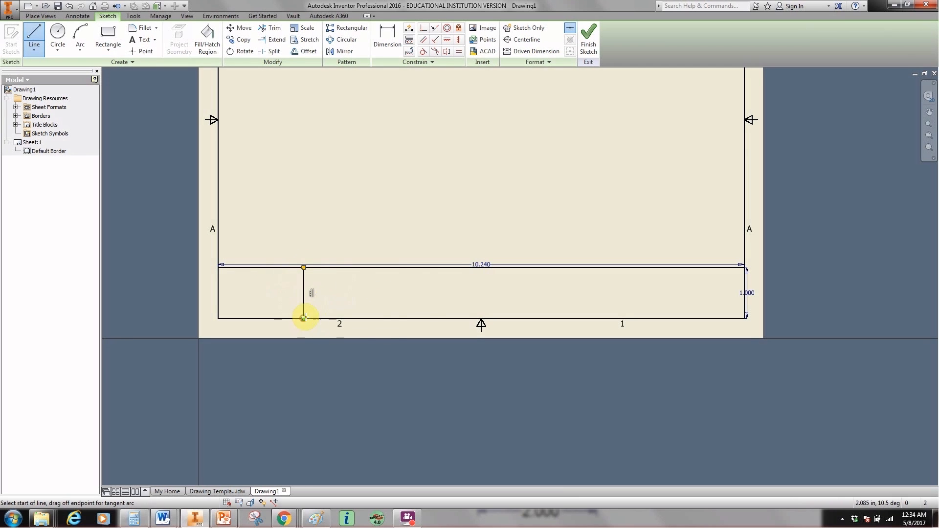
click(417, 267)
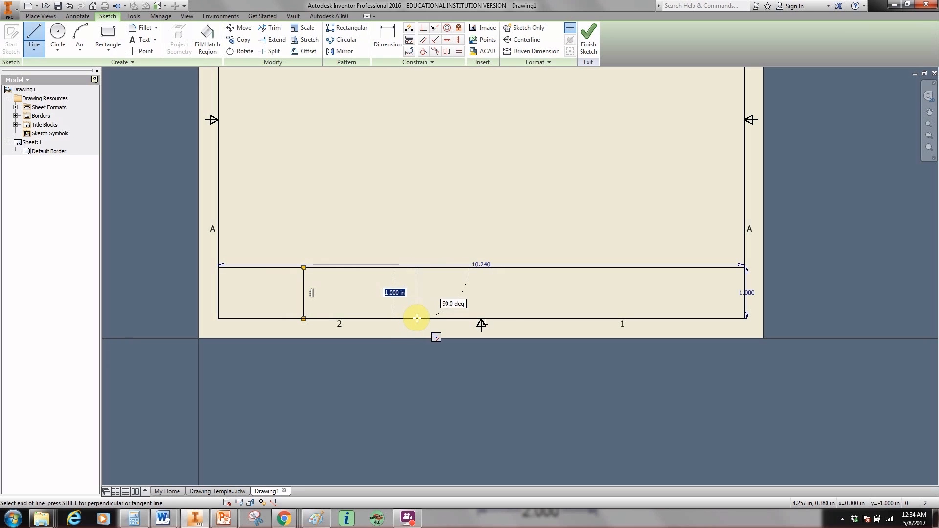
double_click(416, 318)
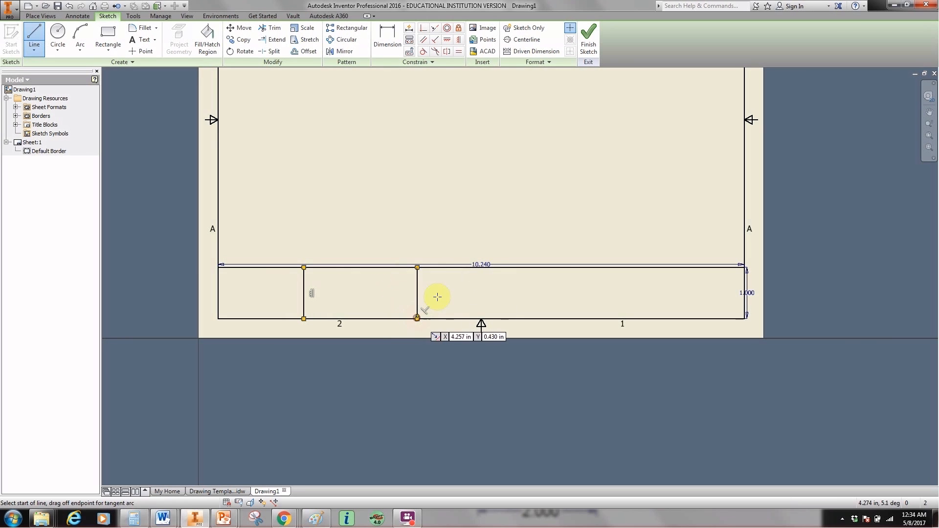
click(585, 267)
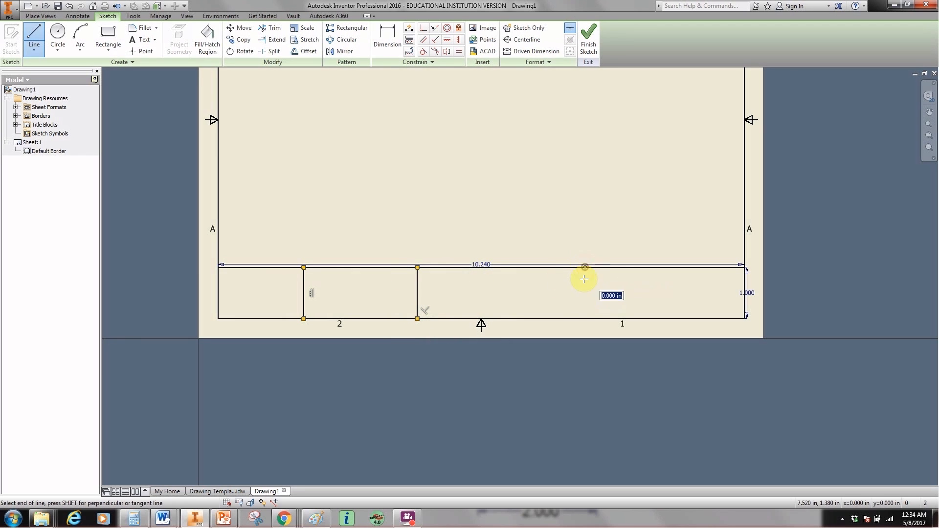
double_click(584, 318)
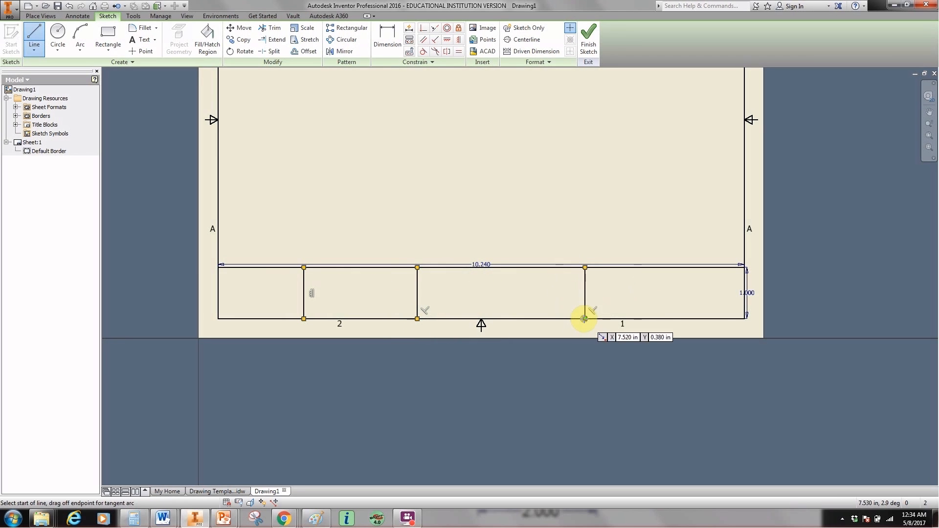
click(687, 268)
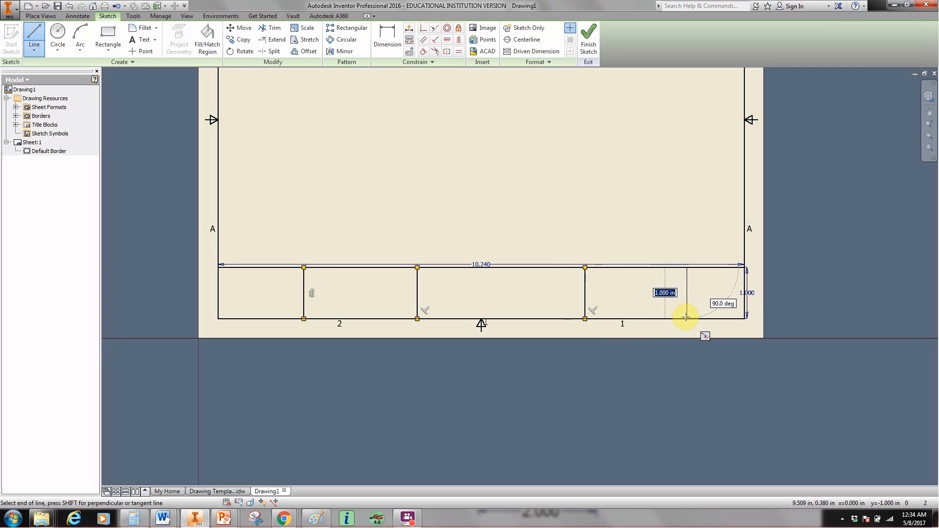
click(686, 318)
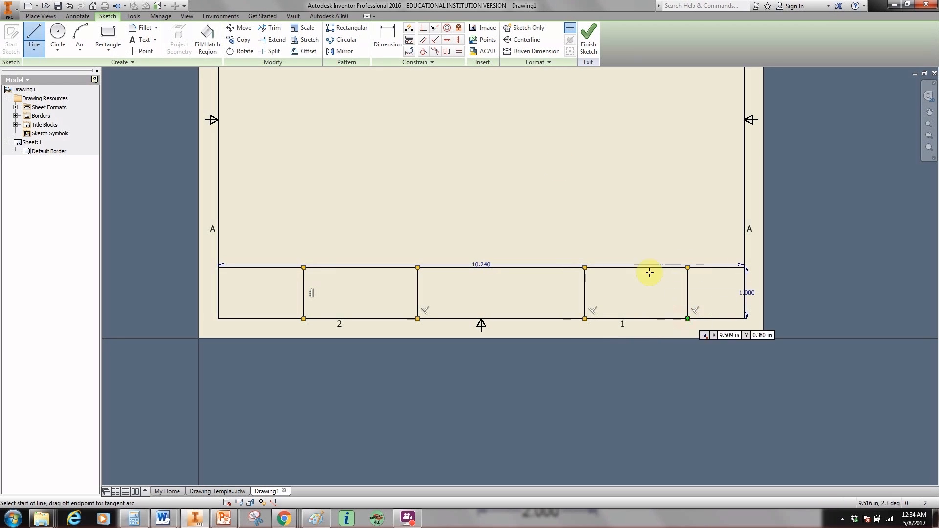
- Dimension the title block's rightmost compartment, between the last divider and the right edge, to 1.5 in wide
click(387, 37)
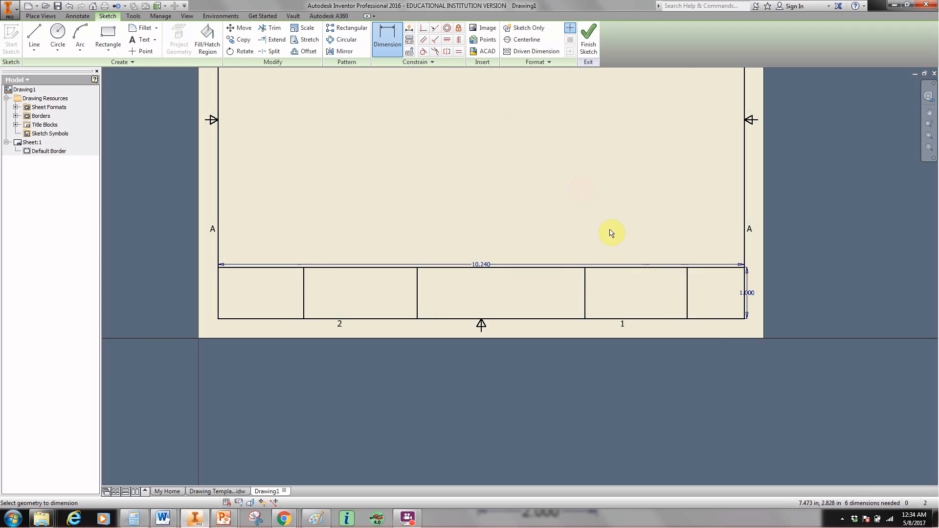
click(697, 296)
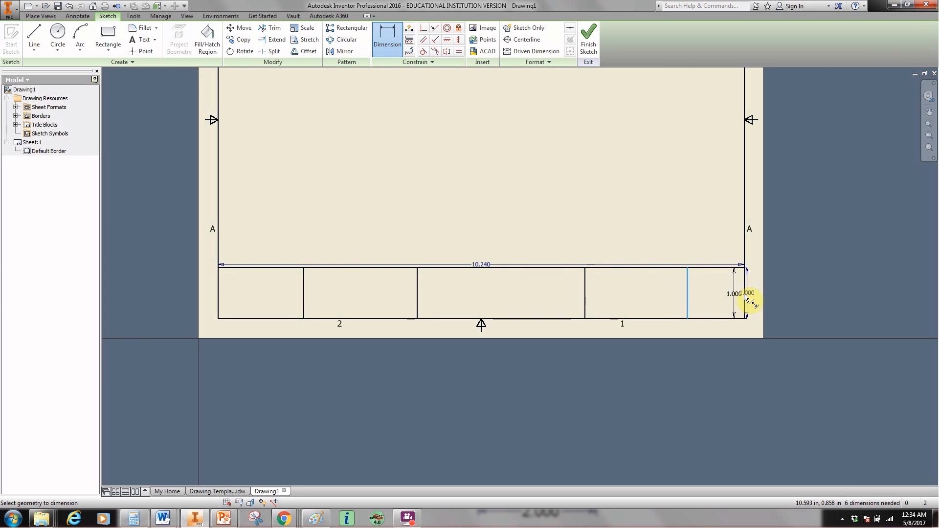
click(745, 295)
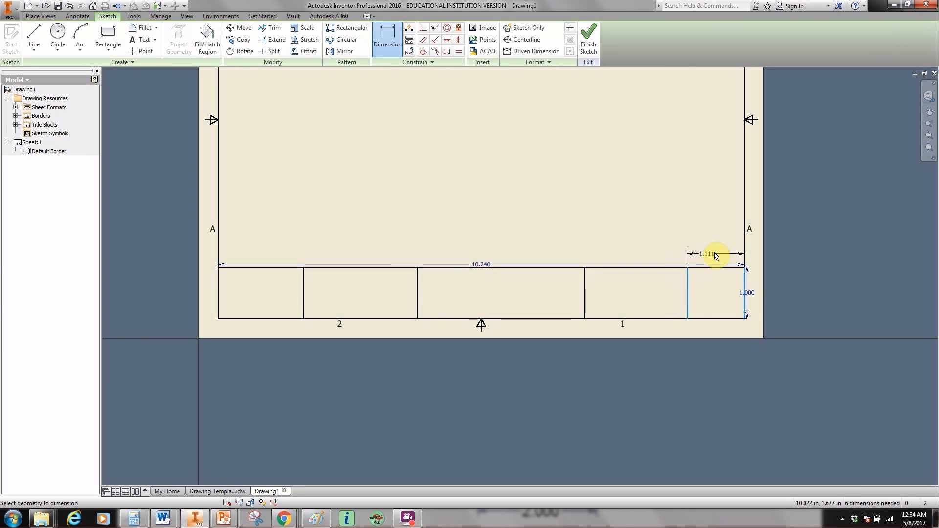
click(715, 252)
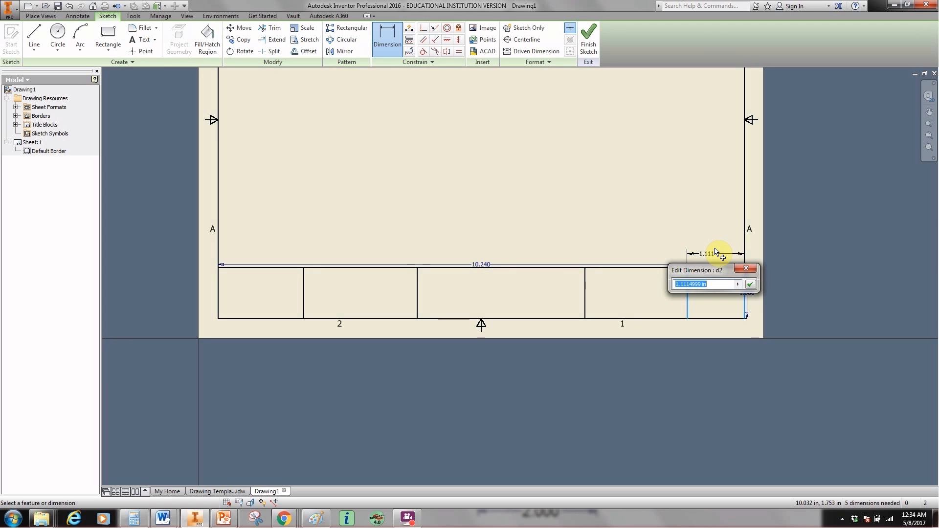
text(1.5)
key(Return)
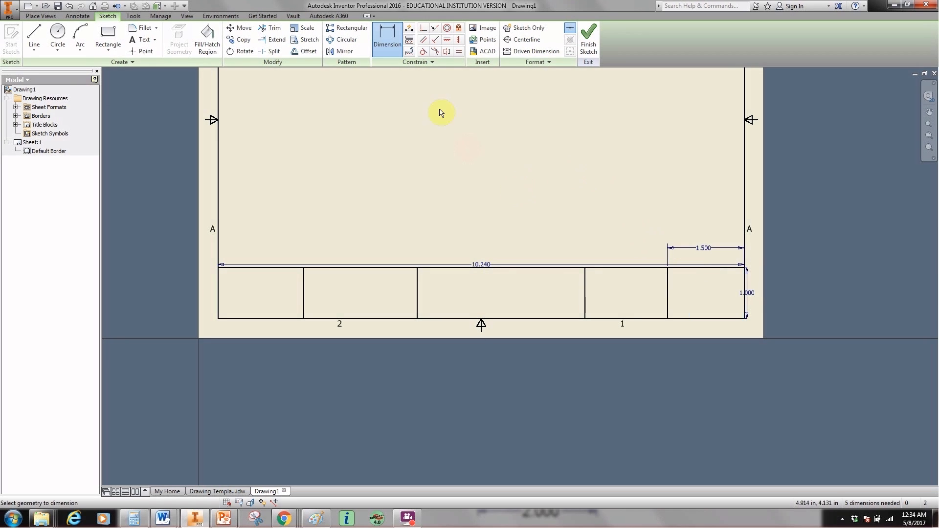
- Dimension the title block's leftmost compartment, between the left edge and the first divider, to 2 in wide
click(303, 294)
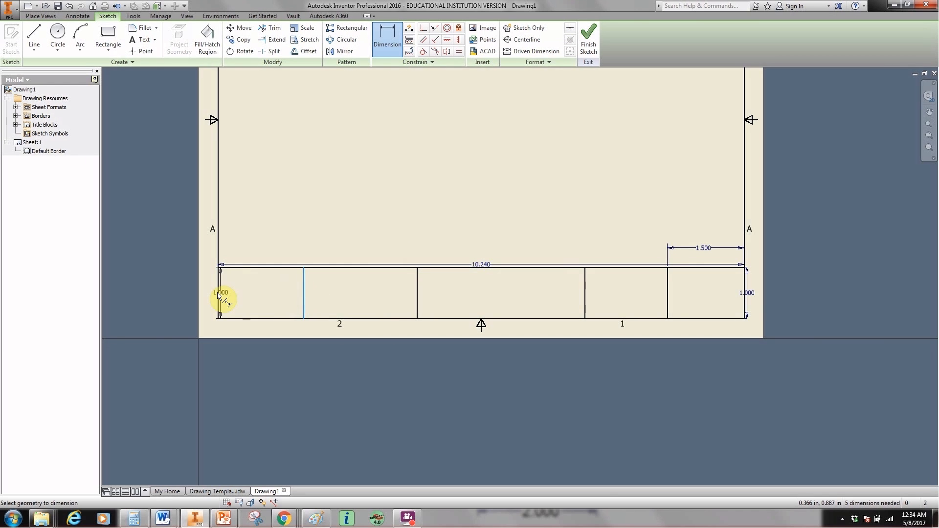
click(219, 294)
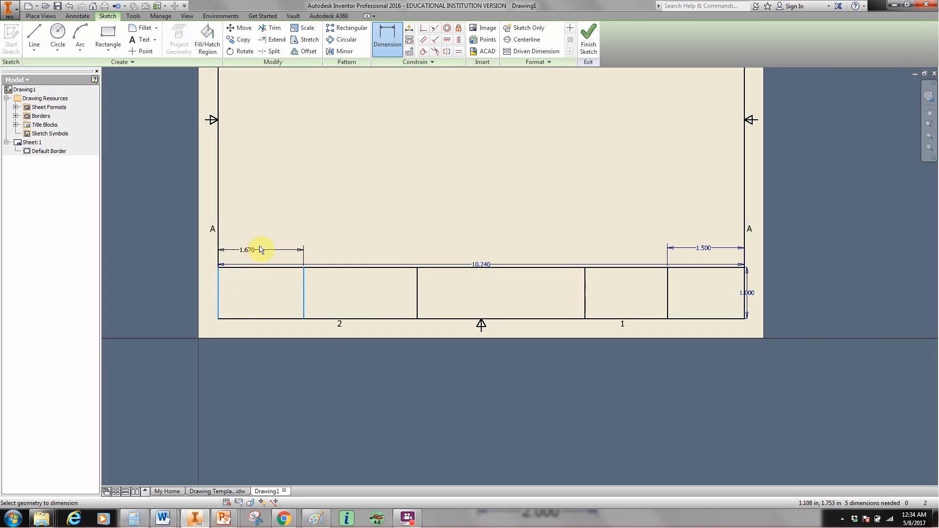
click(261, 245)
text(2)
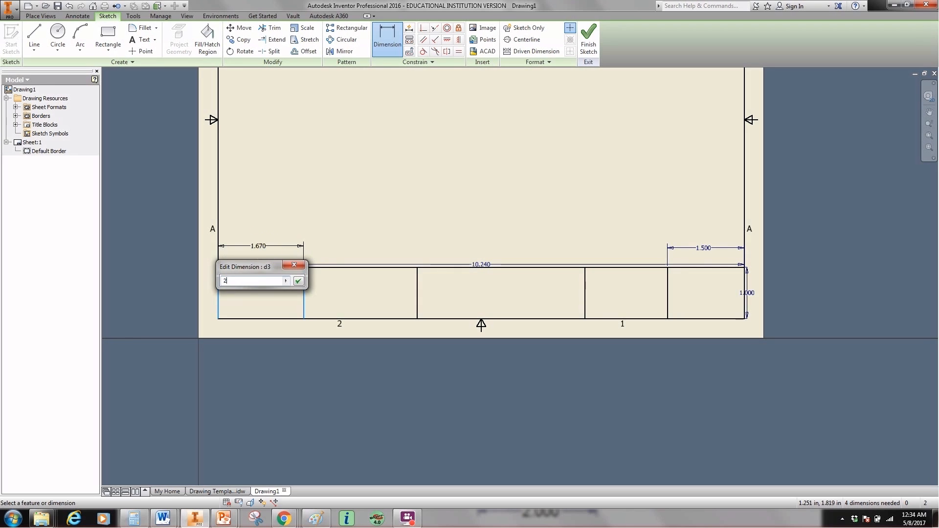
key(Return)
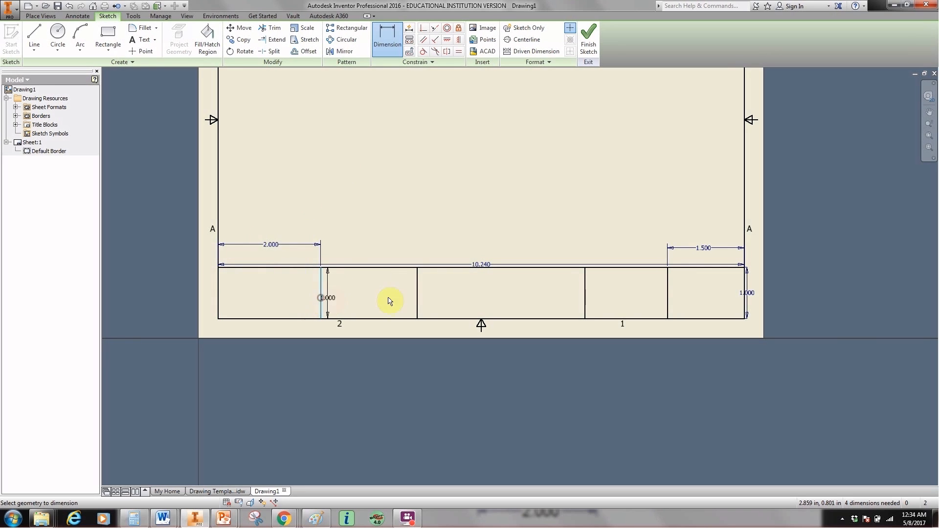
- Dimension the spacing between the first and second vertical dividers to 3 in
click(417, 296)
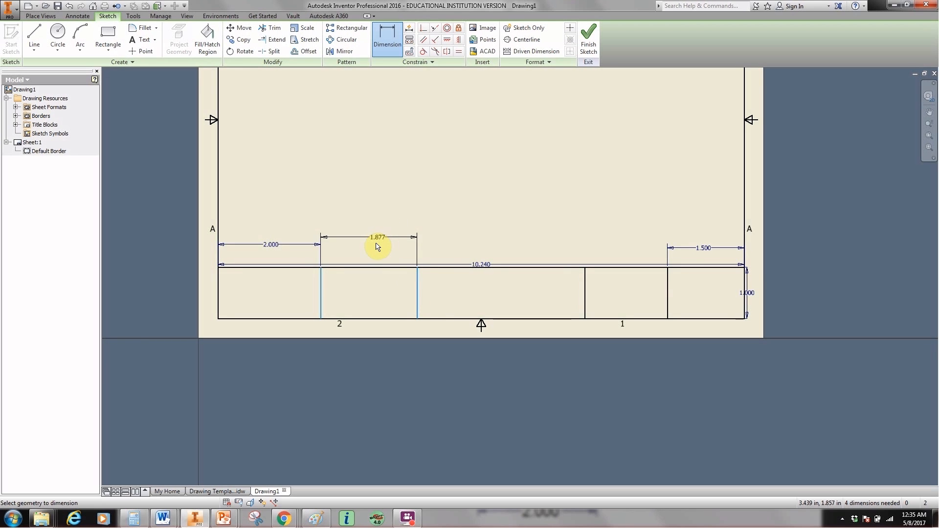
click(376, 246)
key(Return)
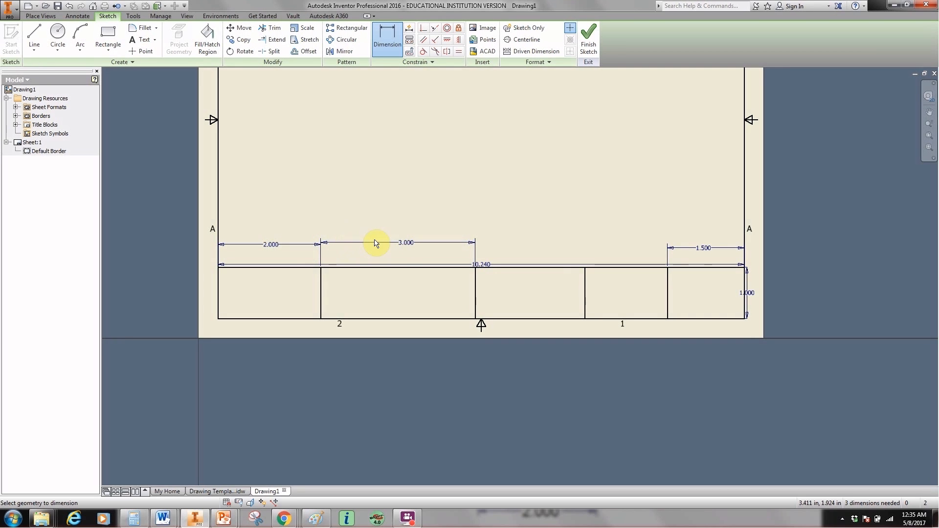
- Dimension the spacing between the second and third vertical dividers to 2 in and end the Dimension command
click(476, 296)
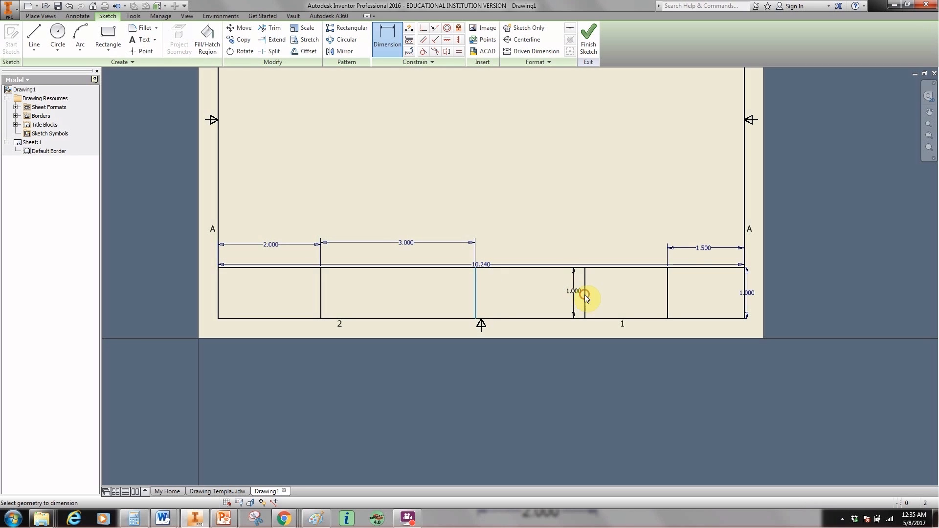
click(585, 294)
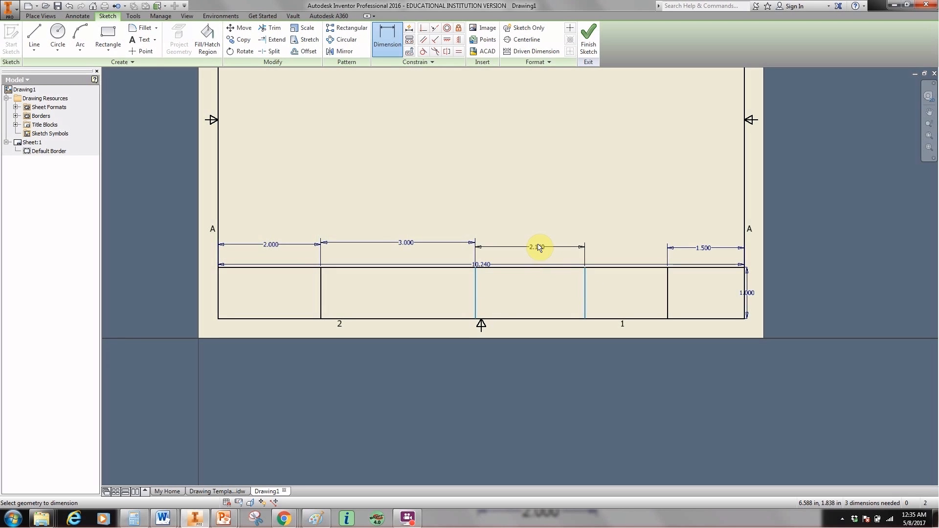
click(536, 241)
click(532, 246)
text(2)
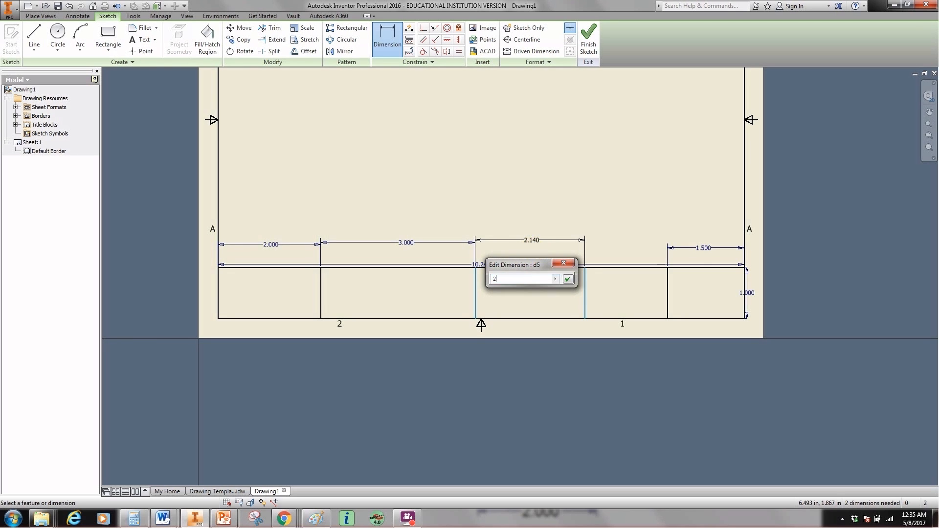
key(Return)
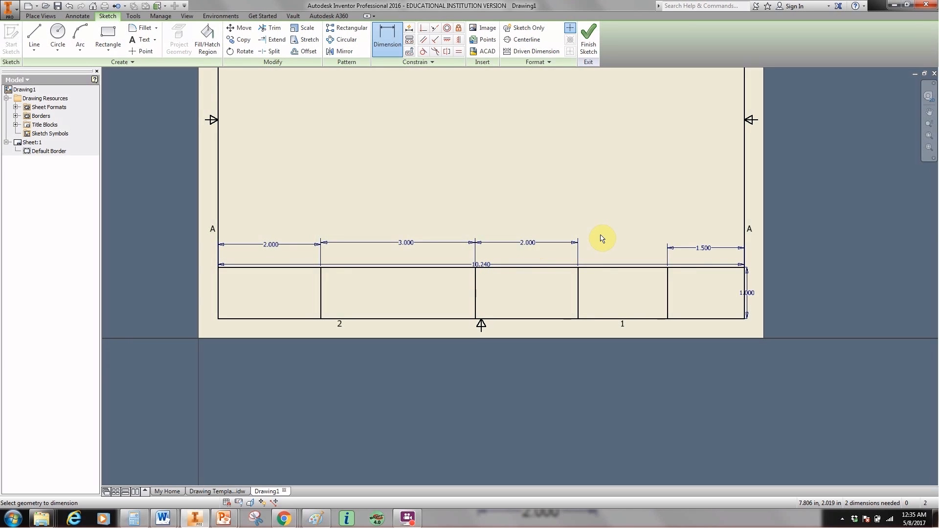
key(Escape)
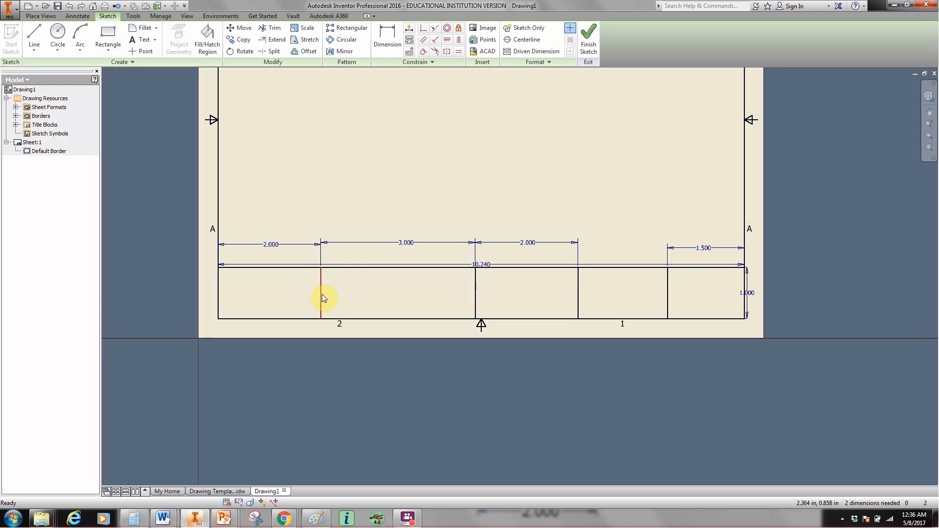
- Draw a horizontal line from the midpoint of the first divider to the midpoint of the title block's right edge
click(34, 39)
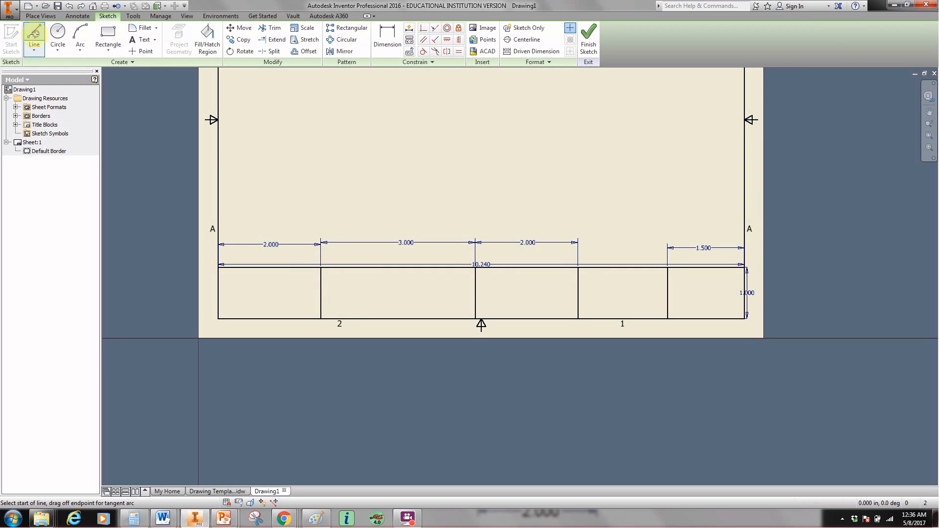
click(320, 293)
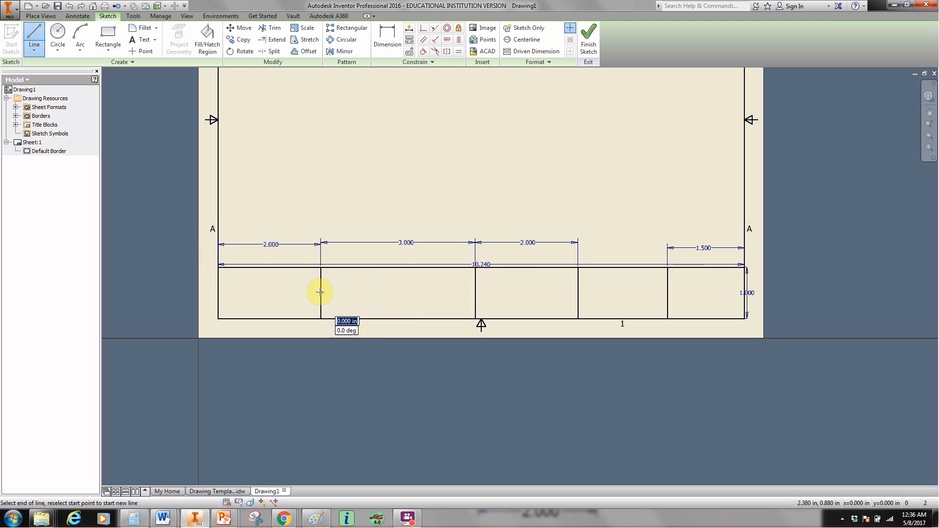
click(744, 293)
right_click(799, 269)
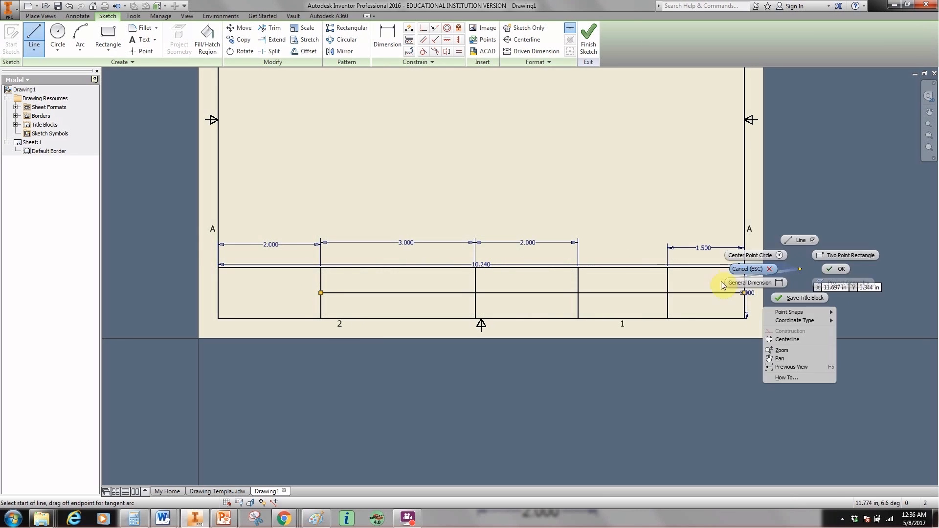
click(838, 270)
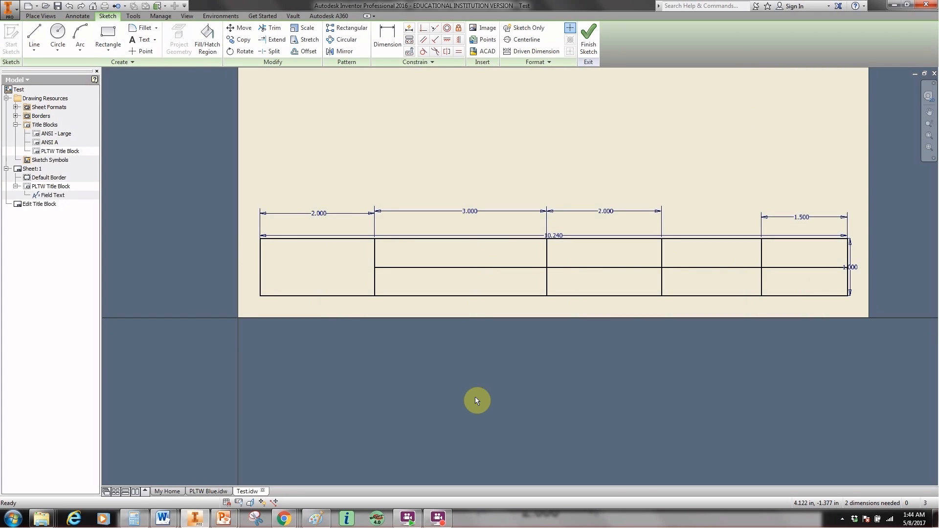
- Try to trim the upper half of the third vertical divider in the title block sketch
click(271, 28)
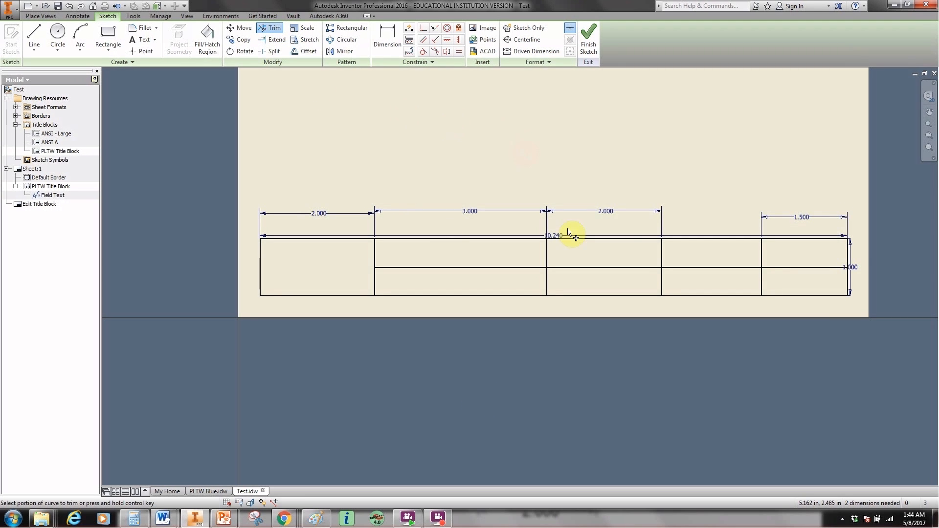
click(663, 255)
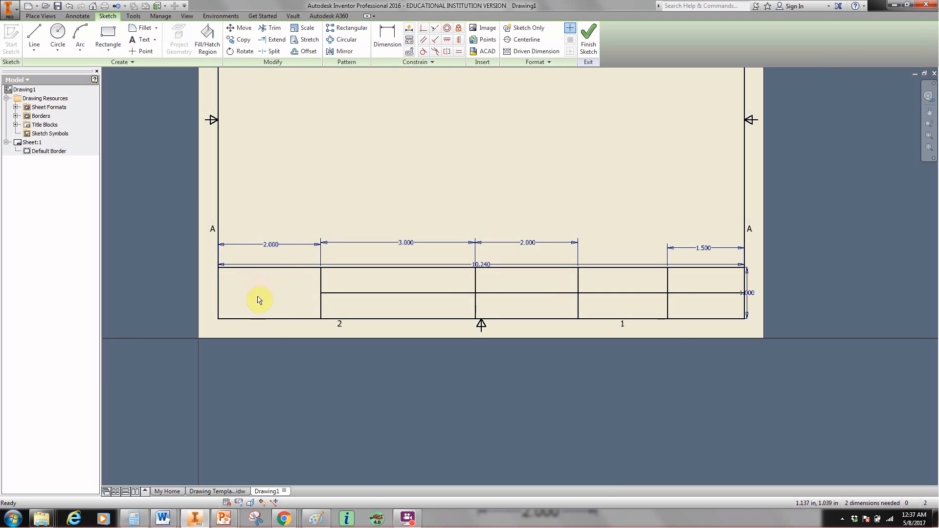
- Switch to the Chrome window with the PLTW logo search and search Google for PLTW LOGO in a new tab
mouse_move(306, 515)
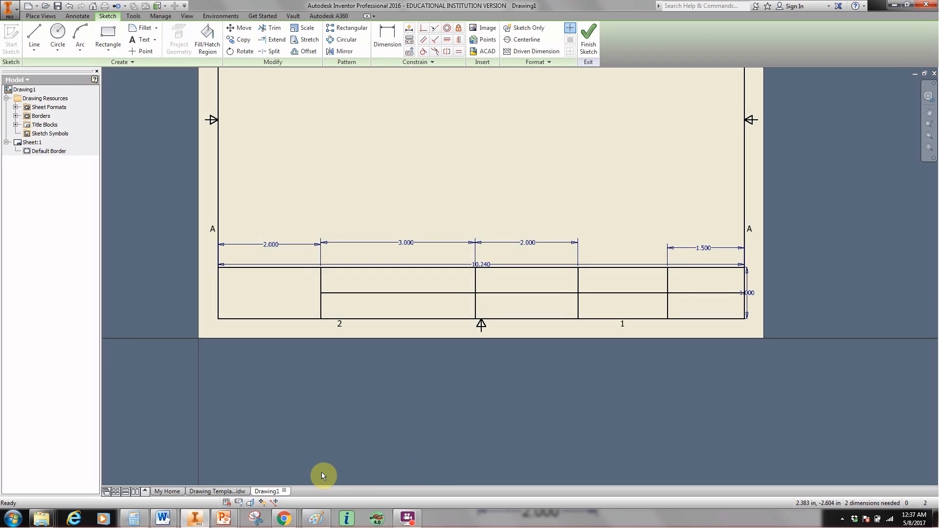
mouse_move(288, 523)
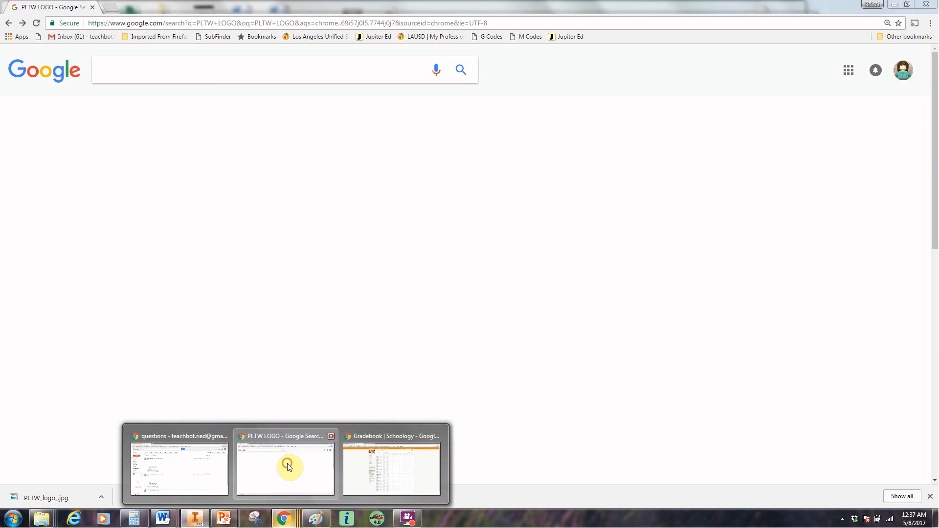
click(289, 467)
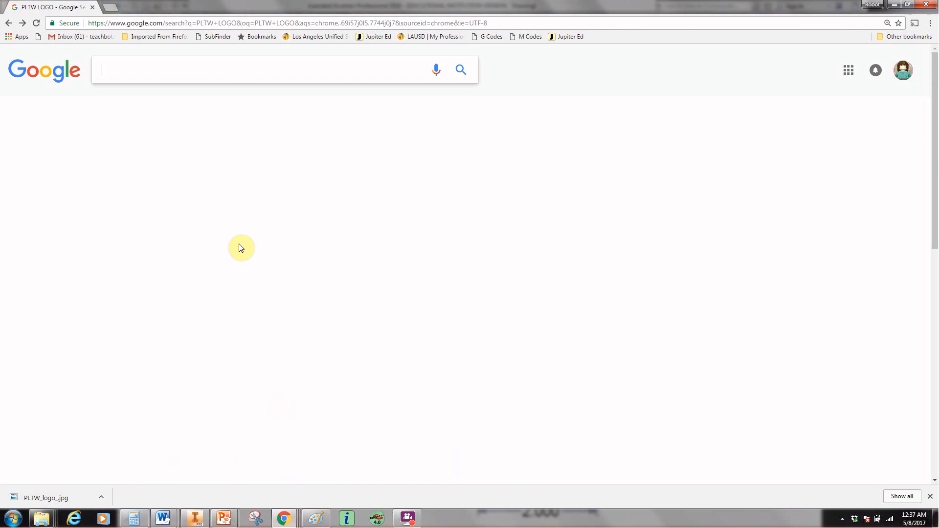
click(110, 7)
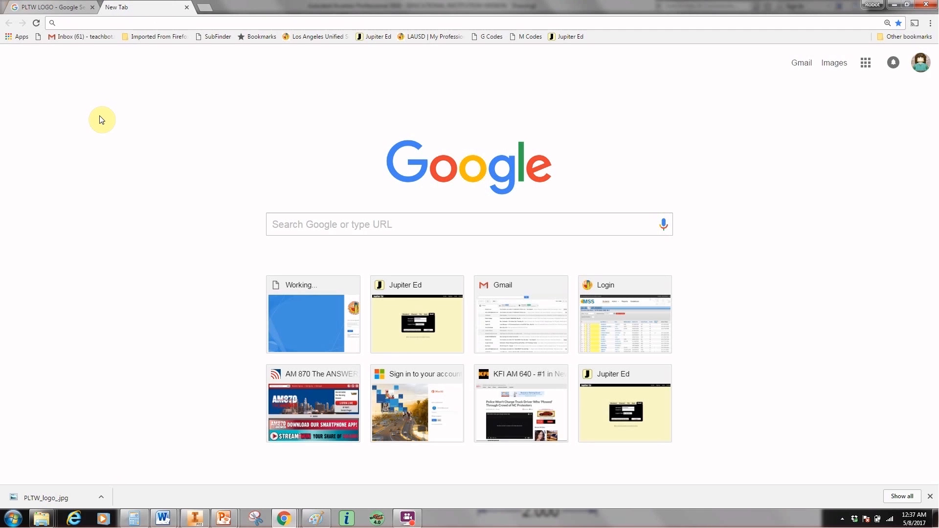
text(p)
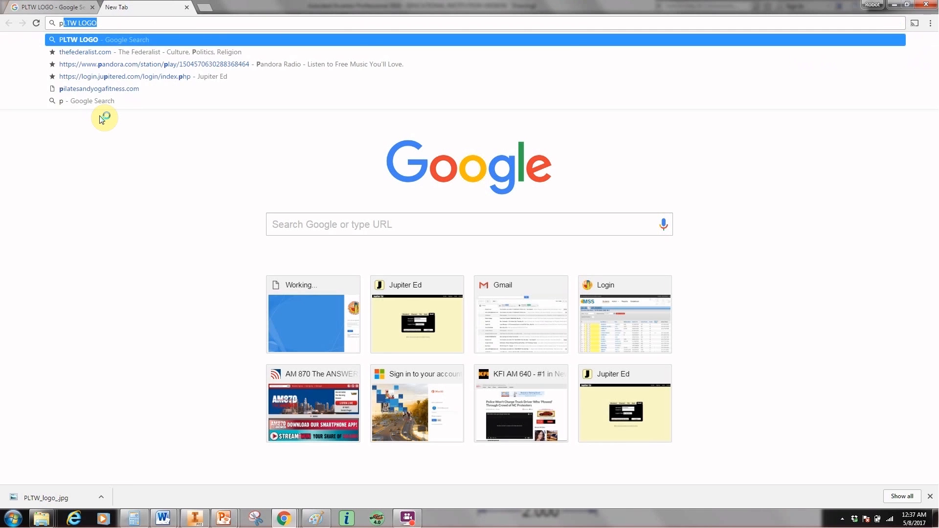
text(ltw)
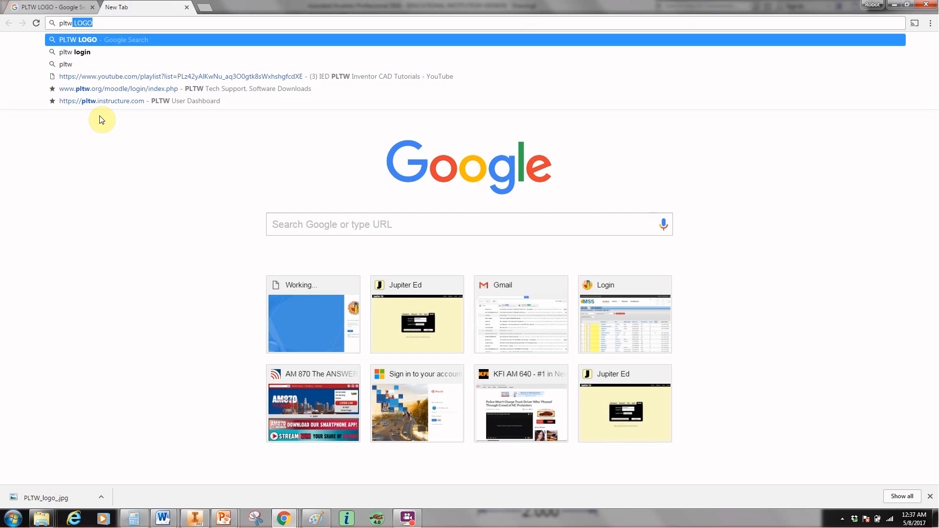
key(Return)
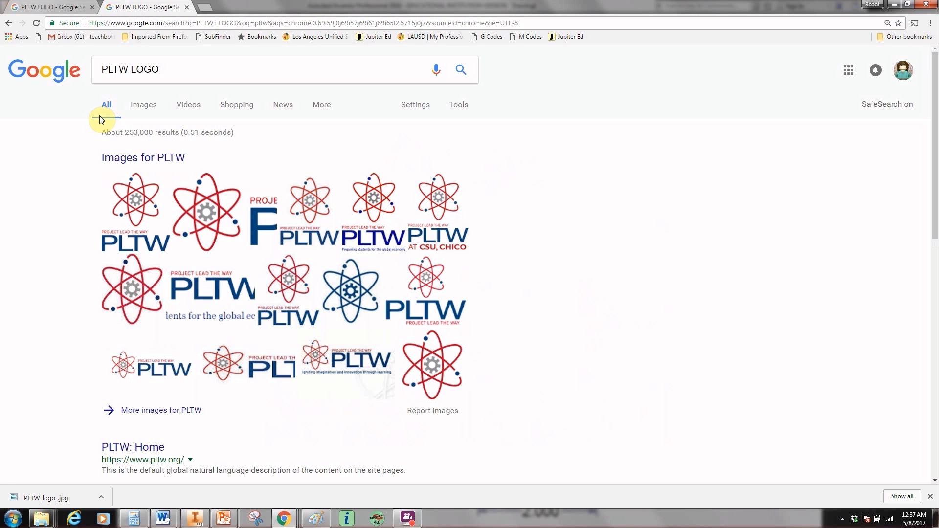
- Open the horizontal PLTW logo from auburn.edu at full size in the image results and save it as PLTW_logo_horizontal in Autodesk Projects
click(130, 159)
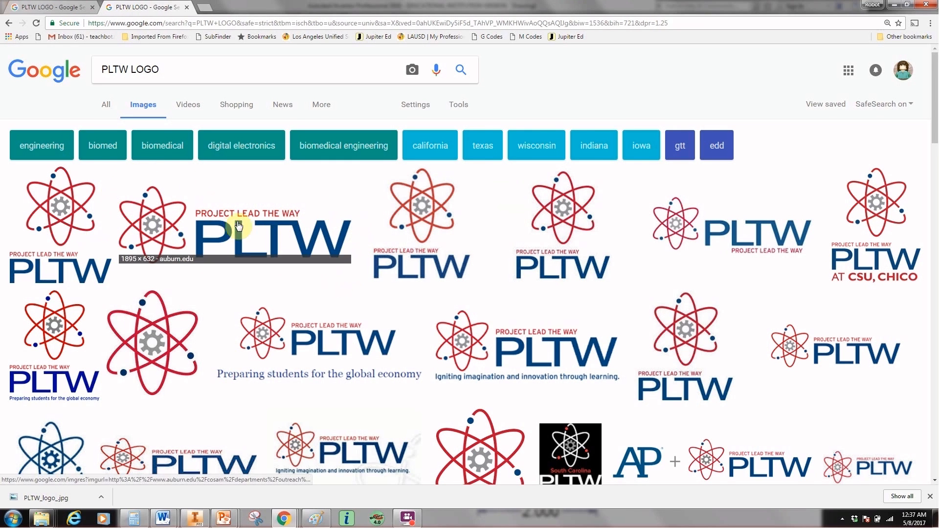
click(225, 235)
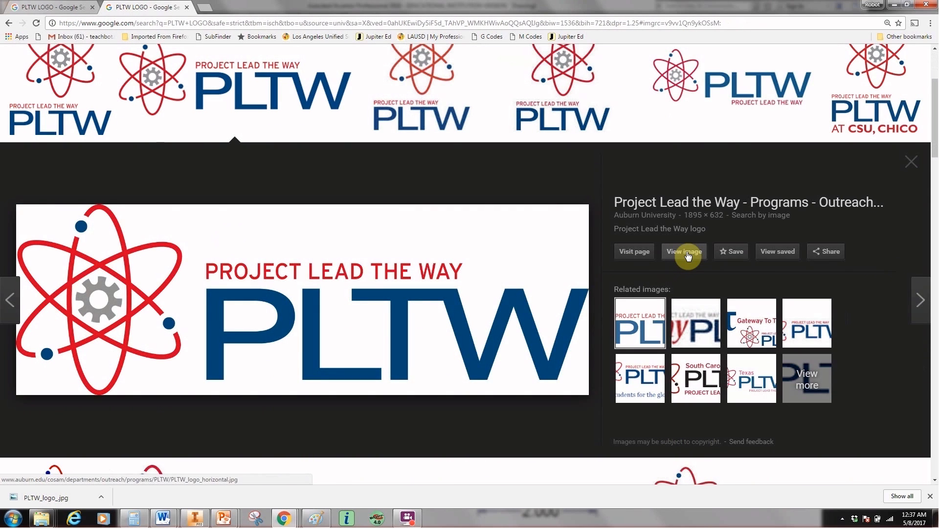
click(686, 252)
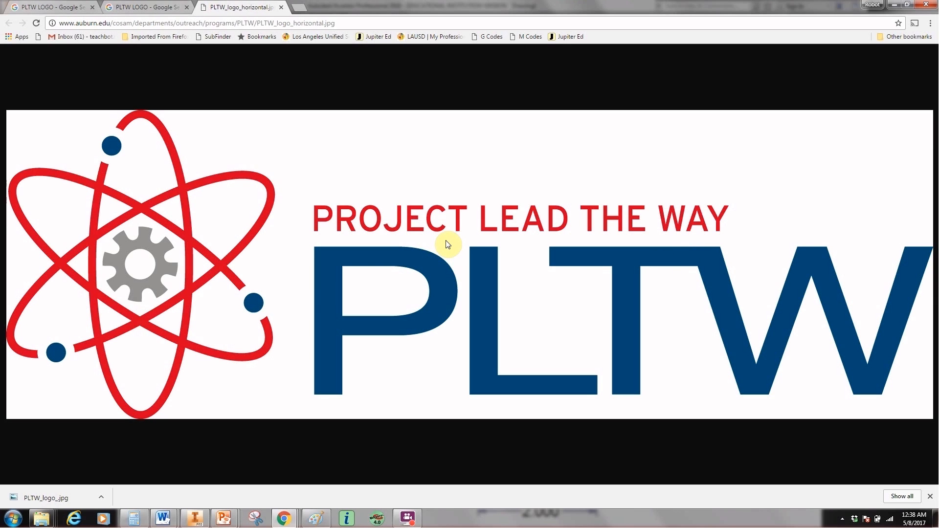
right_click(446, 240)
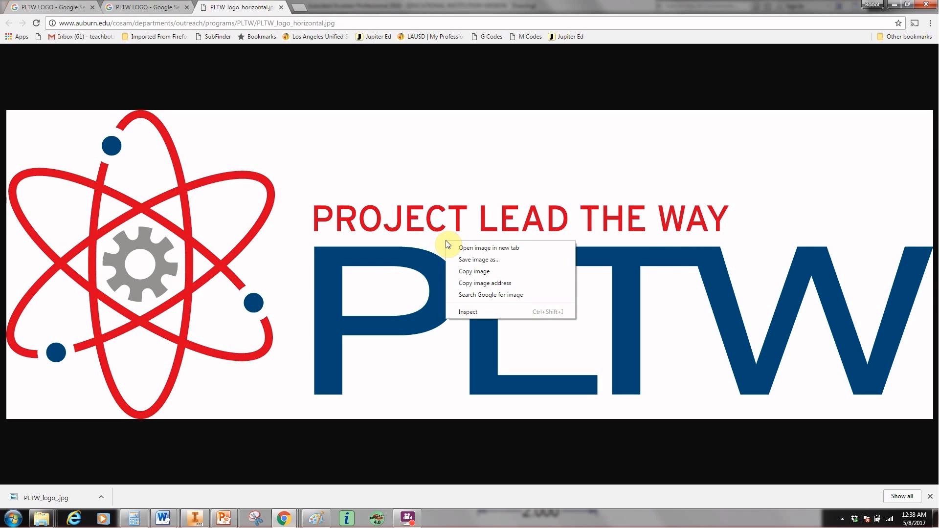
click(474, 260)
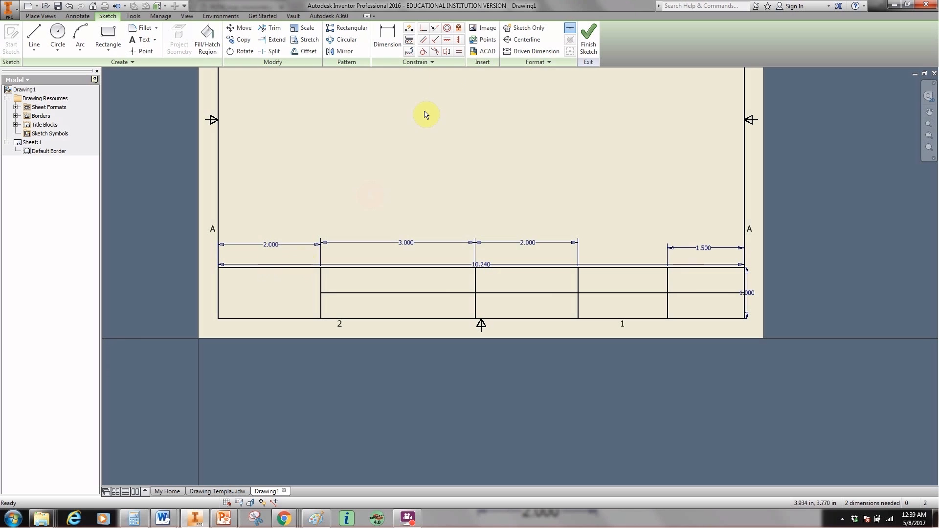
- Switch to Inventor and insert the PLTW_logo_horizontal image across the full width of the title block's 2 in cell, about 0.6 in high
click(487, 30)
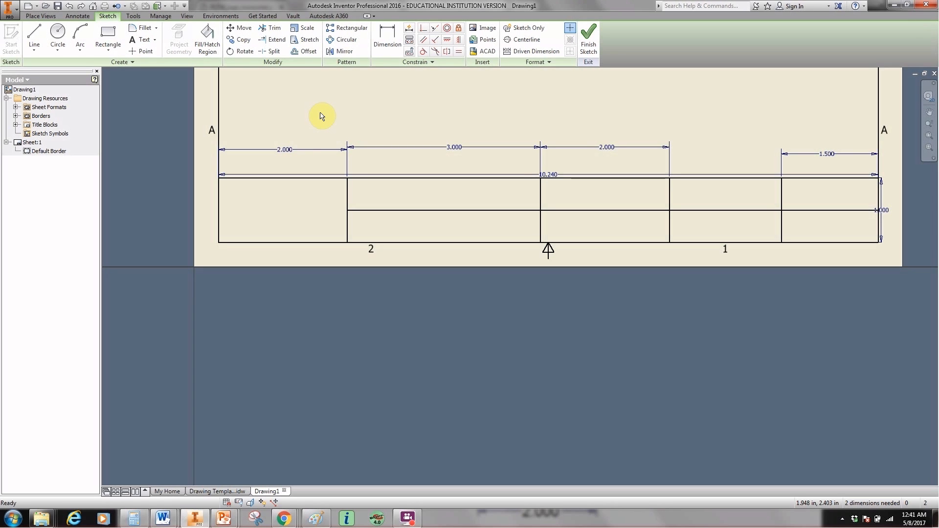
click(487, 31)
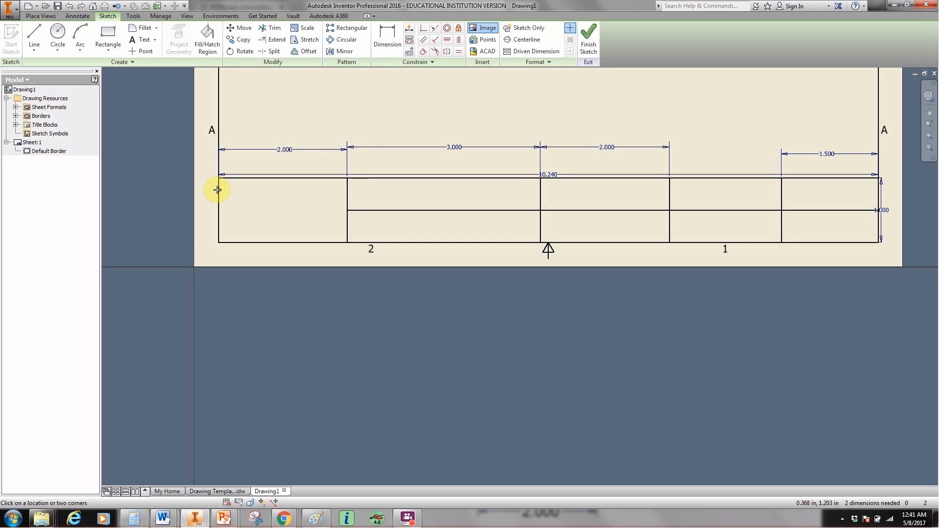
click(218, 190)
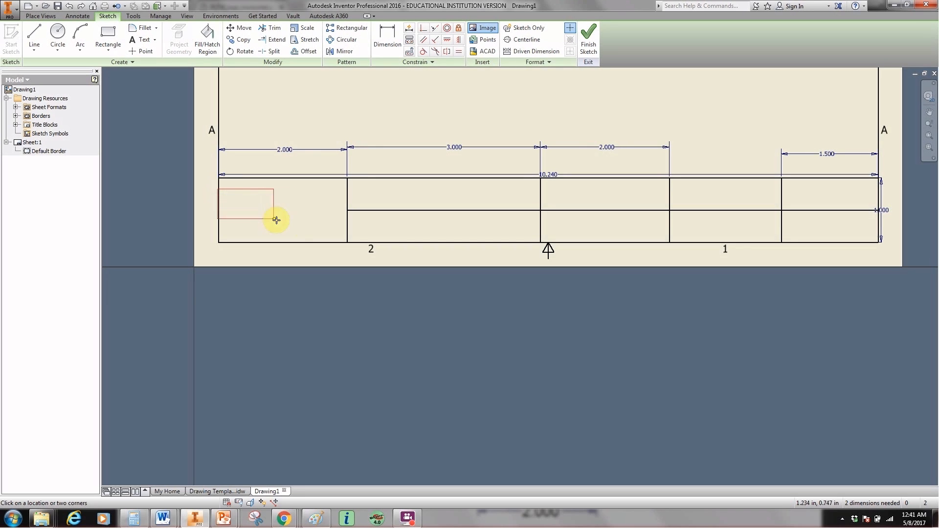
click(347, 230)
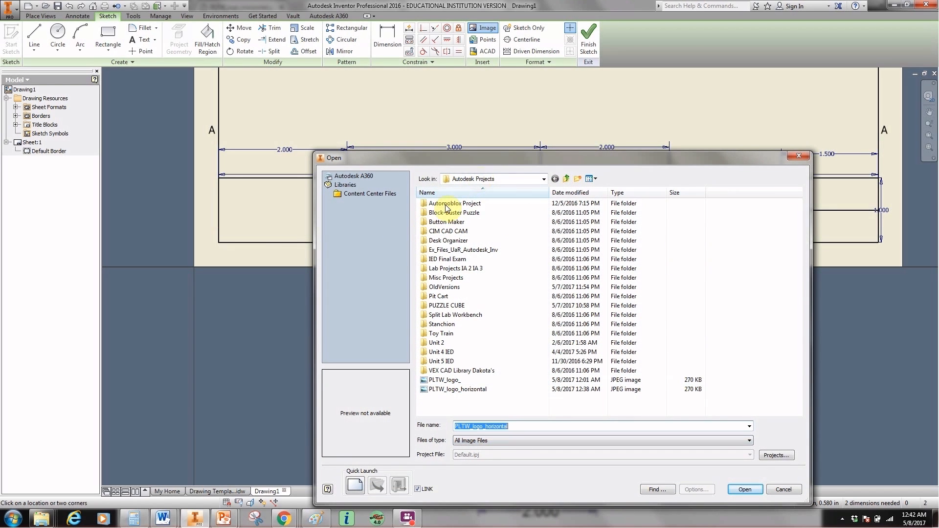
click(460, 391)
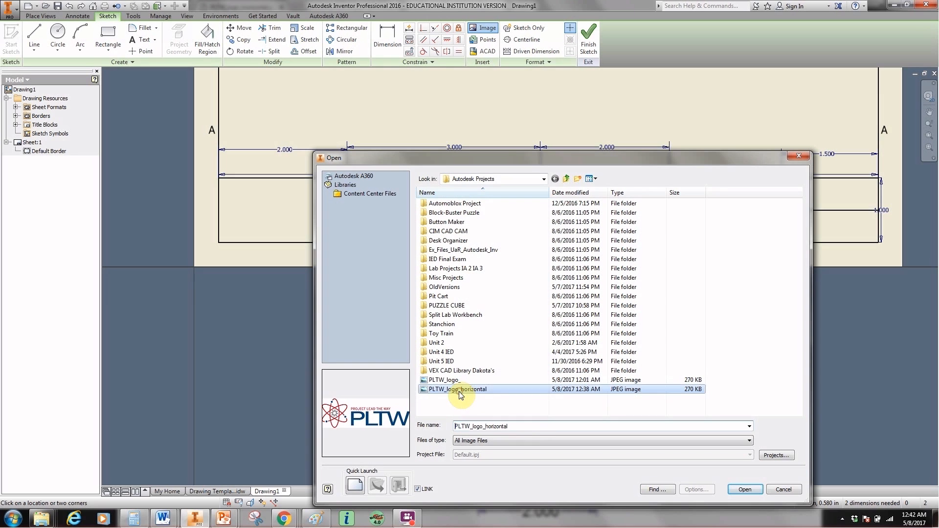
click(744, 490)
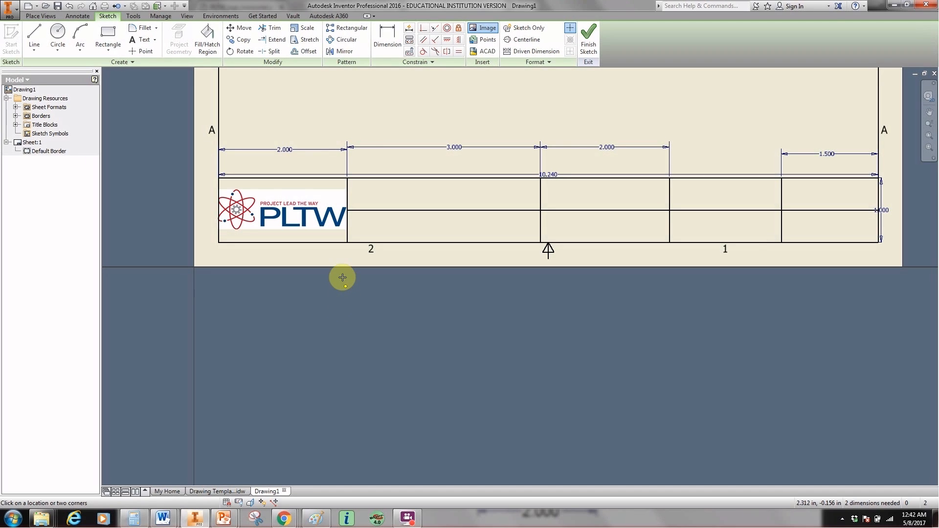
- Add the two-line text "Student Name" at the upper-left corner of the title block's upper 3 in cell and end the Text command
click(139, 41)
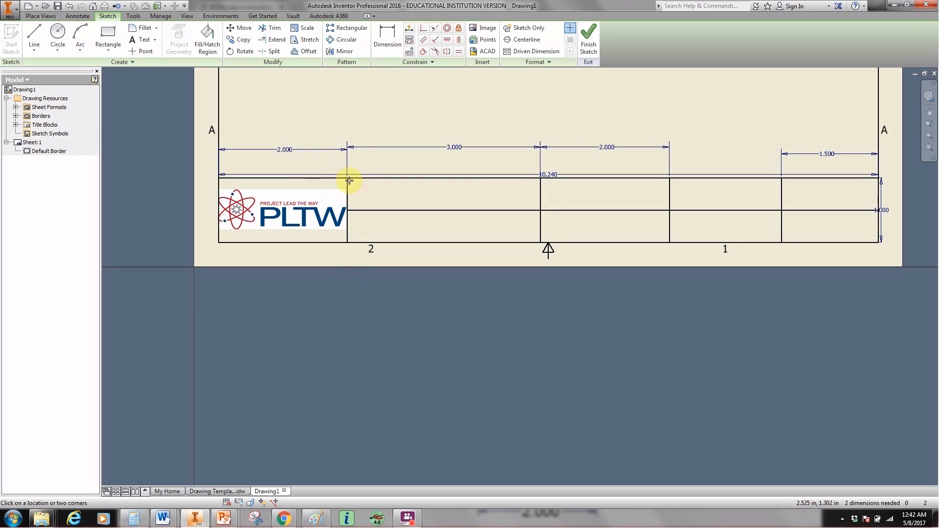
drag(348, 178, 434, 212)
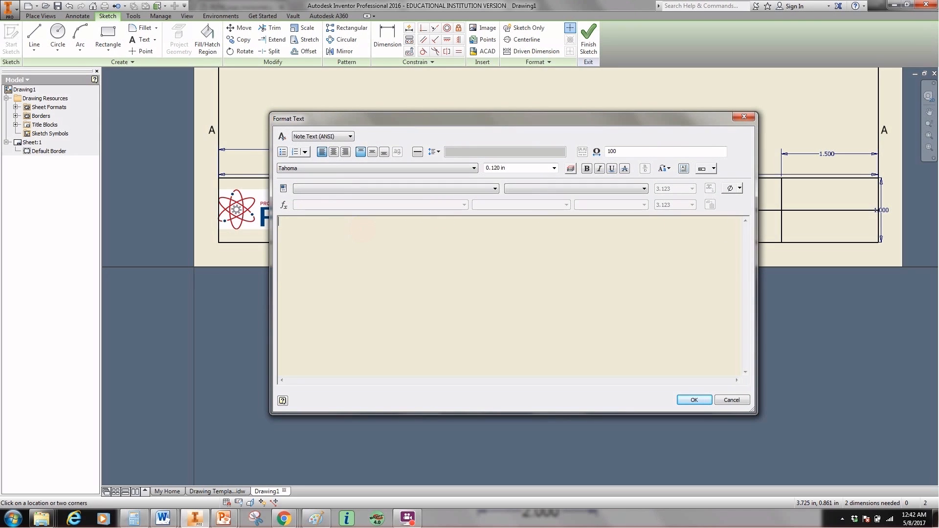
text(Stu)
text(Name)
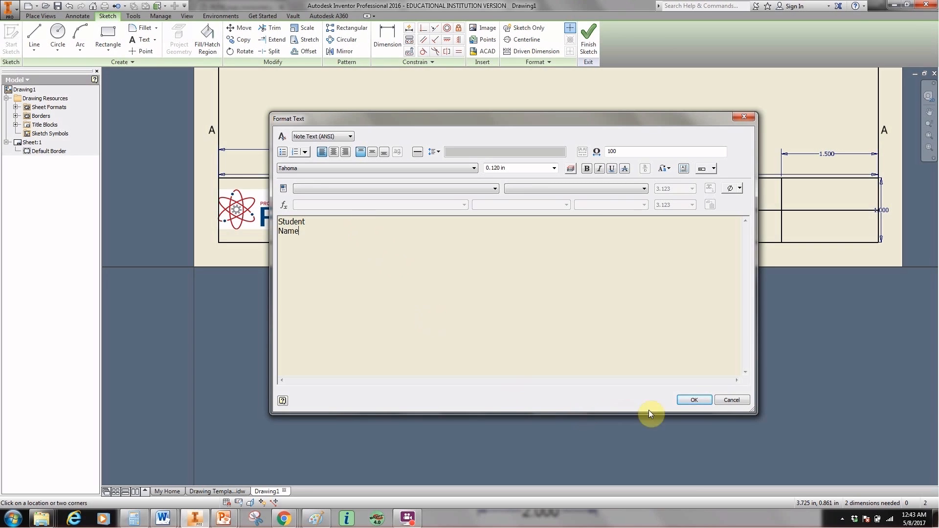
click(694, 400)
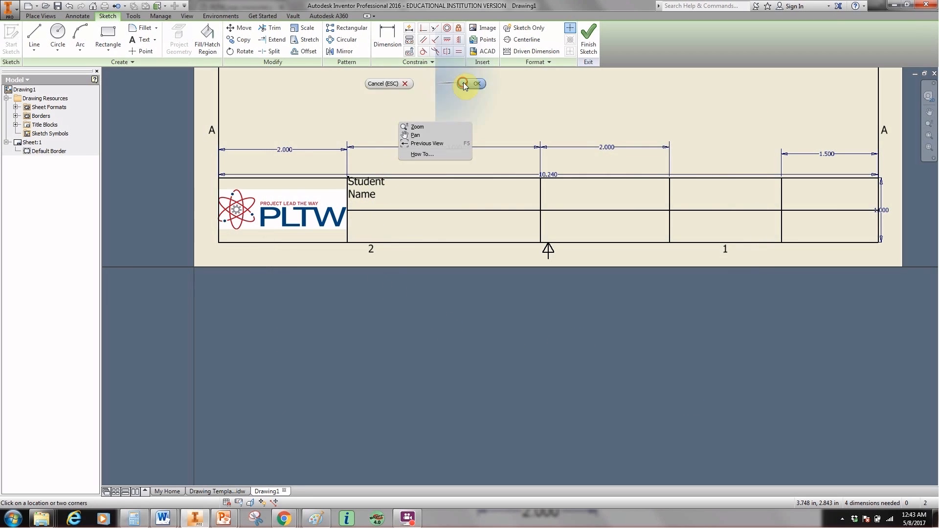
click(465, 83)
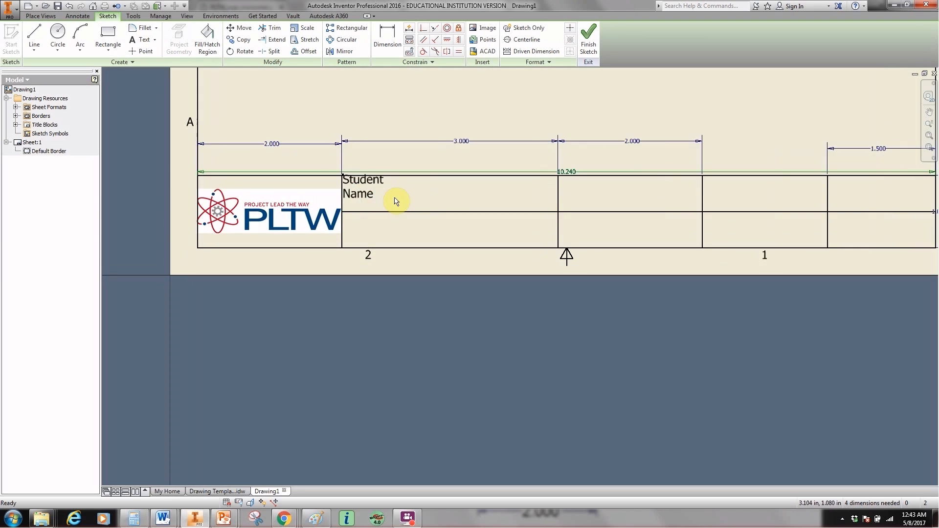
- Lower the upper edge of the "Student Name" text box slightly so the label sits below the cell's top line
scroll(379, 194, down, 5)
click(369, 183)
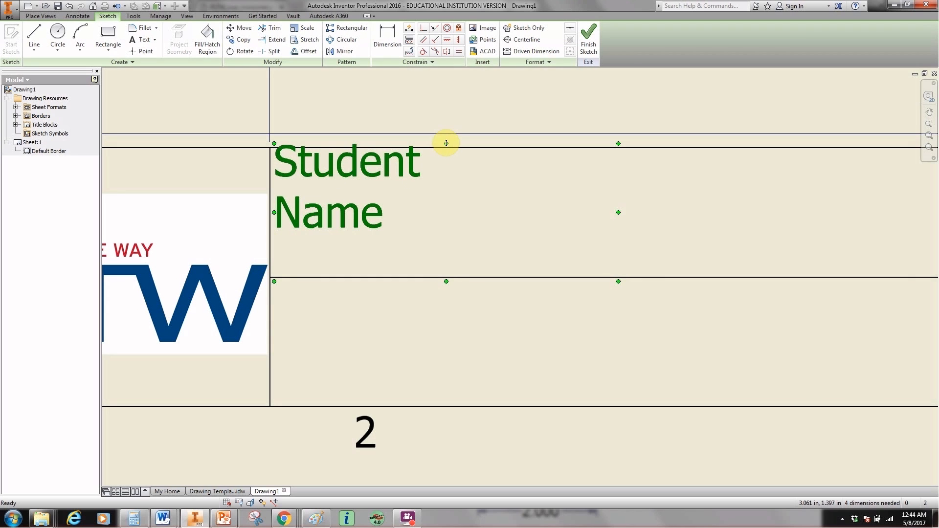
drag(445, 147, 446, 154)
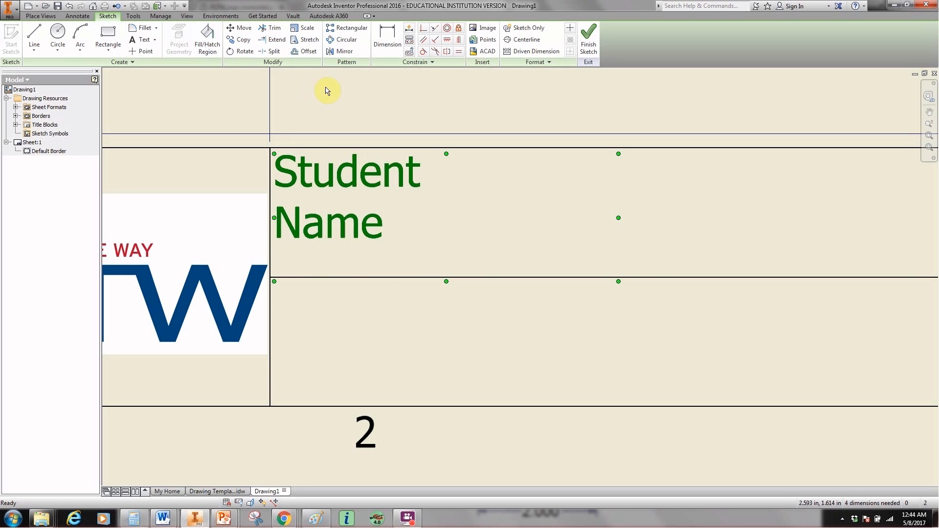
- Add the two-line text "Teacher's Name" at the left edge of the lower 3 in cell, beneath the "Student Name" label
click(141, 41)
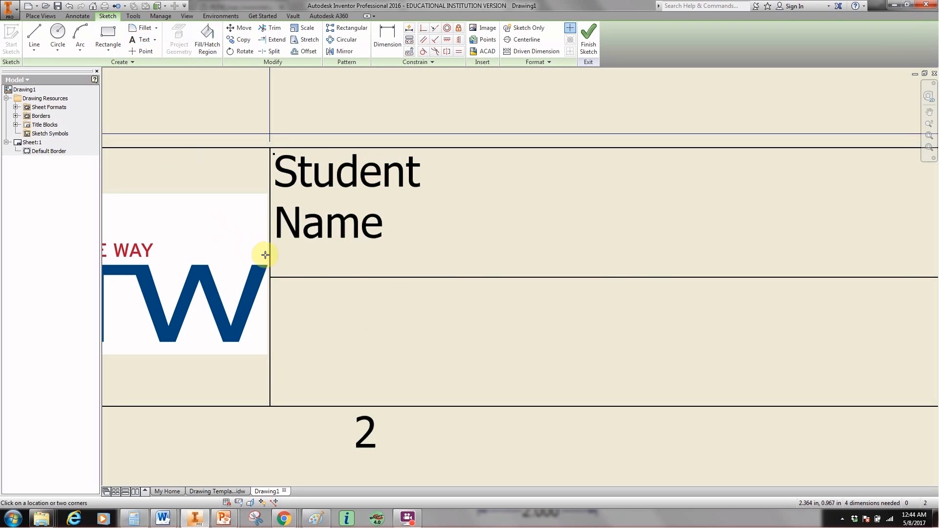
mouse_move(275, 285)
mouse_down()
mouse_move(419, 384)
mouse_move(524, 401)
mouse_up()
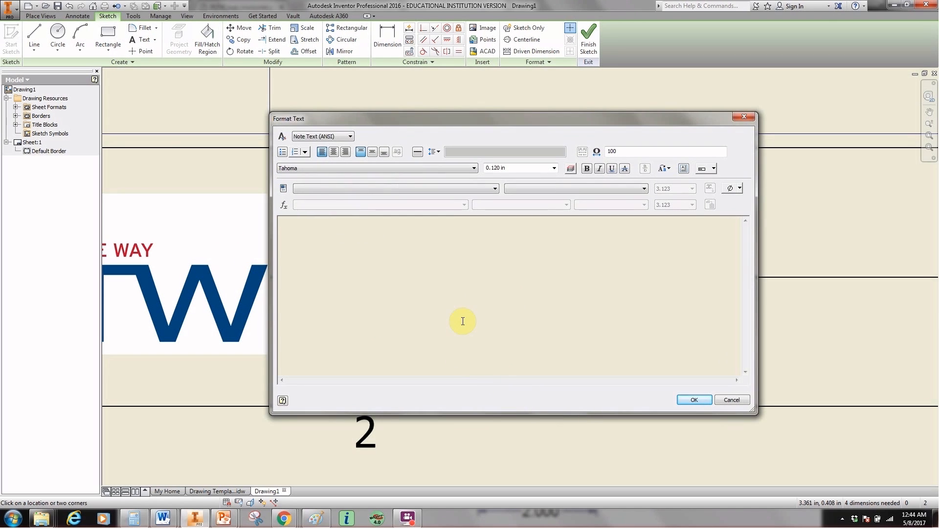
text(teacher's)
key(Delete)
text(T)
text(Name)
click(691, 401)
scroll(493, 280, down, 2)
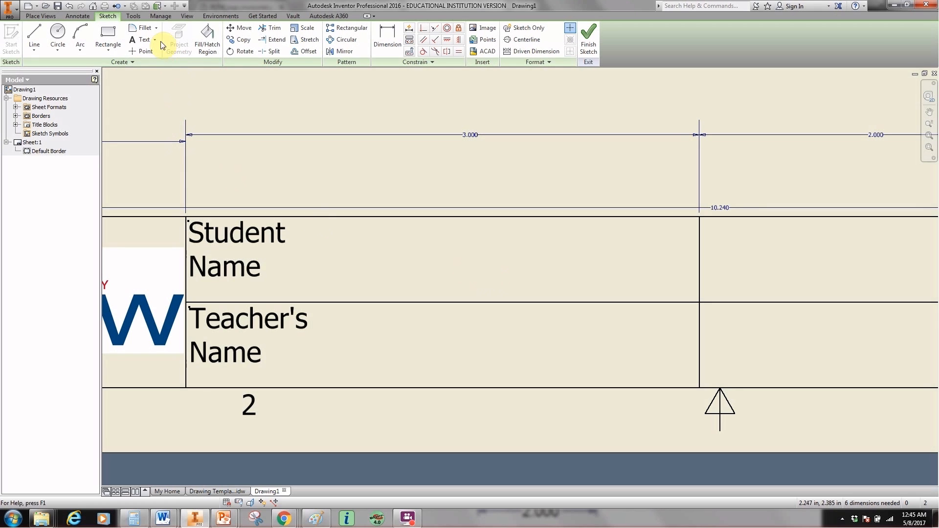
- Add a text box beside the "Student Name" label containing the student's first and last name on two lines
click(131, 41)
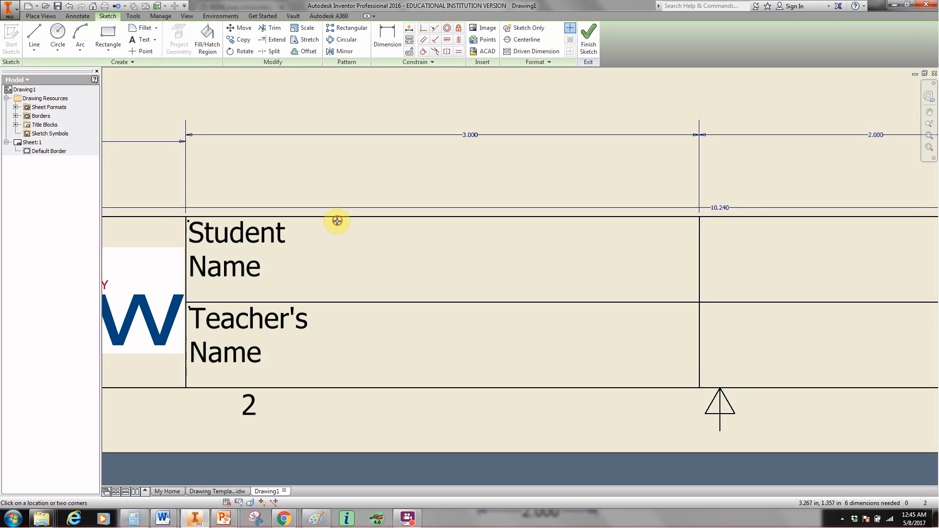
drag(338, 223, 604, 299)
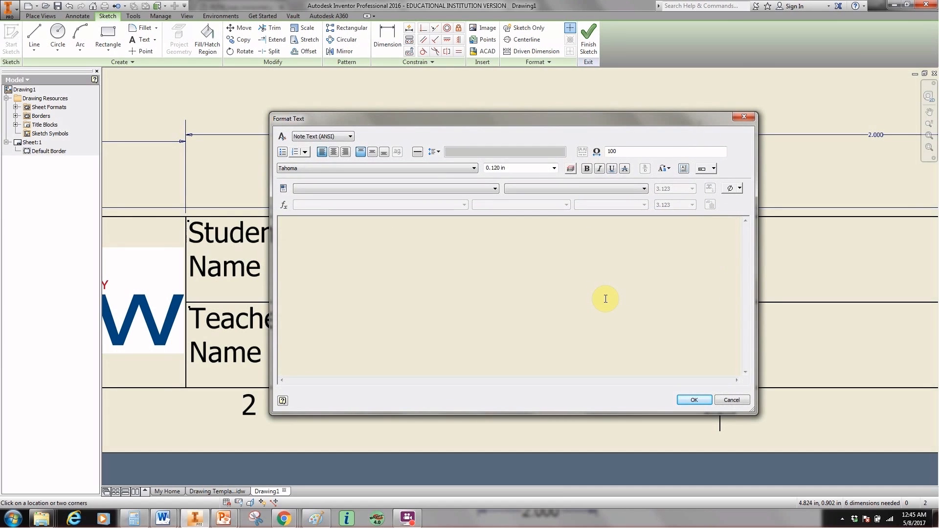
text(Riedinger)
key(Home)
text(Robot)
key(Return)
click(693, 401)
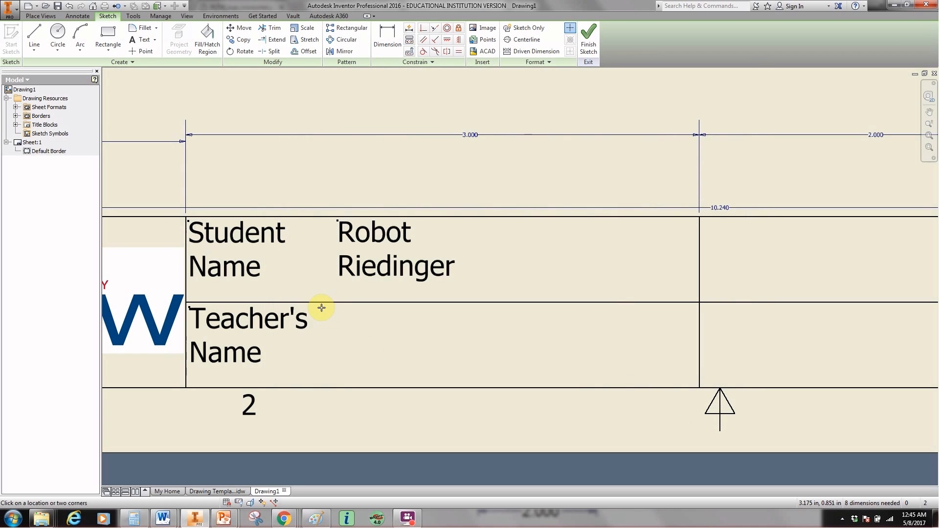
- Add the teacher's name in bold beside the "Teacher's Name" label and end the Text command
drag(321, 307, 594, 383)
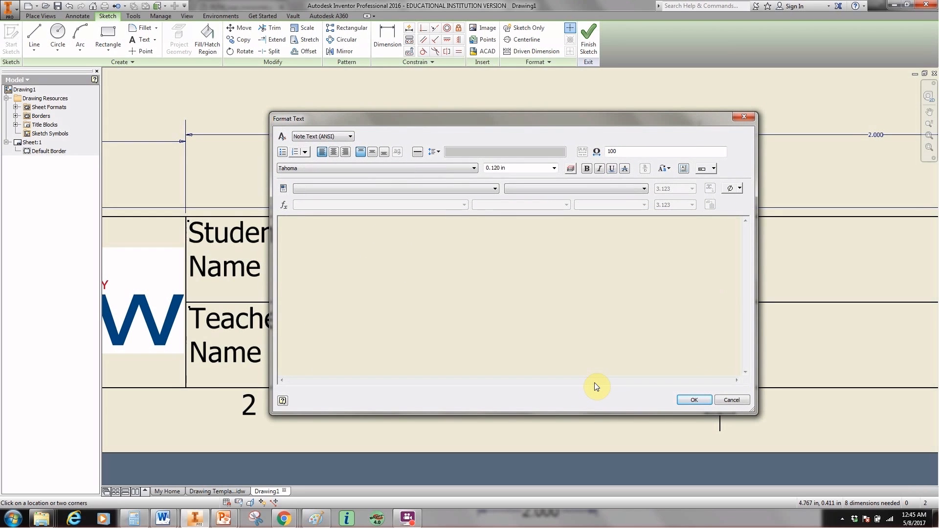
text(Mr. Riedinger)
drag(336, 222, 269, 223)
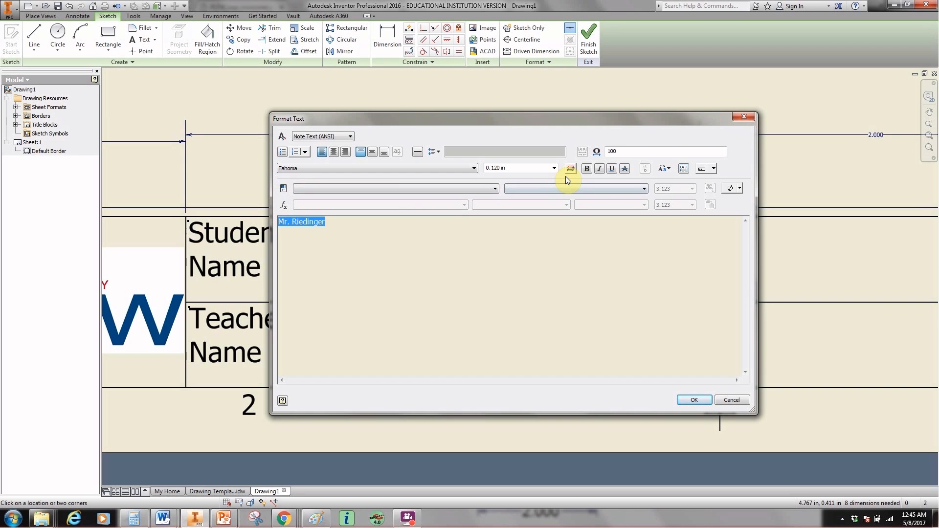
click(589, 169)
click(689, 400)
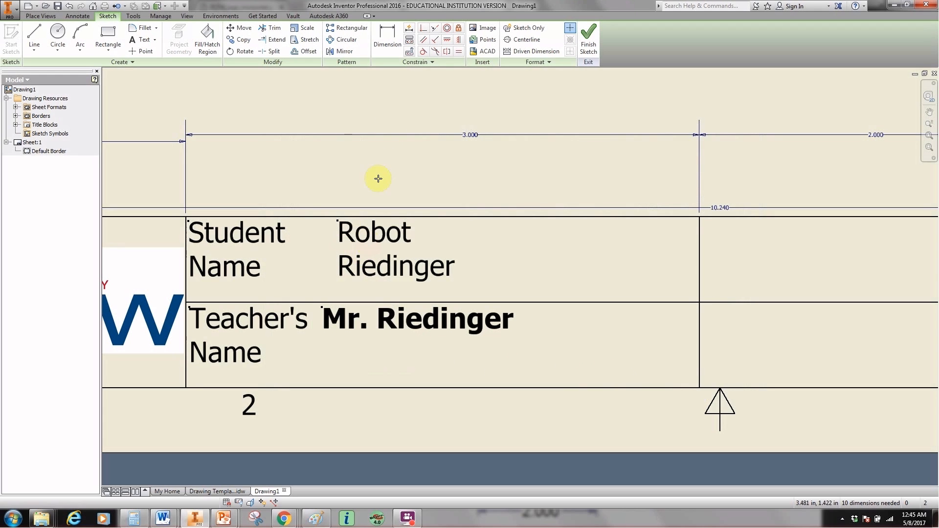
right_click(397, 79)
click(430, 79)
- Make both lines of the student's name text beside the "Student Name" label bold
double_click(376, 270)
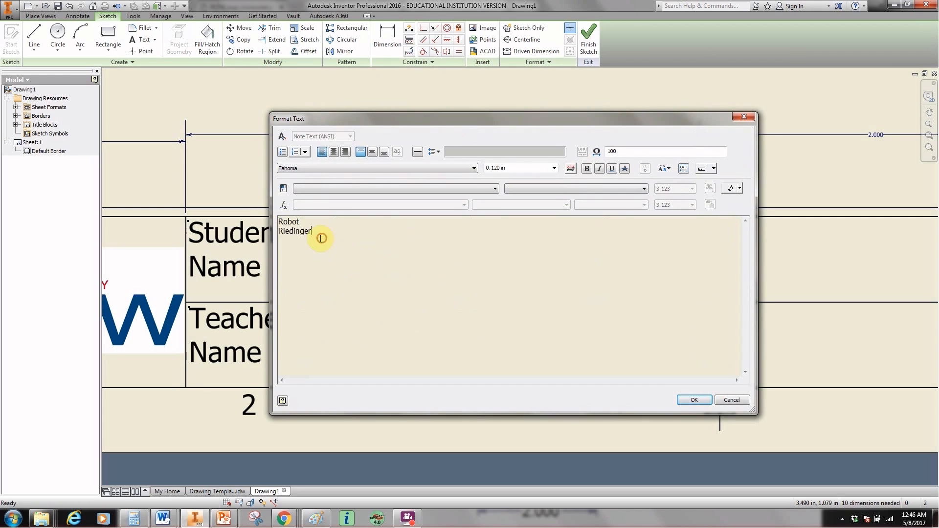
drag(321, 235, 277, 217)
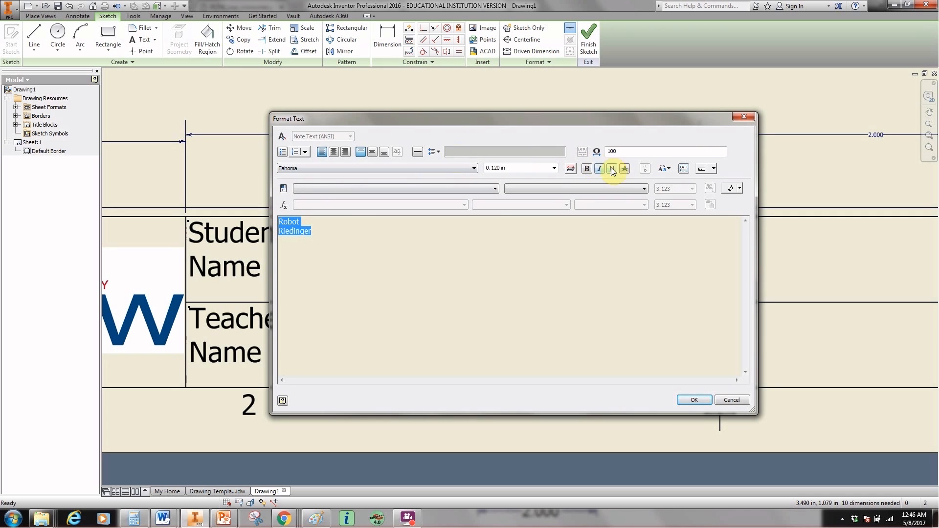
click(587, 168)
click(693, 400)
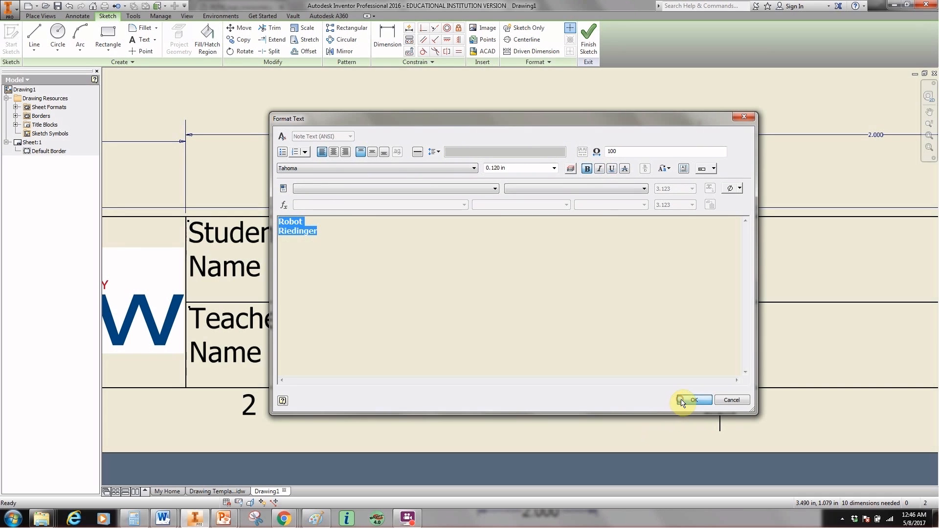
- Add the two-line label "Drawing Name" at the left edge of the upper 2 in cell of the title block
middle_drag(773, 336, 434, 323)
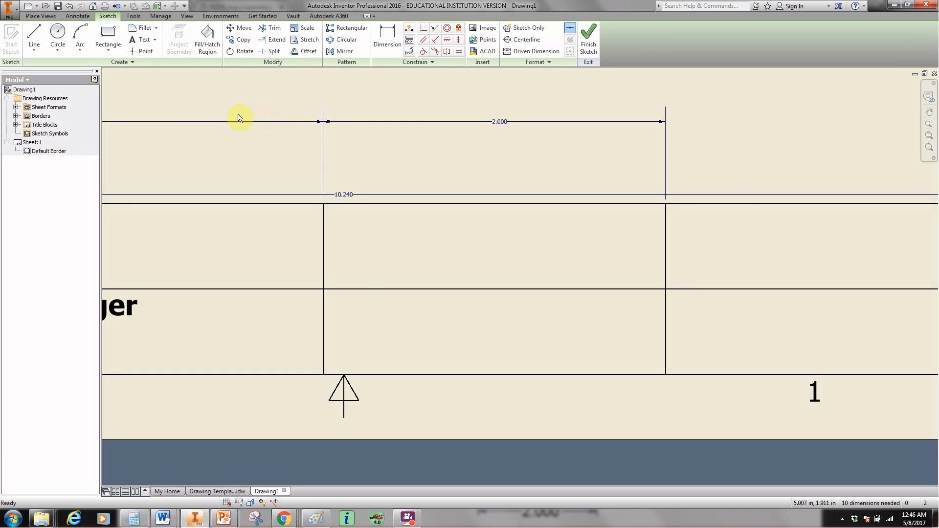
click(141, 40)
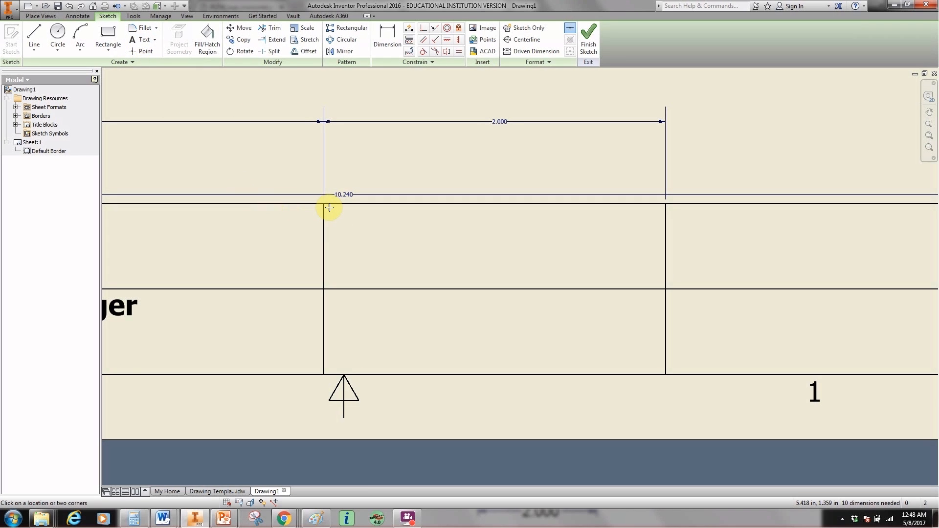
drag(329, 208, 474, 290)
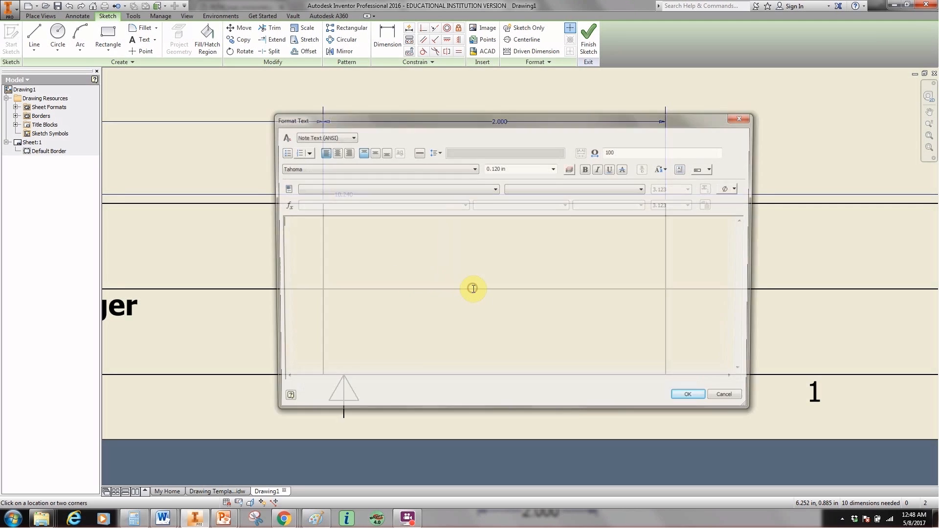
text(Dr)
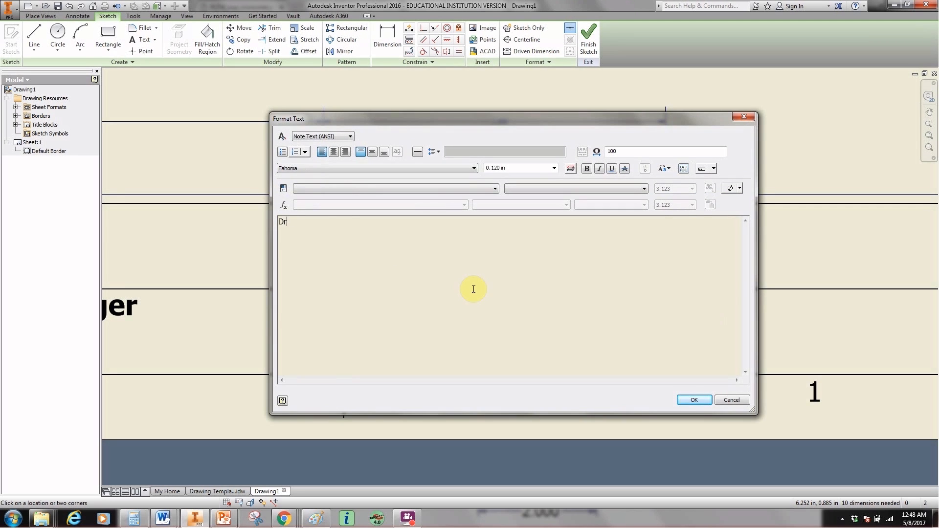
text(a)
text(wing )
text(Name)
click(694, 399)
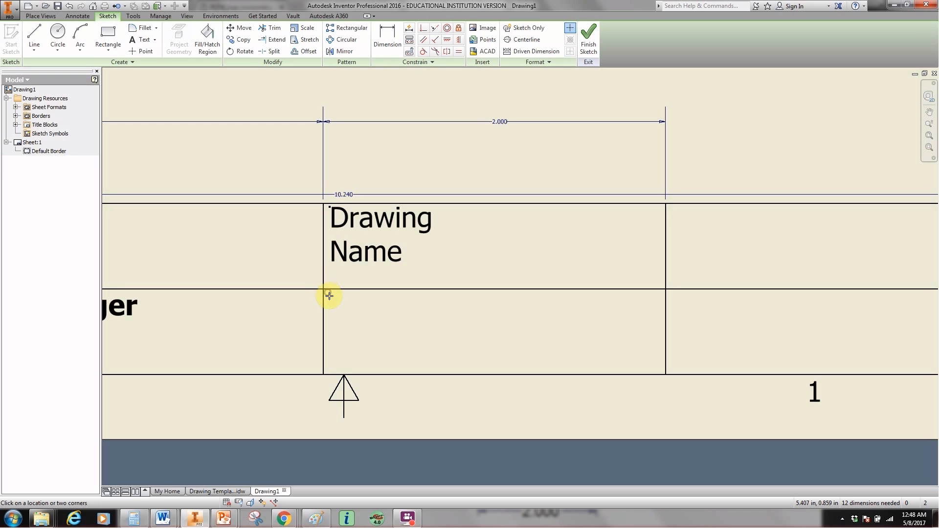
- Add the label "Scale" at the left edge of the lower 2 in cell, beneath "Drawing Name"
drag(327, 292, 454, 363)
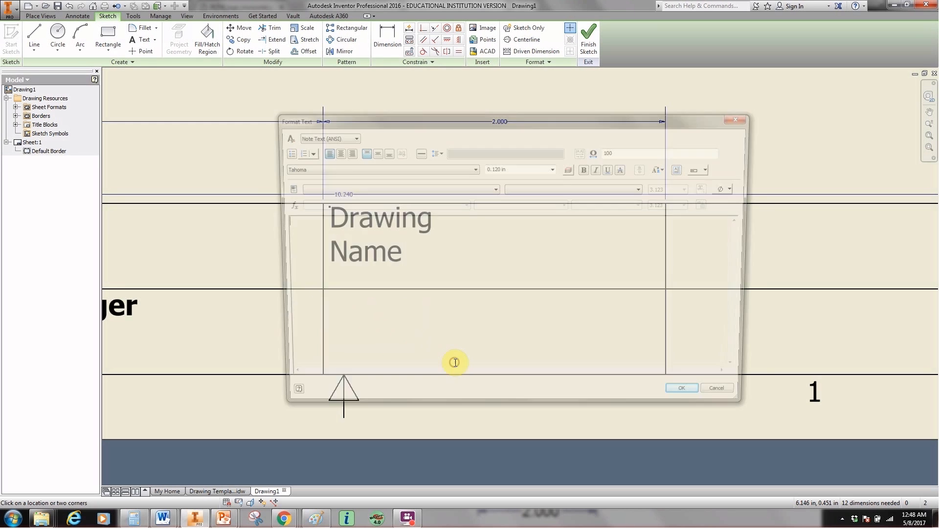
text(Sca)
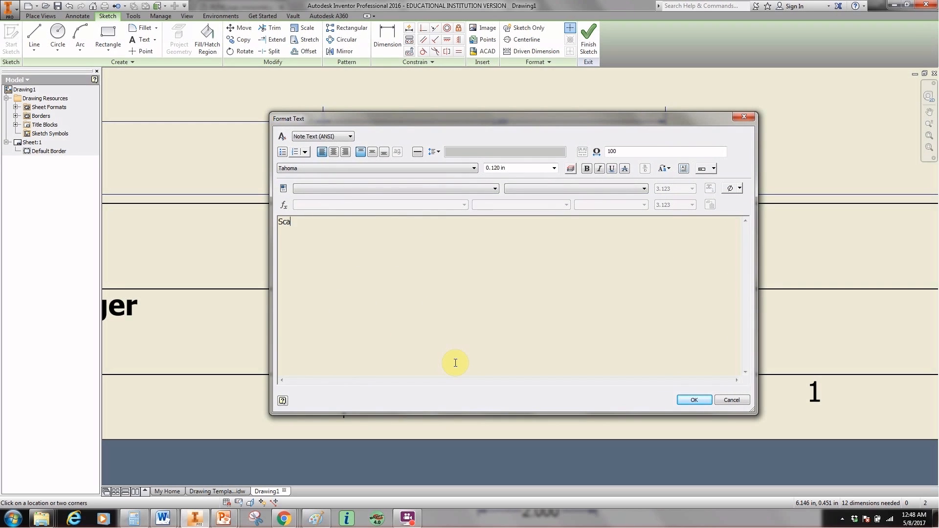
text(le)
click(684, 399)
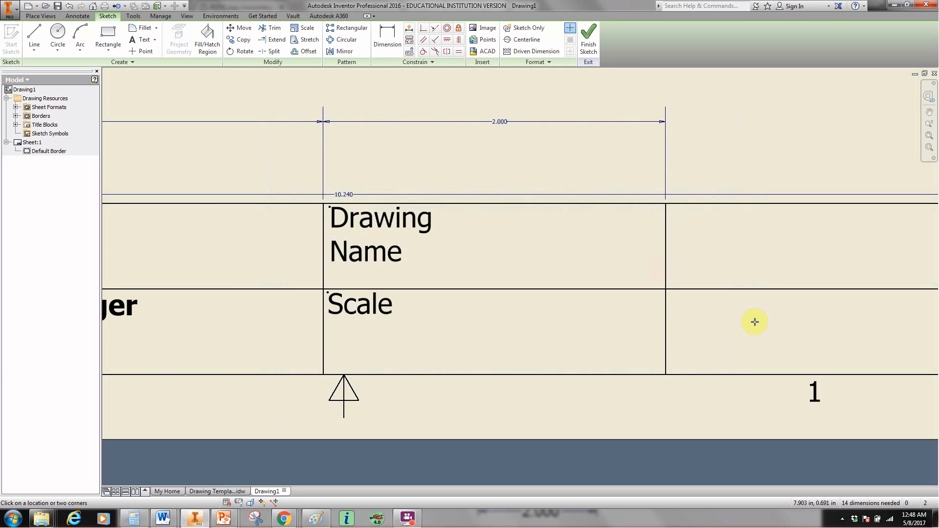
- Add the label "Material" in the lower cell directly right of the "Scale" cell
scroll(755, 322, down, 3)
middle_drag(706, 322, 470, 330)
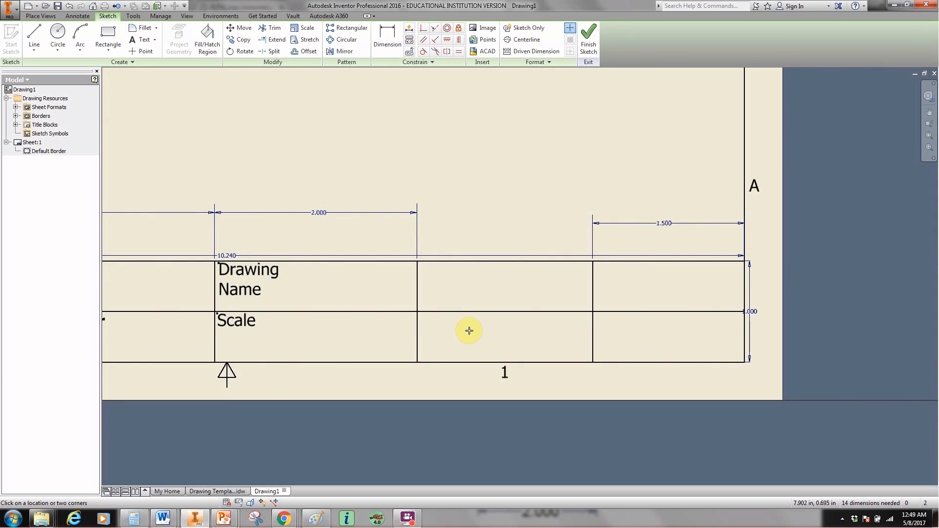
click(420, 314)
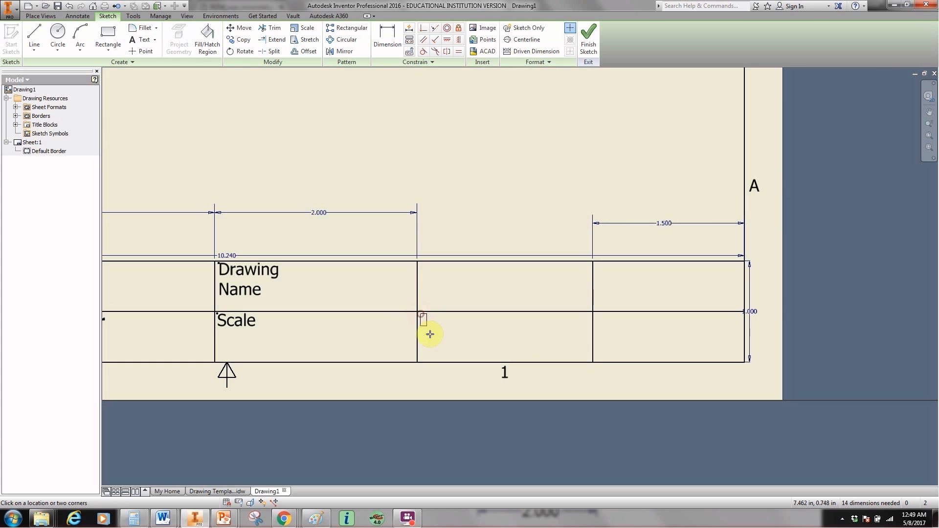
click(521, 353)
text(Ma)
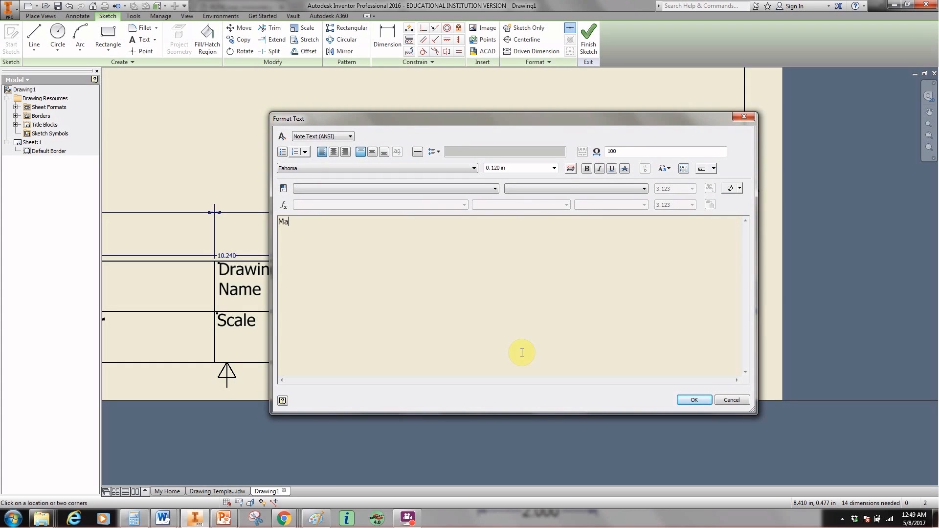
text(terial)
click(687, 399)
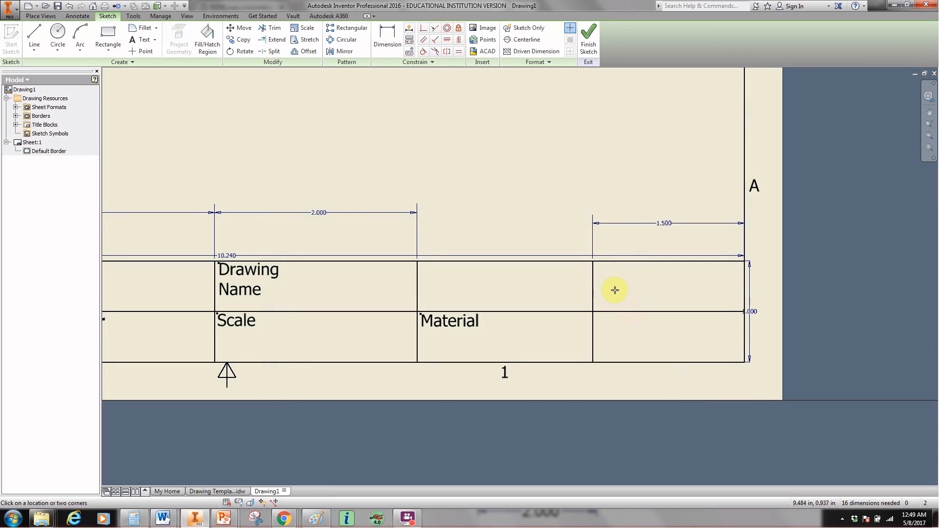
- Add the label "Date" at the left edge of the upper 1.5 in cell at the title block's right end
click(595, 262)
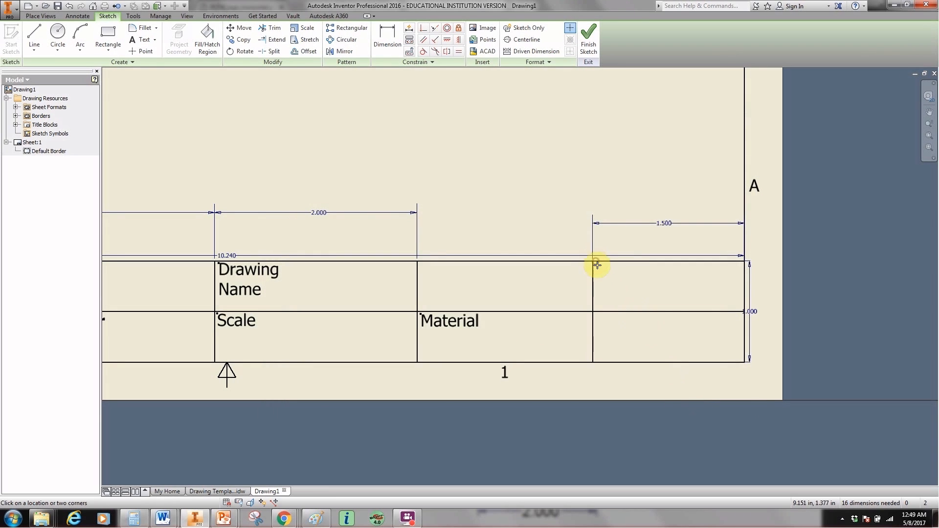
click(673, 305)
text(Date)
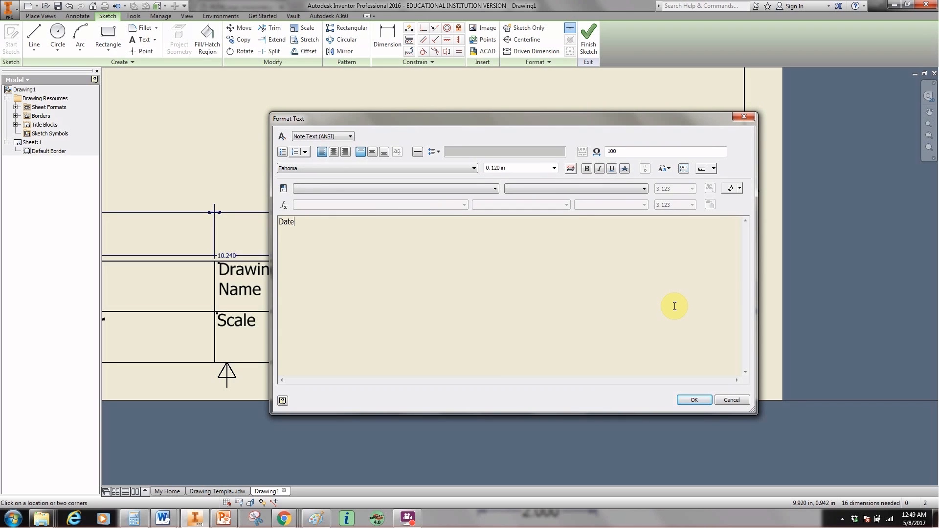
click(693, 399)
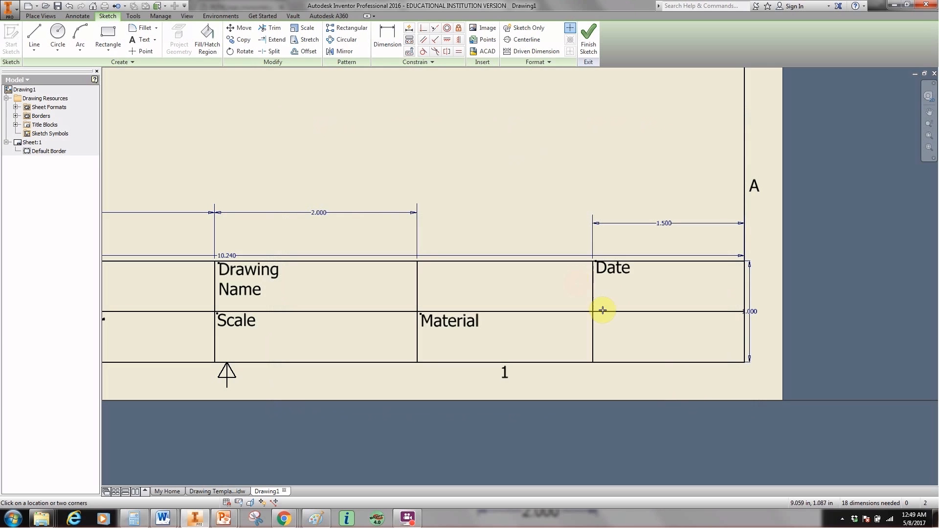
- Add the two-line label "Class Period" in the cell beneath "Date" and end the Text command
drag(594, 315, 664, 360)
text(Class )
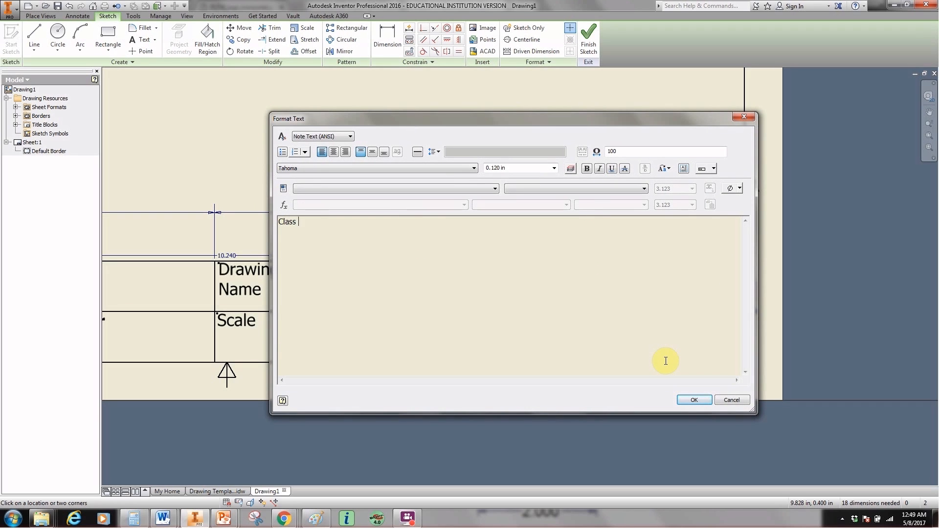
text(Period)
click(693, 400)
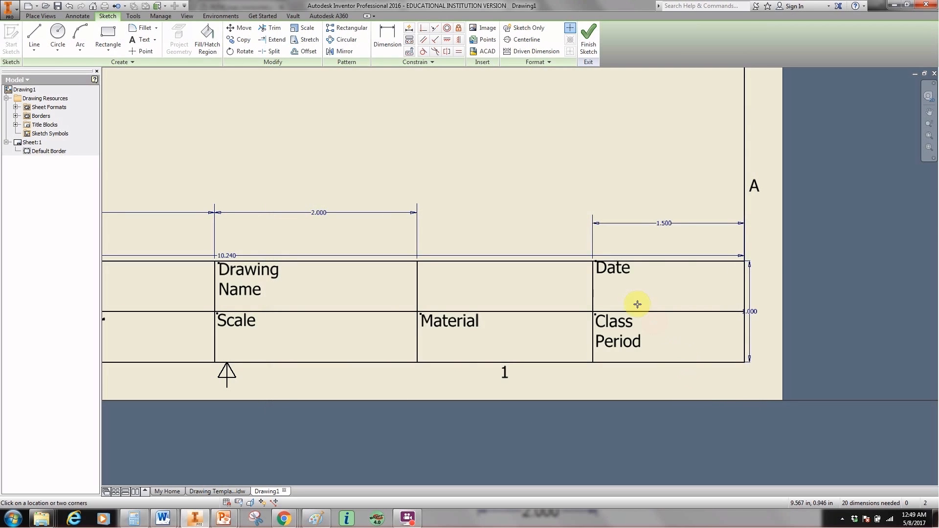
right_click(797, 245)
click(826, 249)
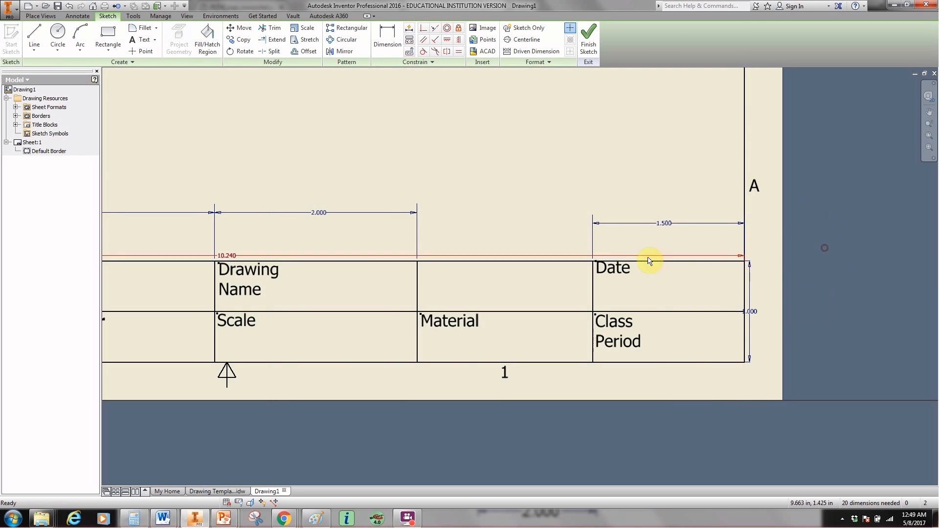
- Lower the upper edge of the "Date" text box slightly so the label sits below the cell's top line
click(627, 270)
scroll(632, 270, up, 2)
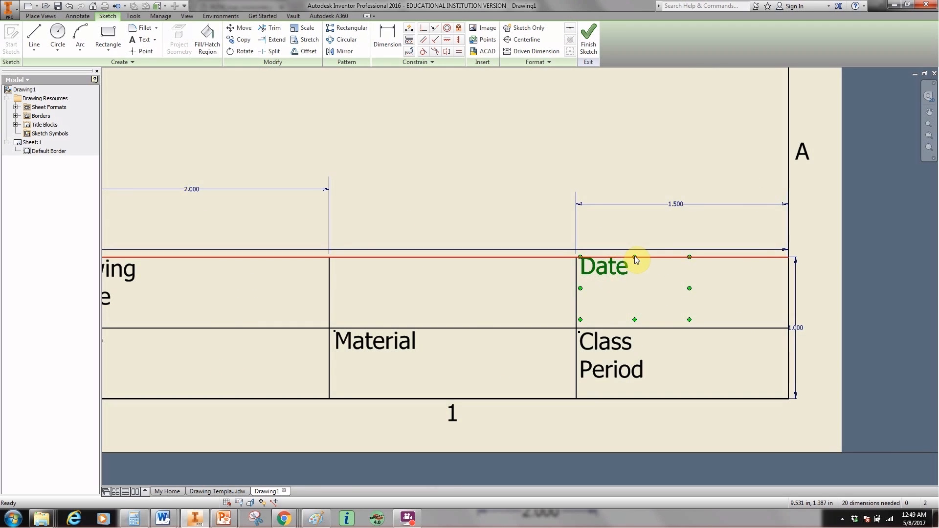
scroll(636, 258, up, 5)
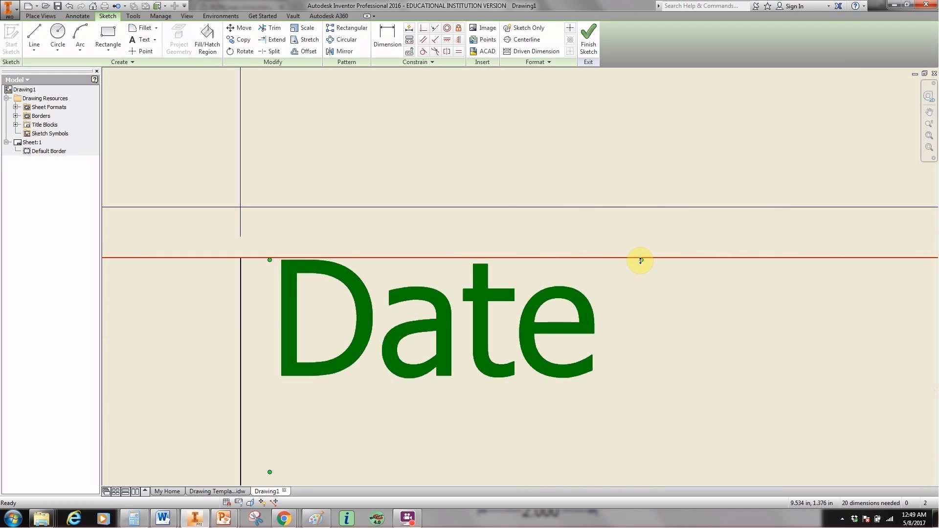
drag(641, 261, 641, 271)
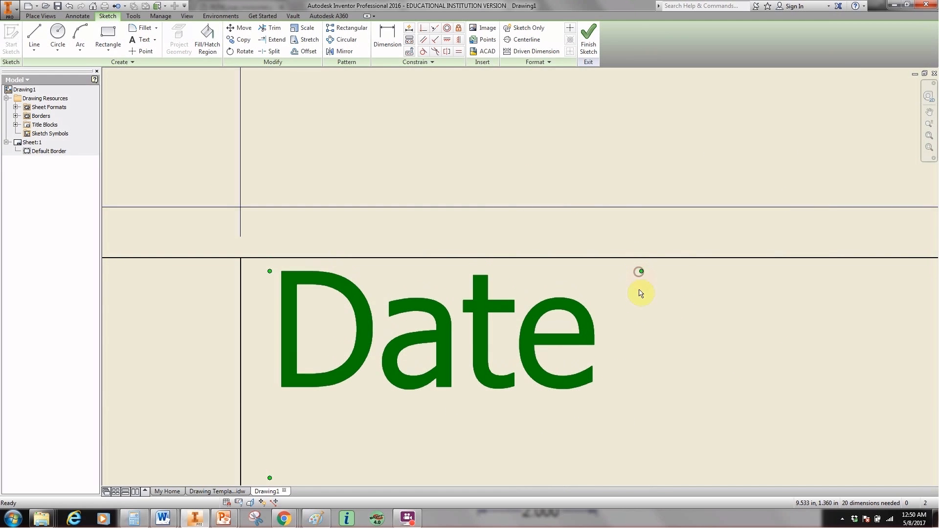
scroll(639, 308, down, 6)
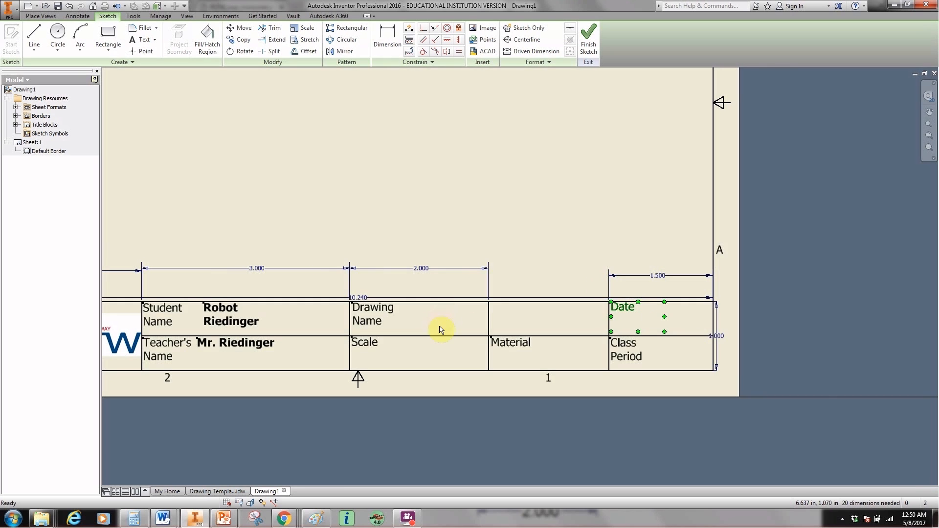
click(803, 257)
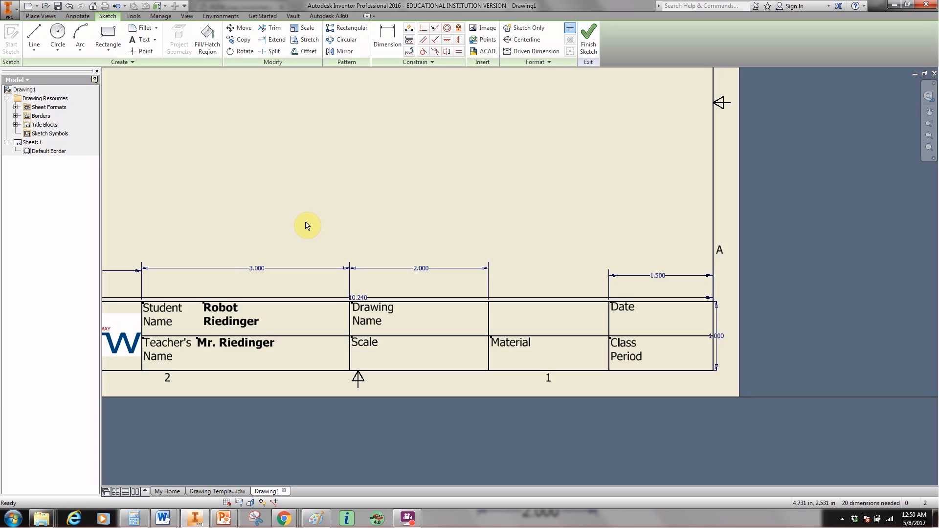
- Create a text box filling the space beside the "Drawing Name" label and insert the model property FILENAME into it
click(142, 39)
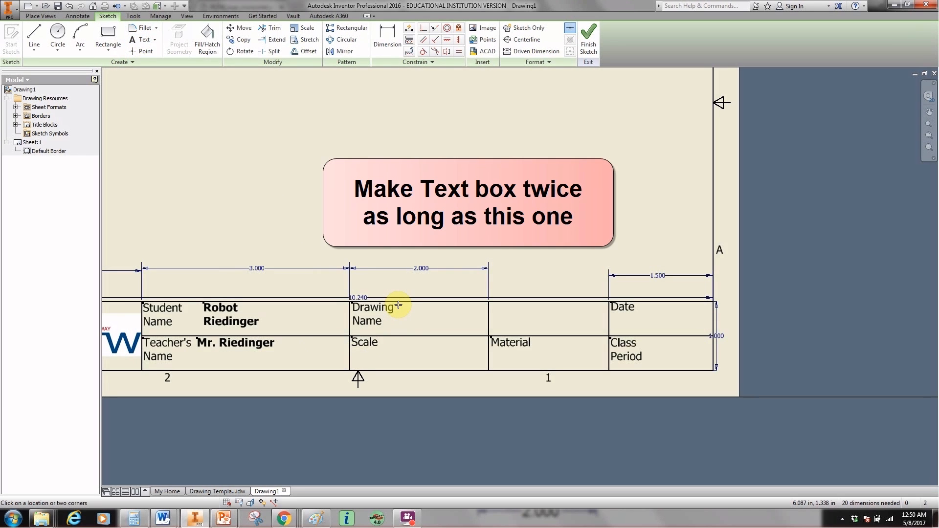
mouse_move(398, 305)
mouse_down()
mouse_move(430, 329)
mouse_move(484, 334)
mouse_up()
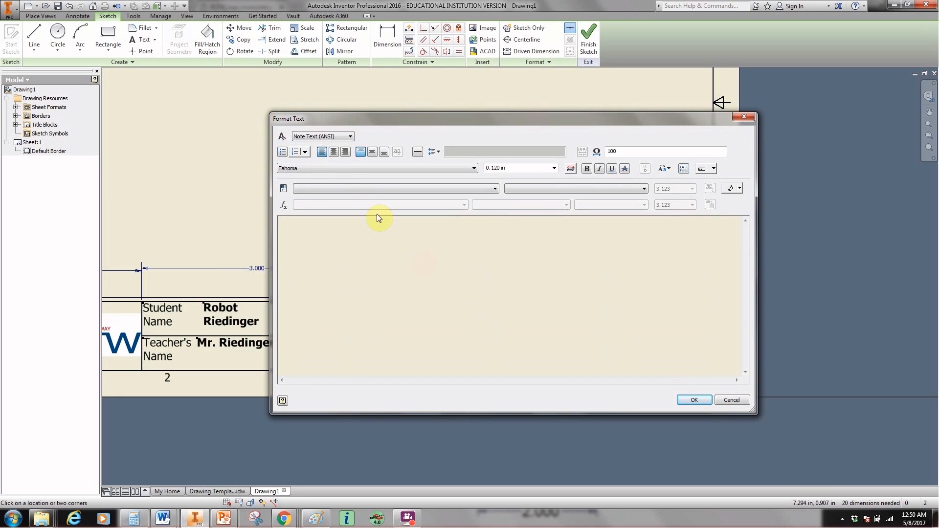
click(428, 191)
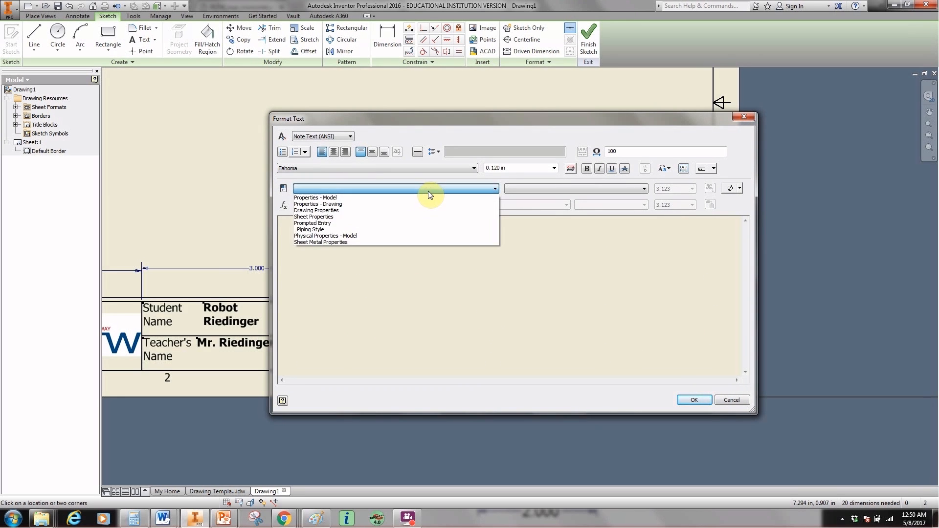
click(376, 198)
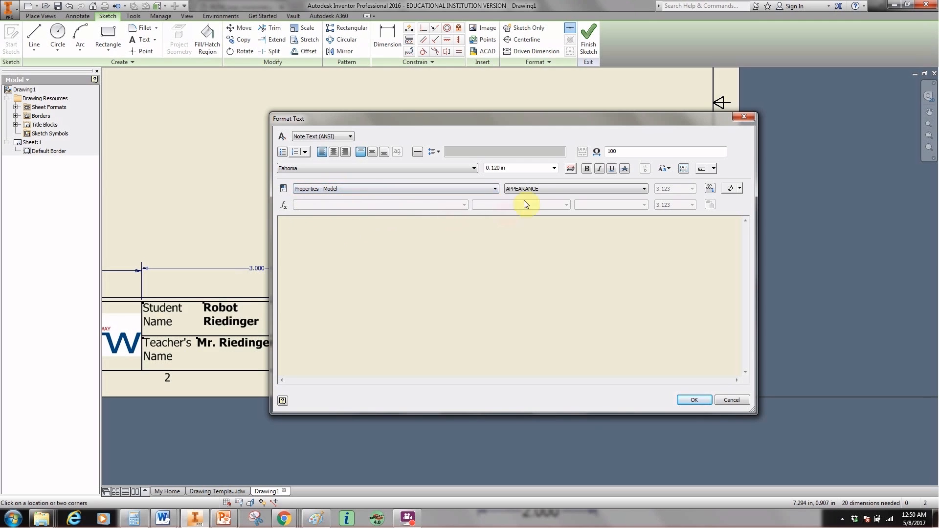
click(546, 190)
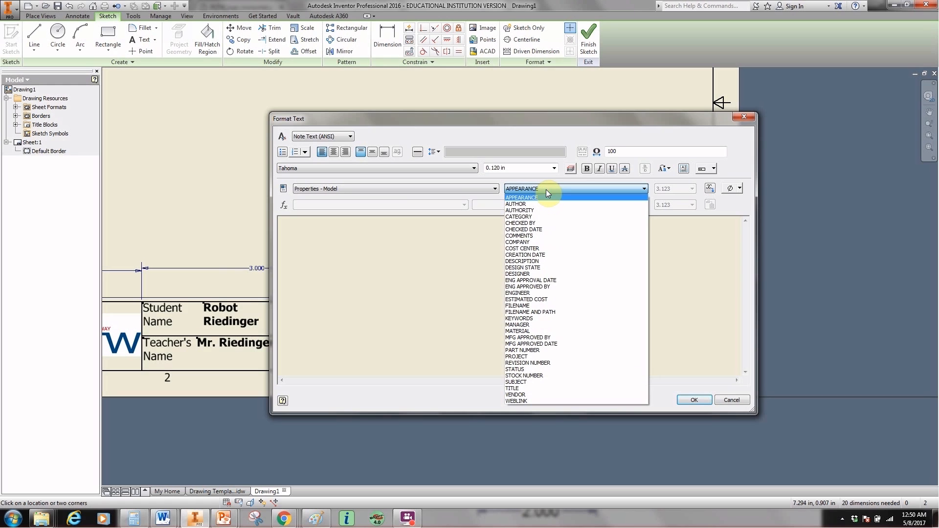
click(537, 306)
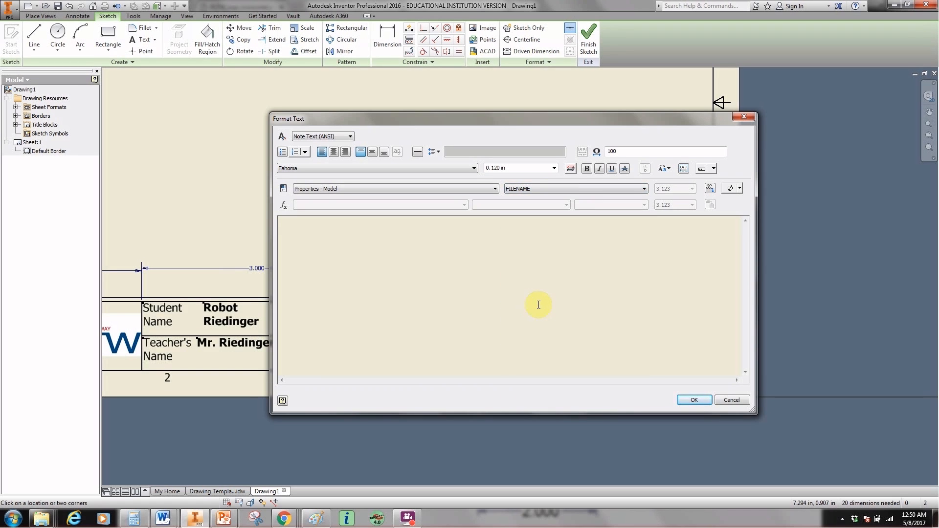
click(710, 190)
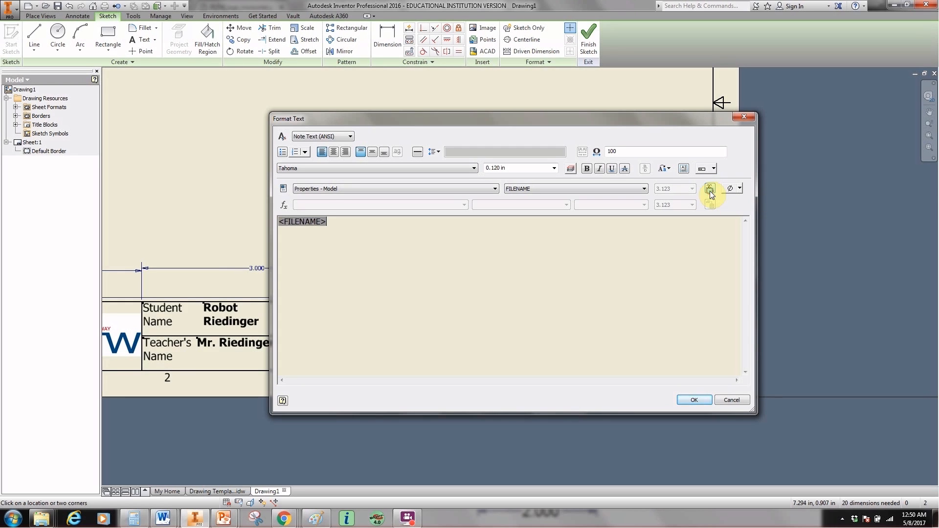
- Make the FILENAME property text beside the "Drawing Name" label bold and accept the text
click(588, 169)
drag(347, 218, 247, 220)
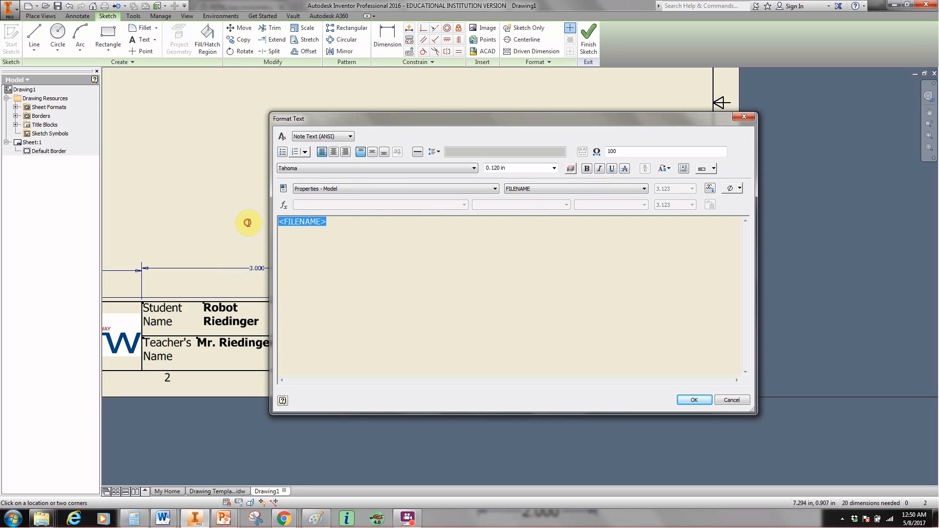
click(587, 169)
click(492, 265)
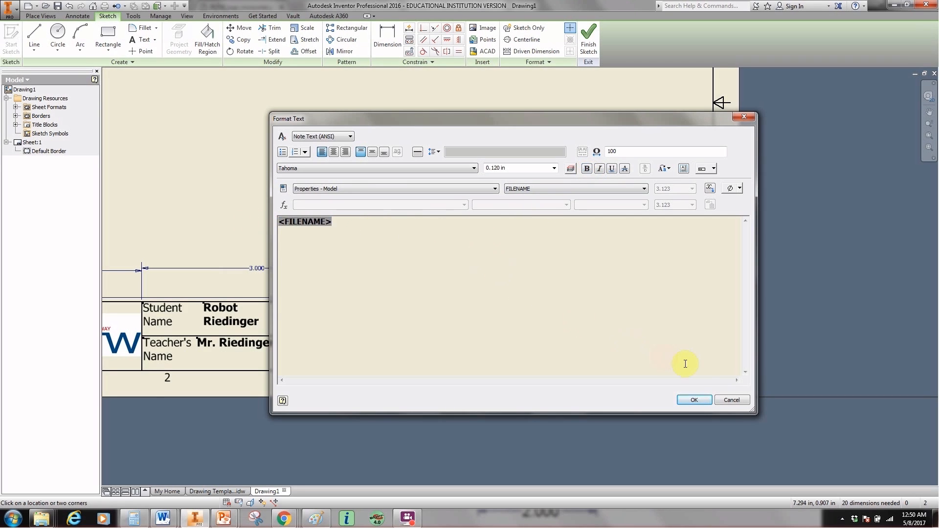
click(695, 400)
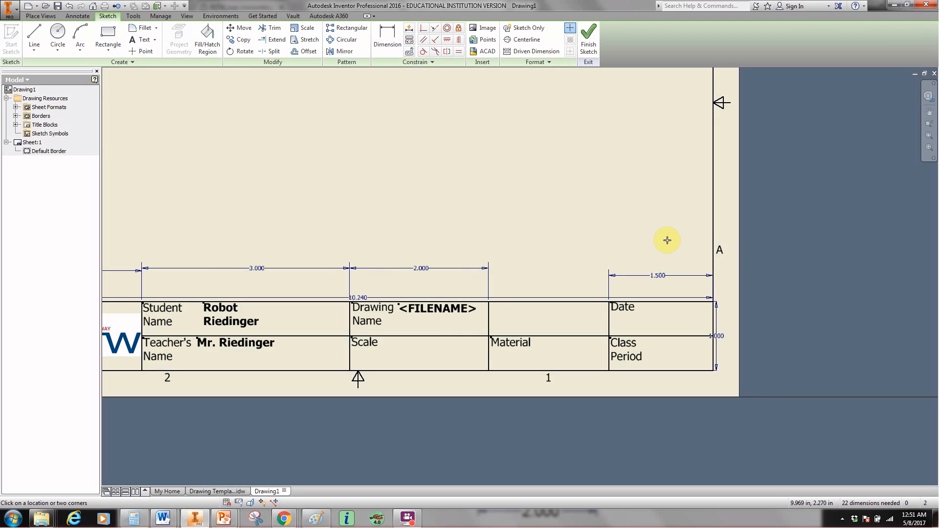
- Create a text box beside the "Date" label containing the model property CREATION DATE in bold
click(640, 305)
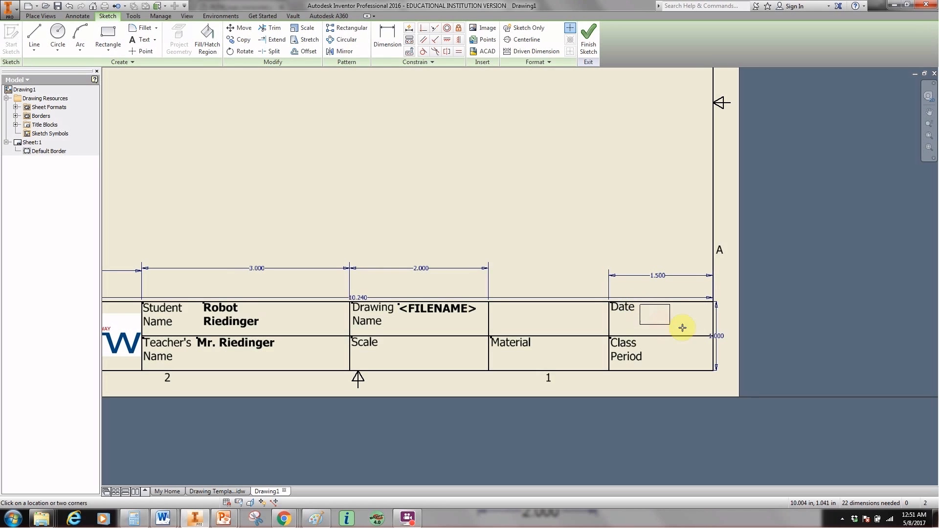
click(708, 331)
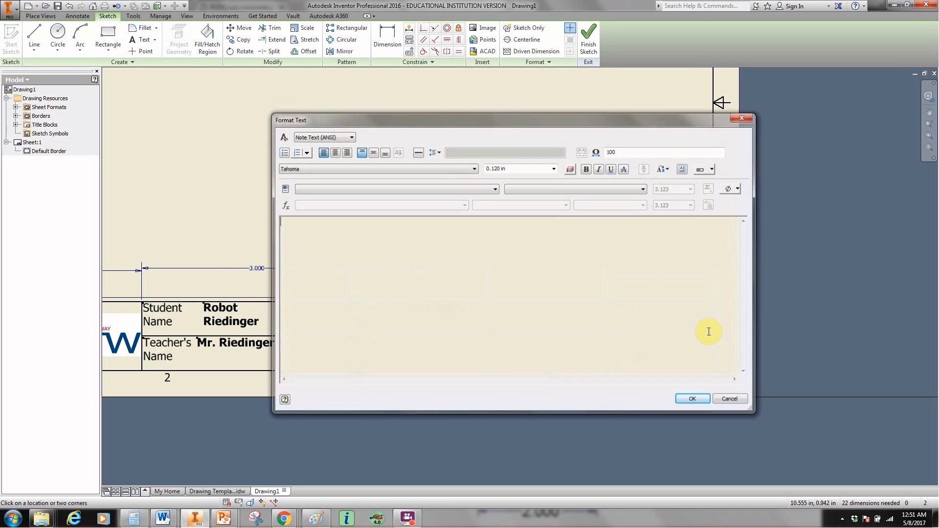
click(439, 186)
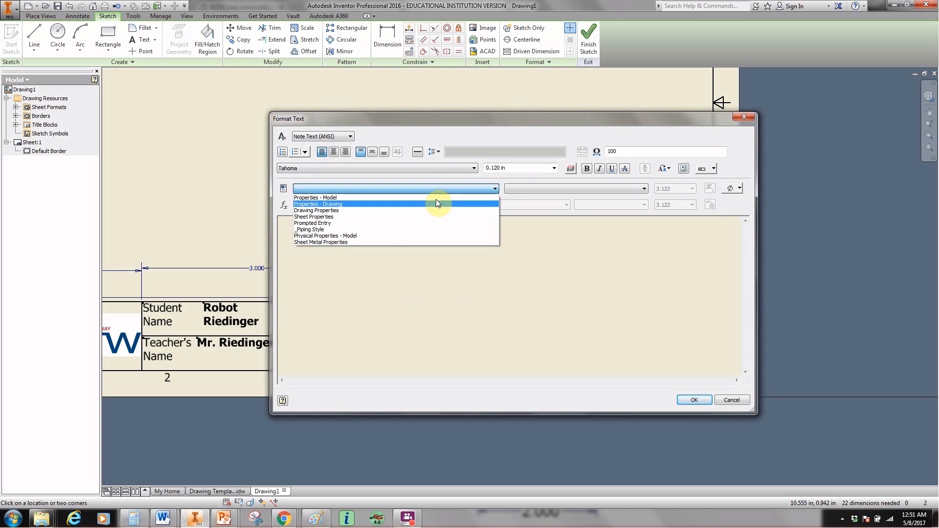
click(436, 198)
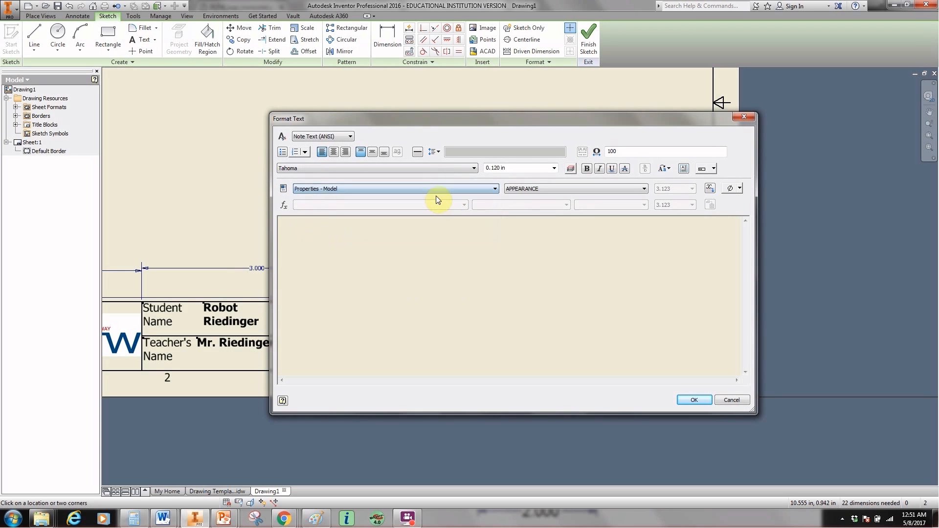
click(541, 189)
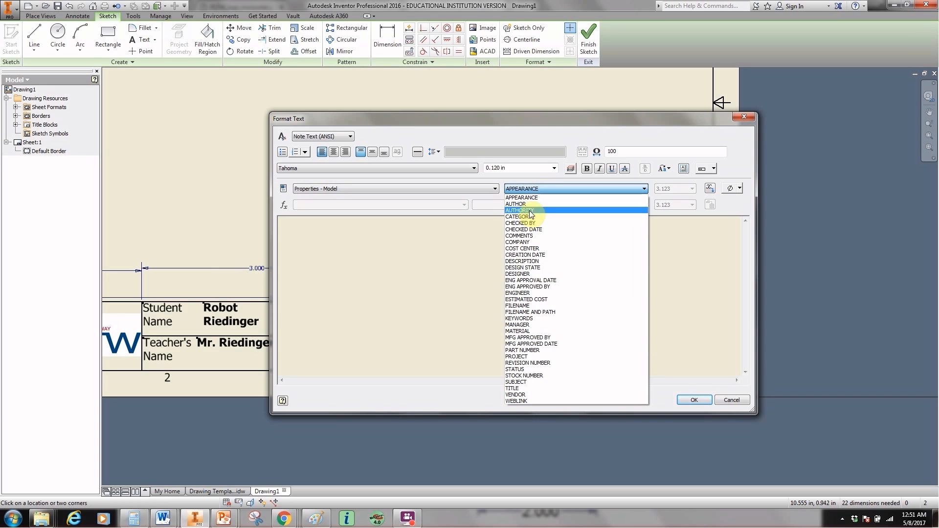
click(538, 255)
click(710, 188)
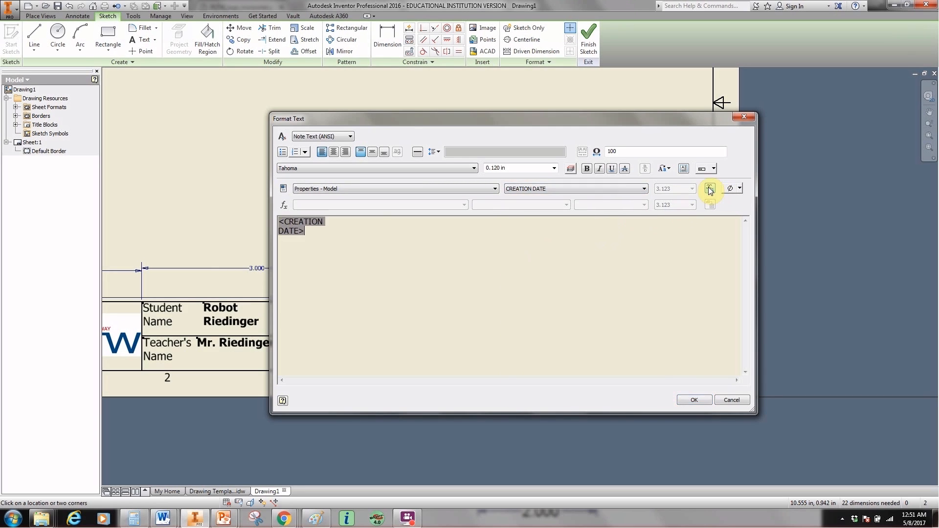
drag(316, 227, 277, 222)
click(585, 168)
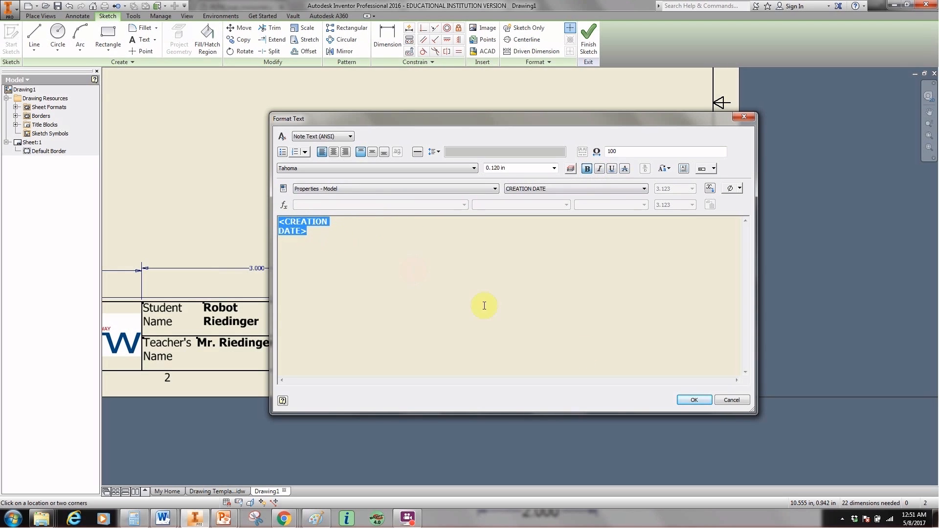
click(694, 400)
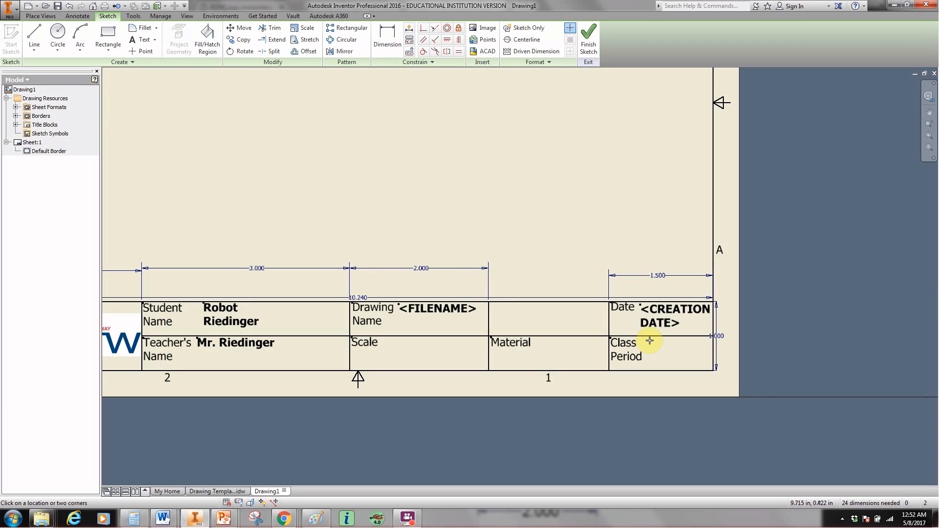
- Add the bold text "2" in the space beside the "Class Period" label
drag(650, 340, 701, 366)
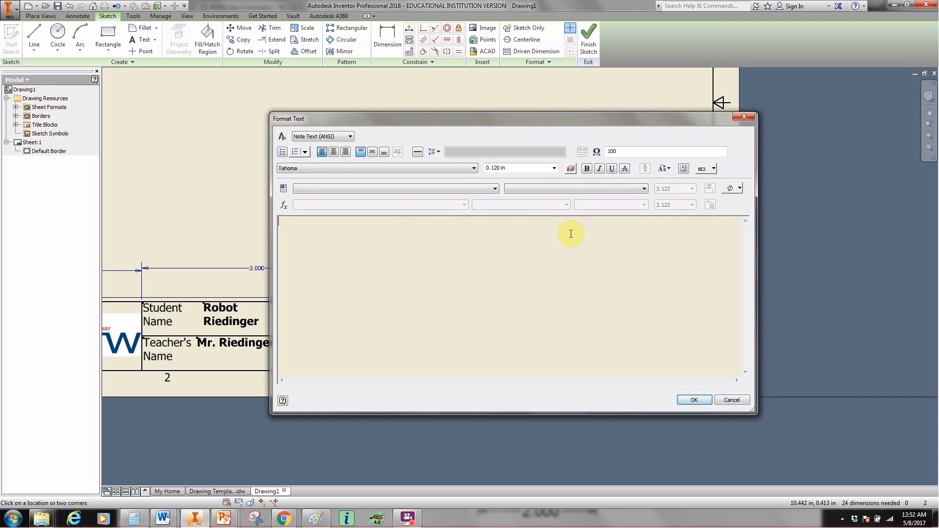
text(2)
drag(289, 226, 268, 226)
click(588, 168)
click(693, 399)
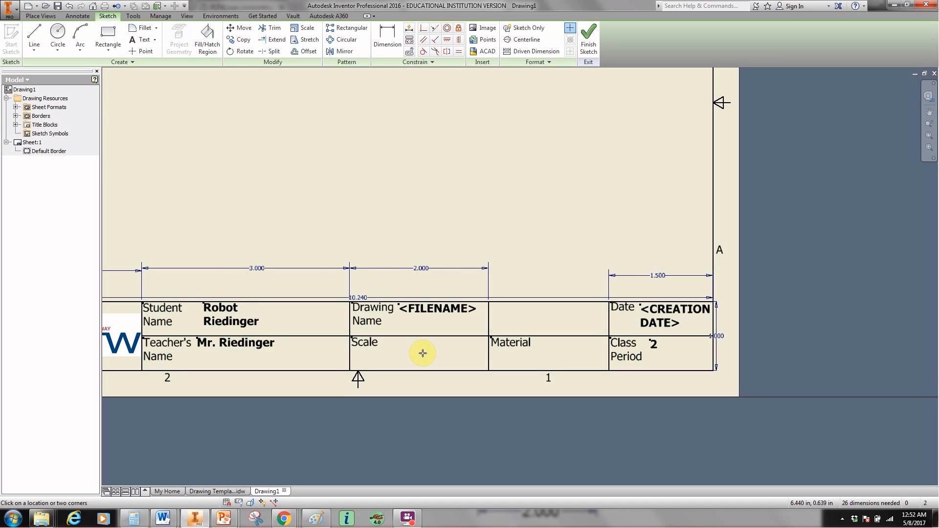
- Add a prompted entry reading "<Enter Scale for Field>" beside the "Scale" label and end the Text command
click(383, 338)
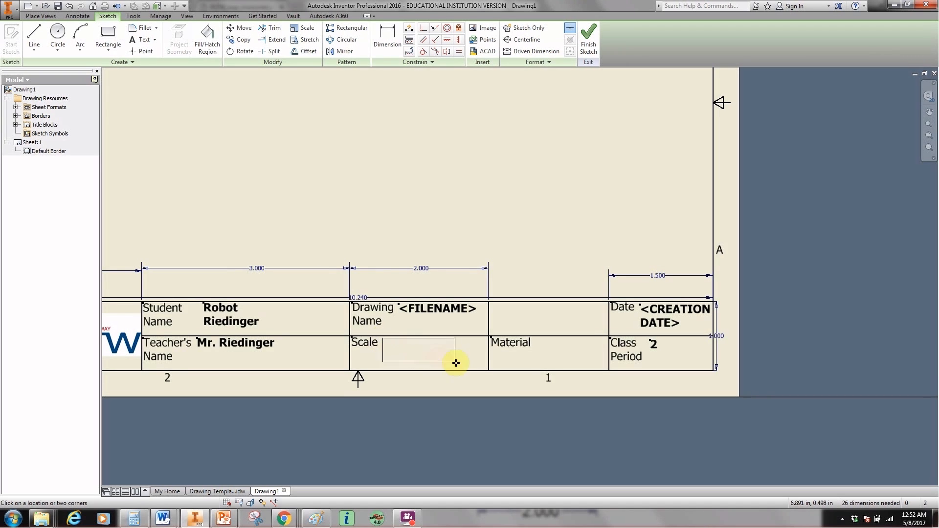
click(481, 368)
click(395, 189)
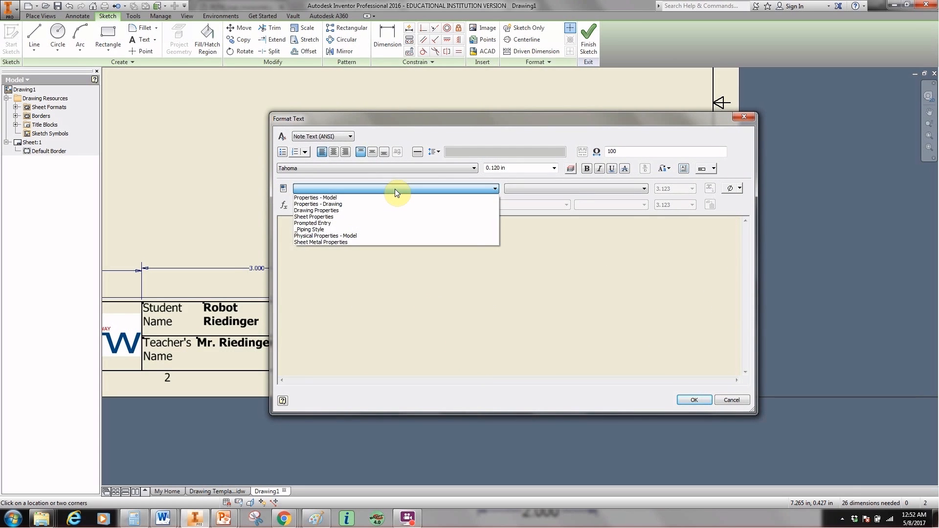
click(383, 223)
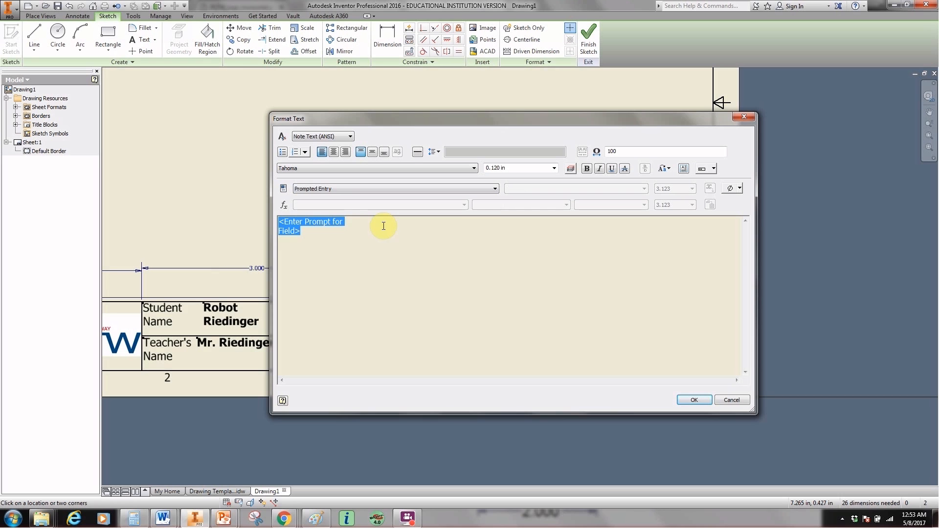
click(305, 222)
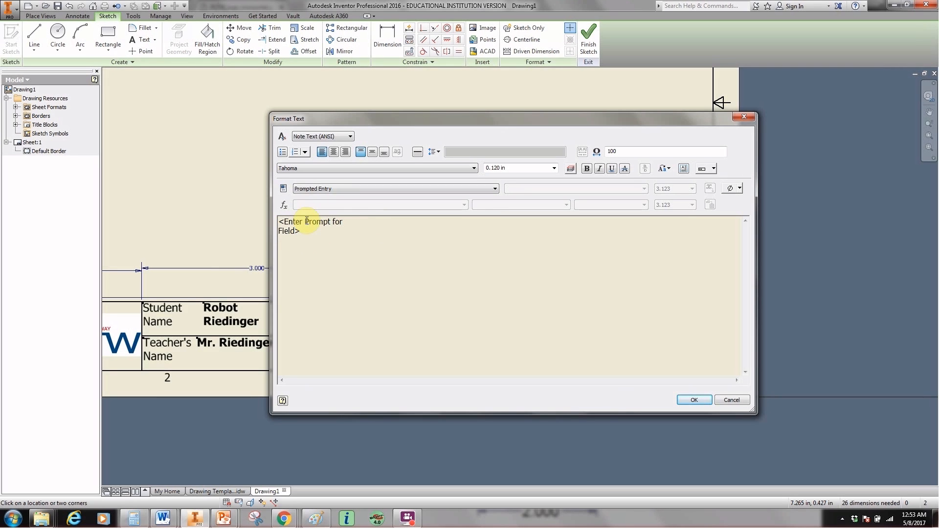
drag(306, 221, 331, 221)
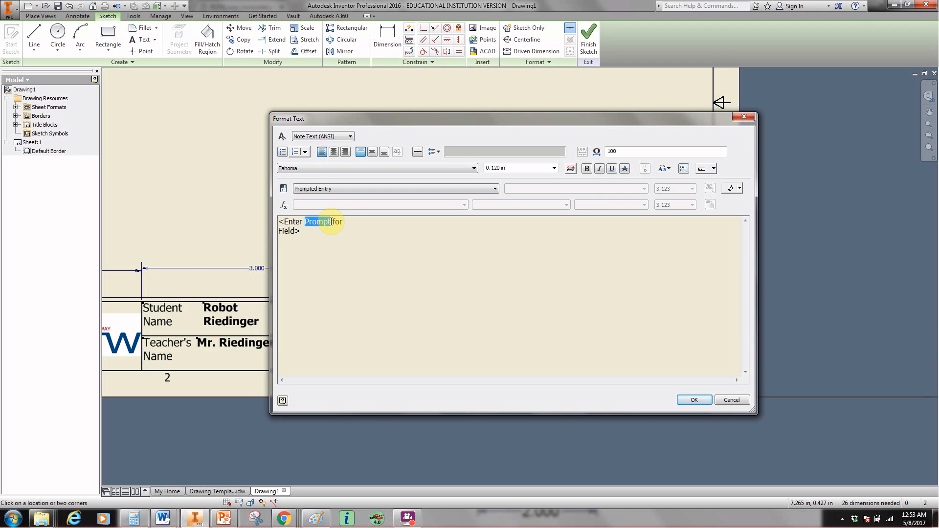
text(Scale)
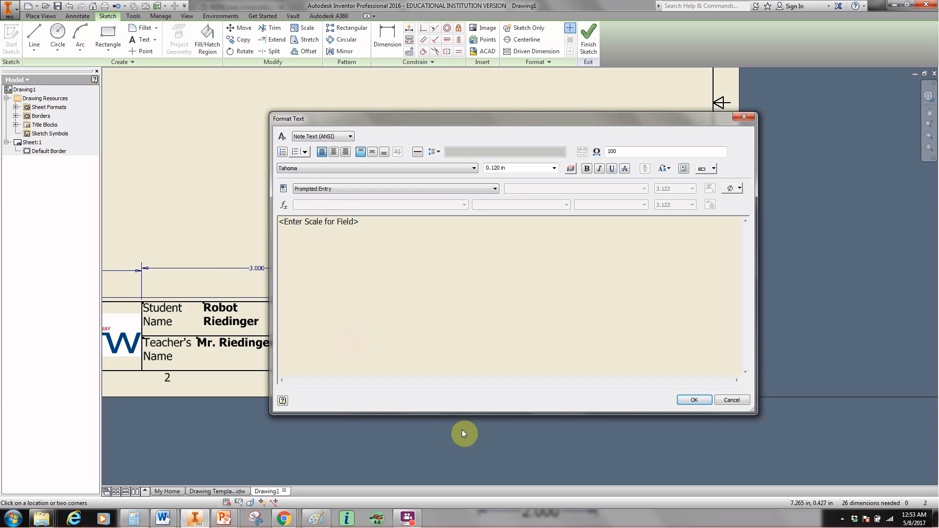
click(686, 400)
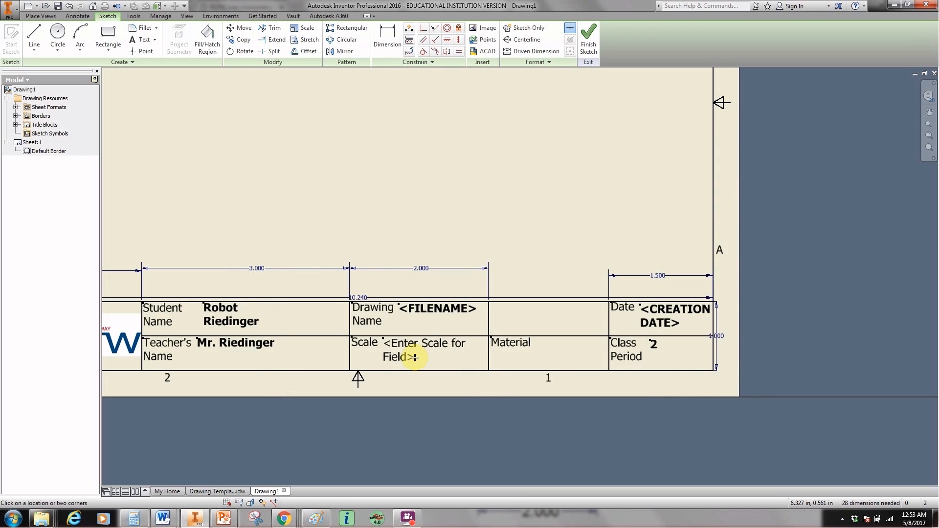
right_click(479, 419)
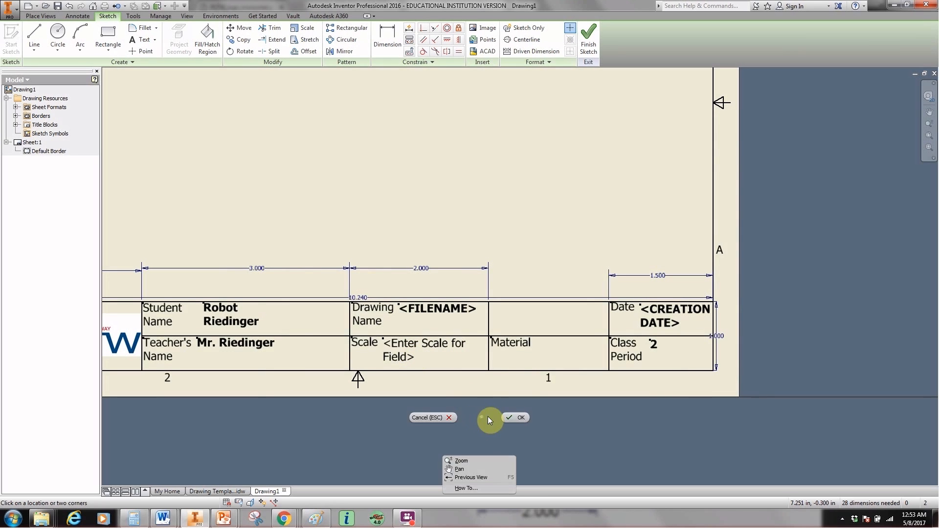
click(513, 419)
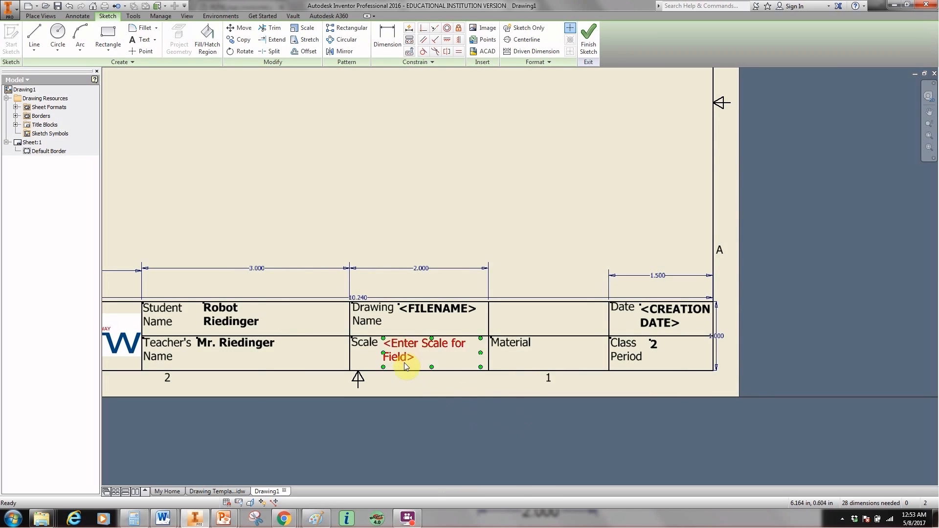
- Make the prompted entry text beside the "Scale" label bold
double_click(443, 345)
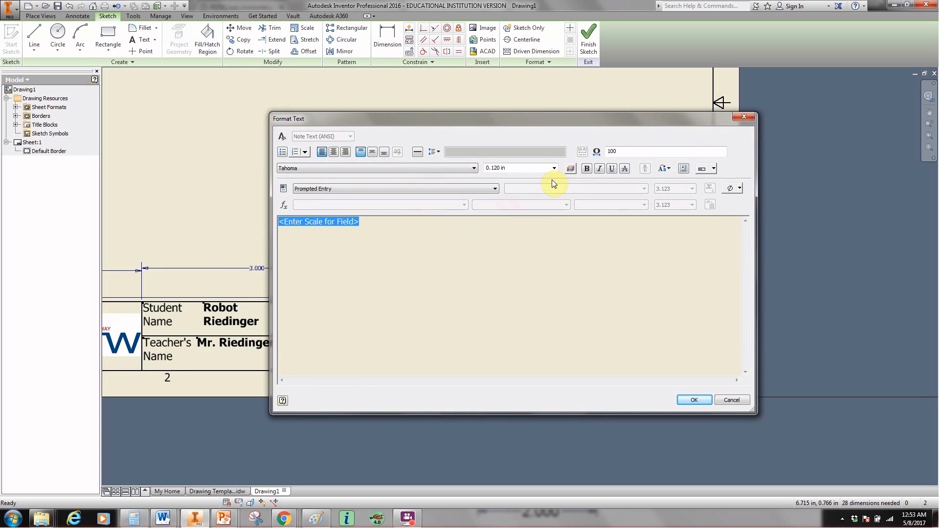
click(586, 169)
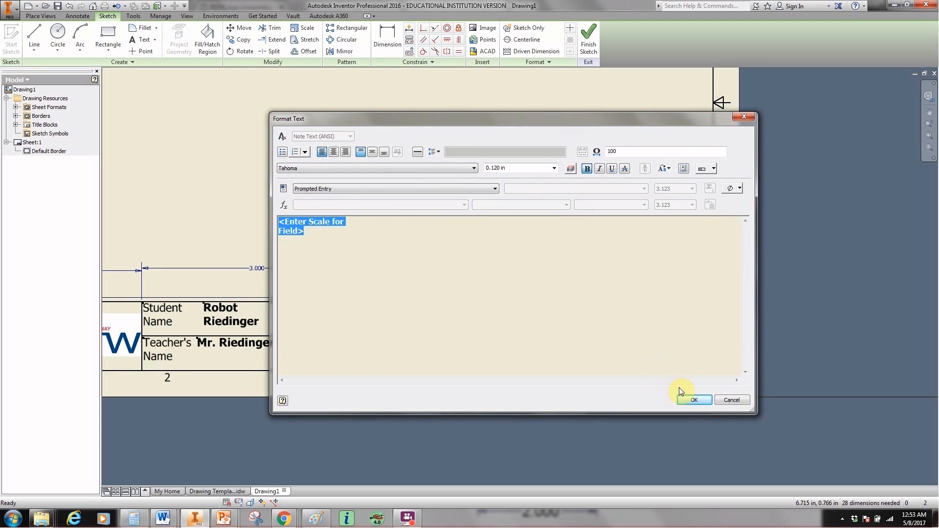
click(698, 399)
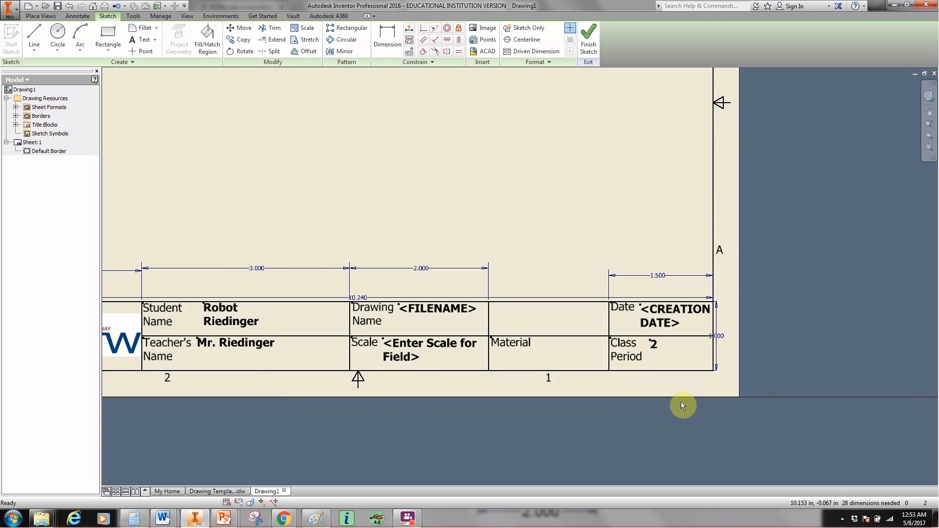
- Add a bold prompted entry reading "<Enter Material for Field>" in the space beside the "Material" label
click(144, 44)
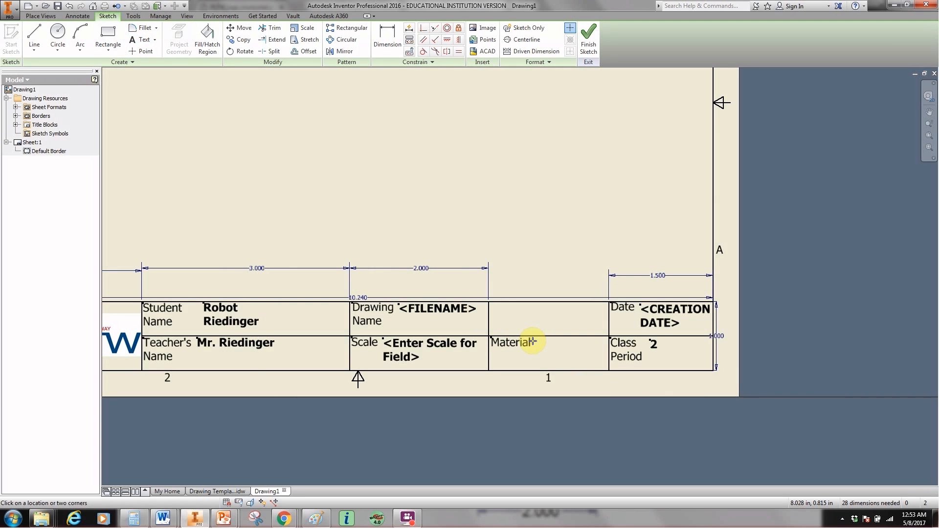
drag(533, 340, 604, 367)
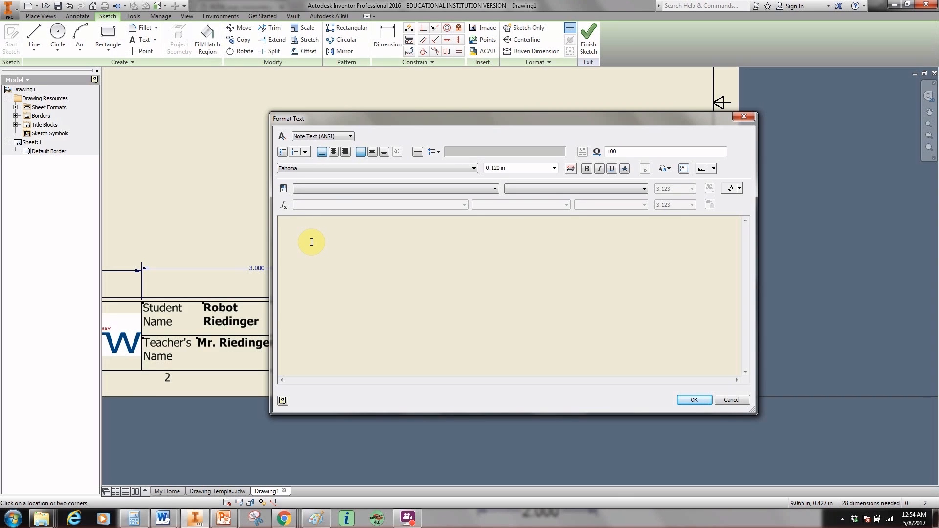
click(328, 190)
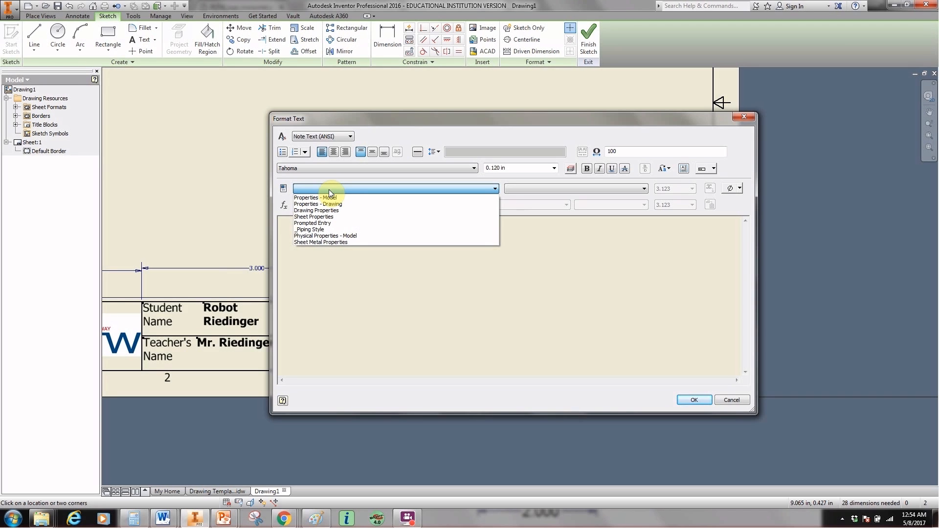
click(330, 223)
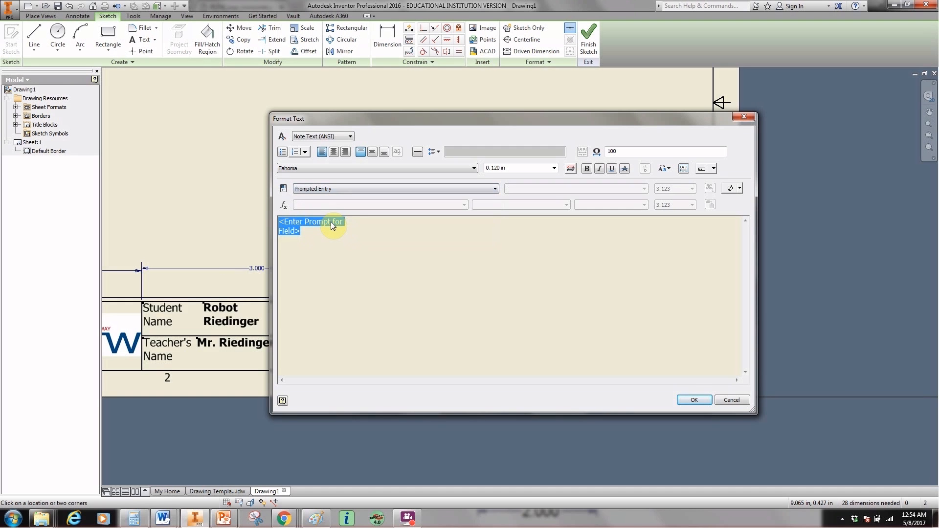
click(306, 223)
drag(305, 223, 330, 227)
text(Material)
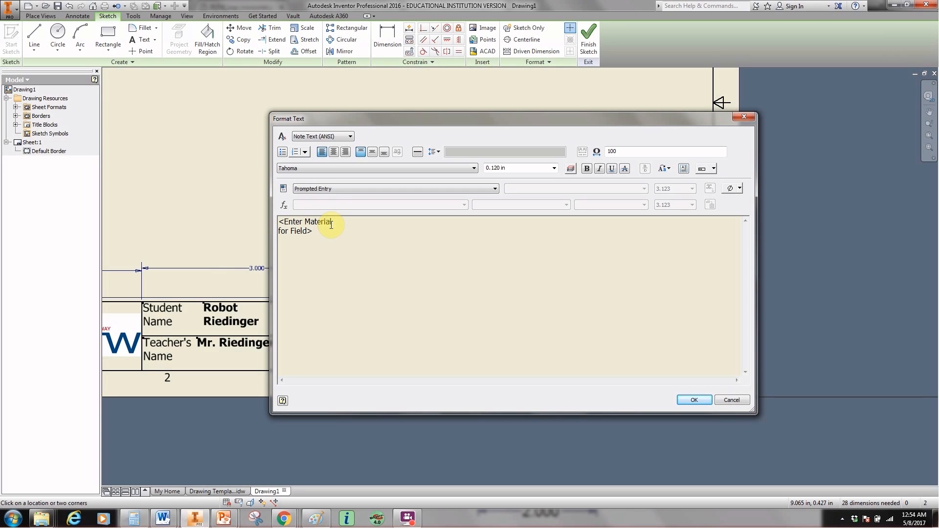
drag(314, 232, 274, 224)
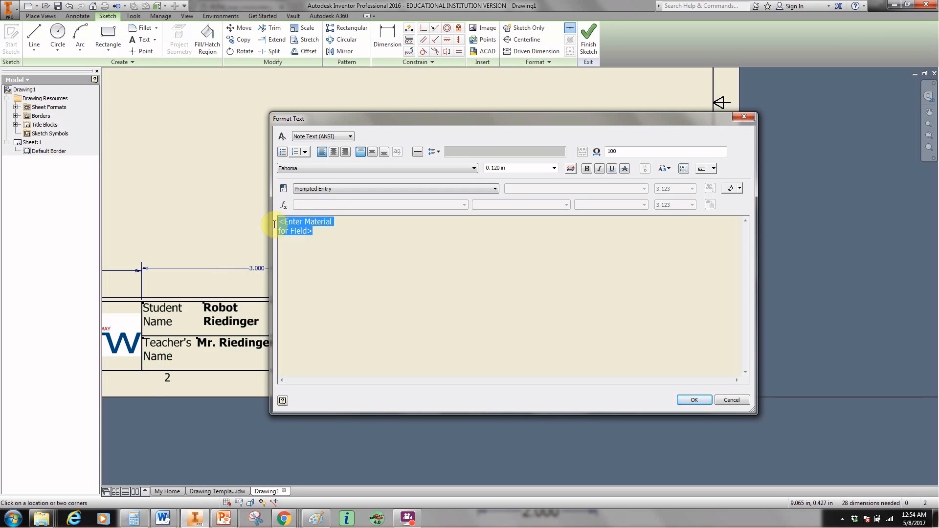
click(587, 171)
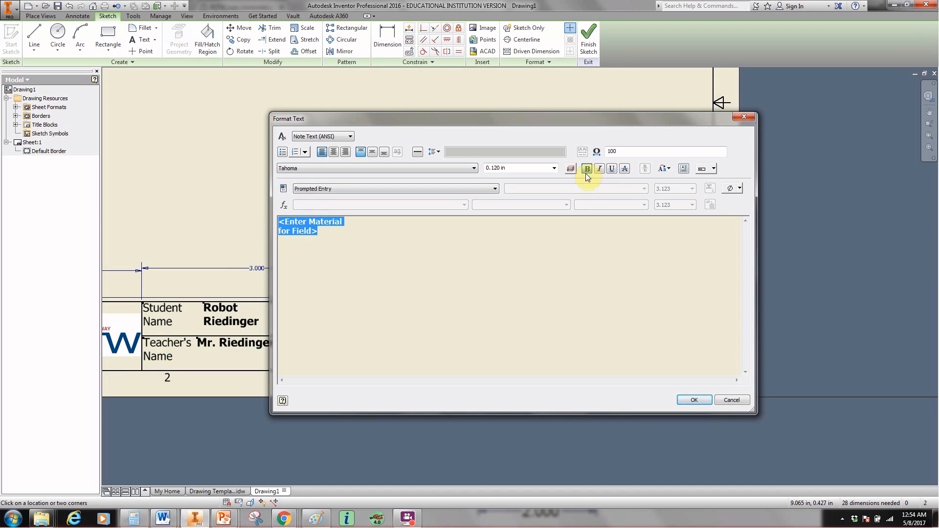
click(695, 400)
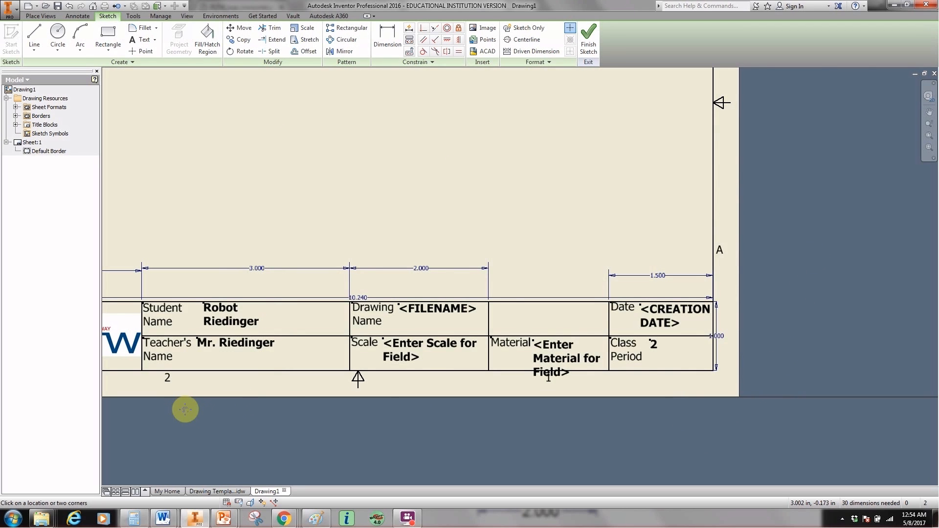
- Finish the title block sketch and save it under the name "PLTW Title Block"
middle_drag(186, 409, 354, 394)
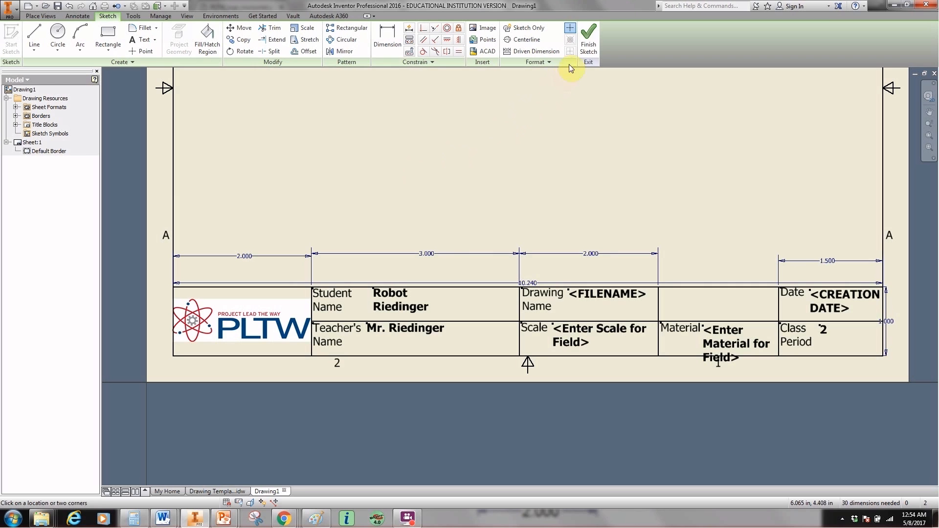
click(584, 34)
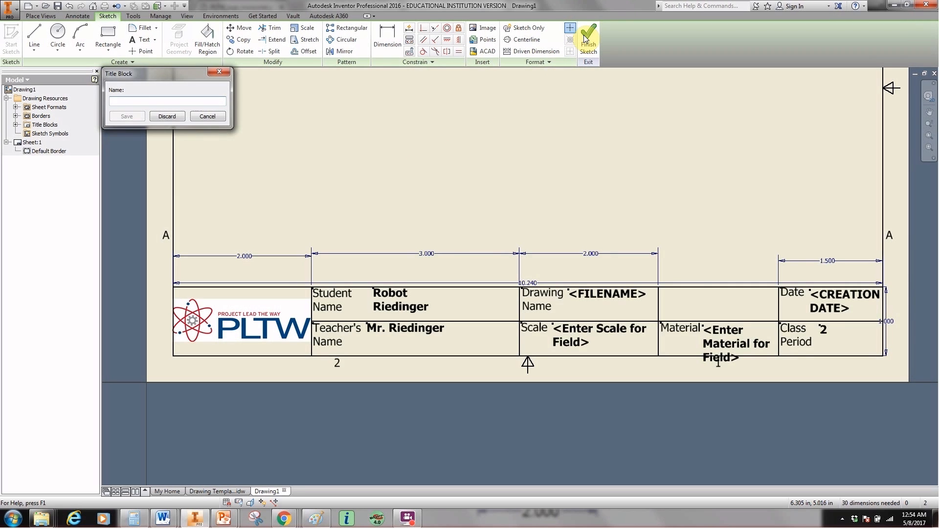
text(PLTW Title Block)
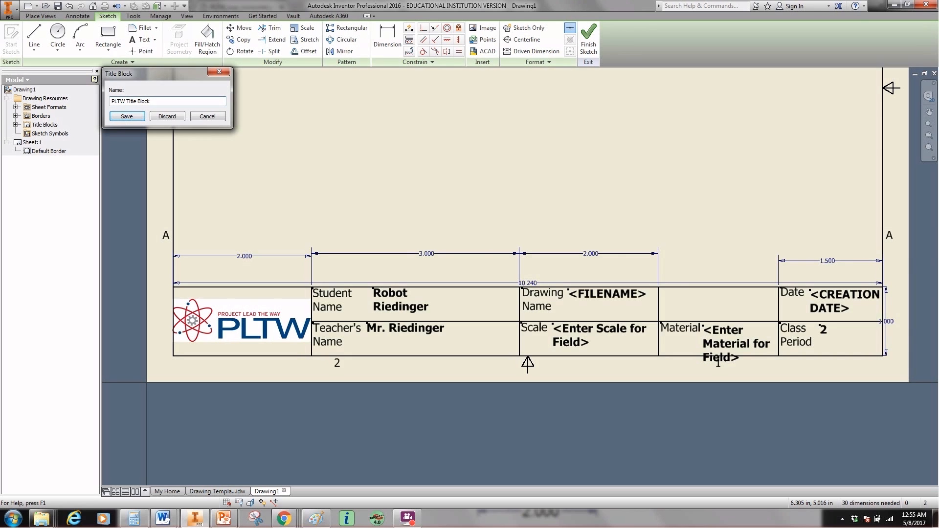
click(127, 116)
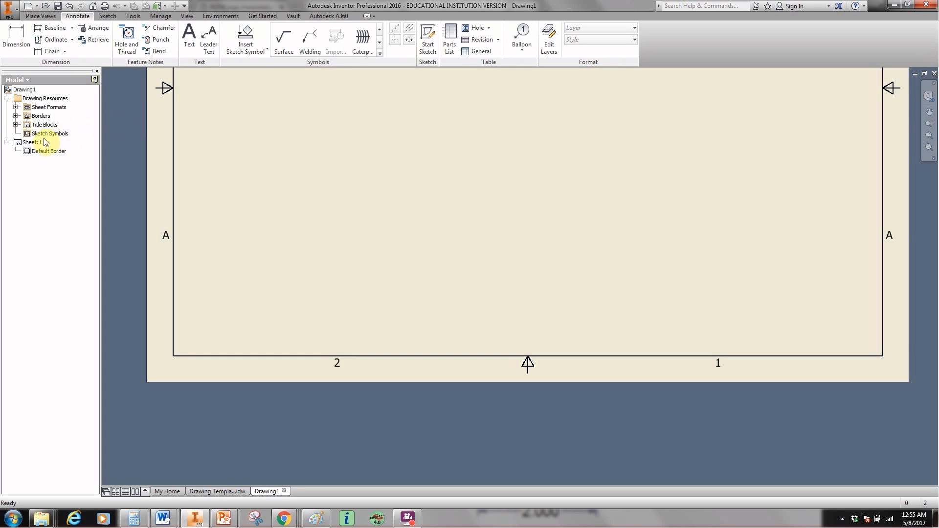
- Insert the PLTW Title Block into the sheet, leaving the scale and material prompted entries blank
click(16, 125)
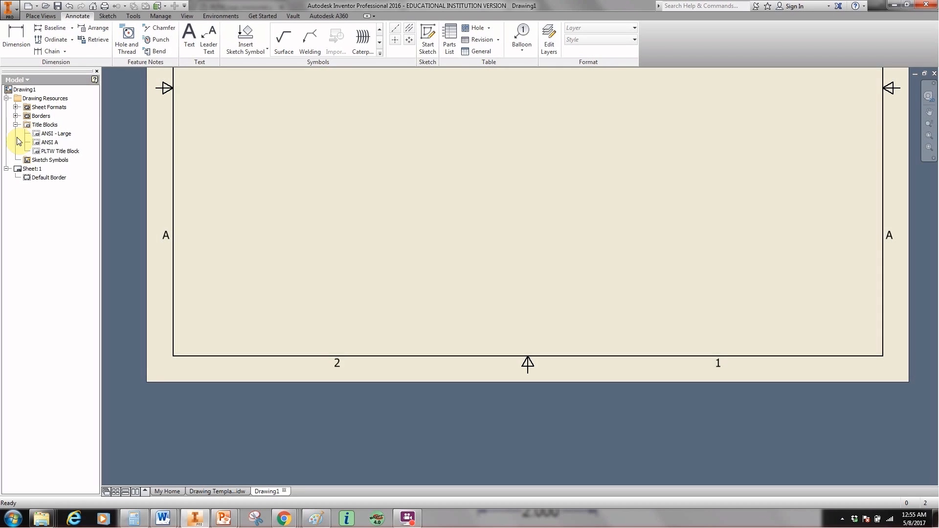
right_click(59, 153)
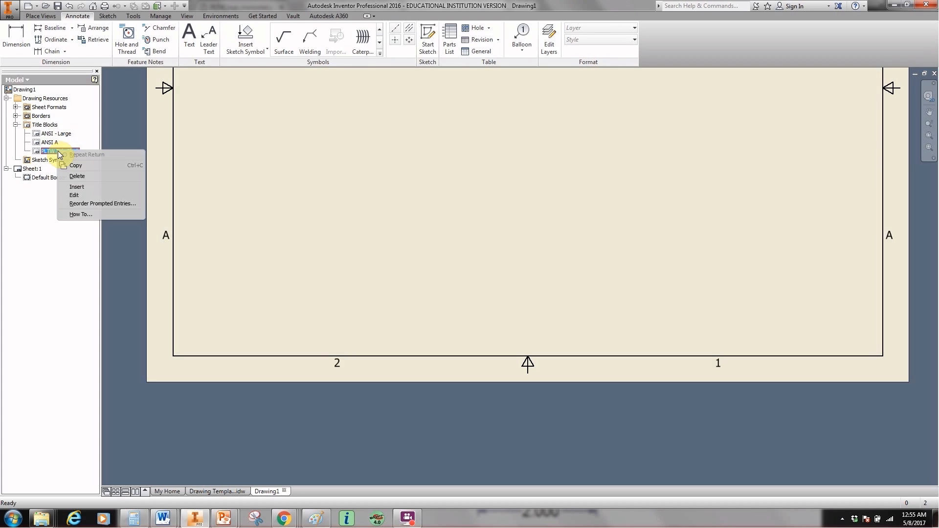
click(69, 187)
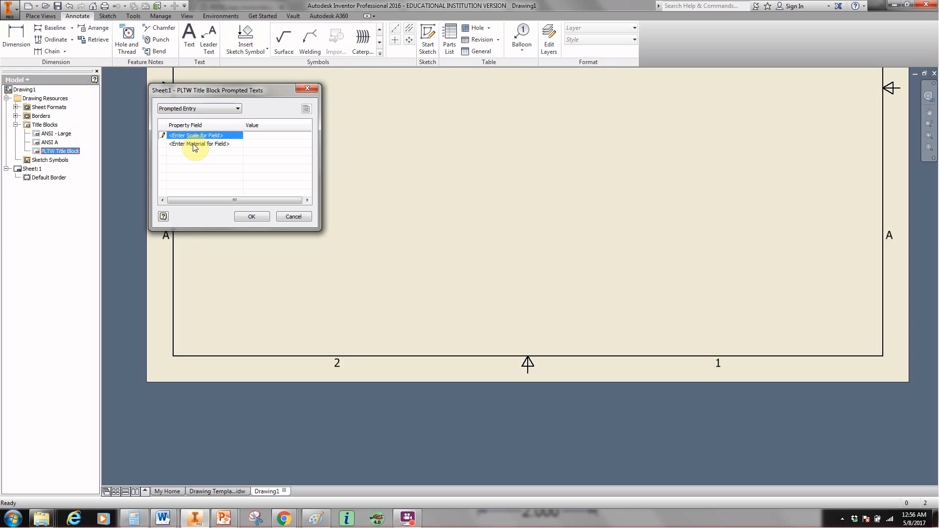
click(249, 219)
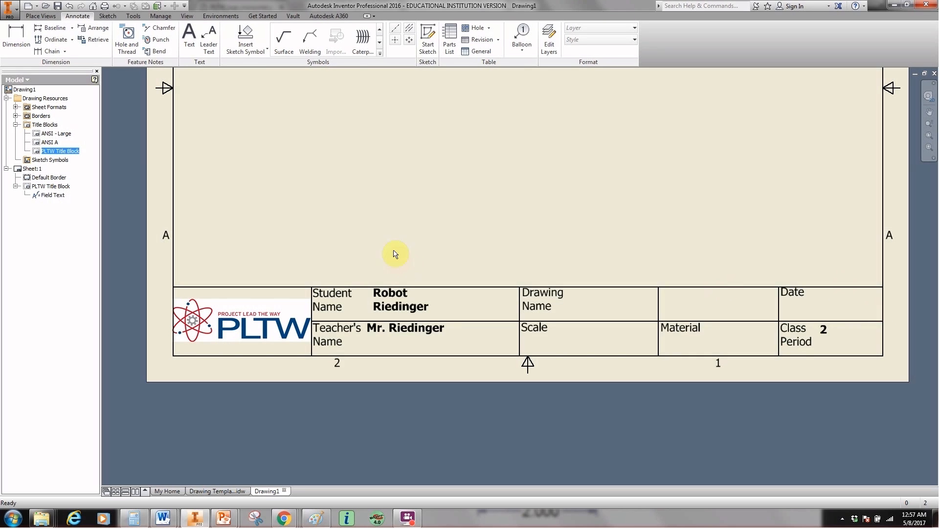
- Save the drawing as "PLTW Drawing Template" in the Autodesk Projects folder
scroll(403, 195, down, 2)
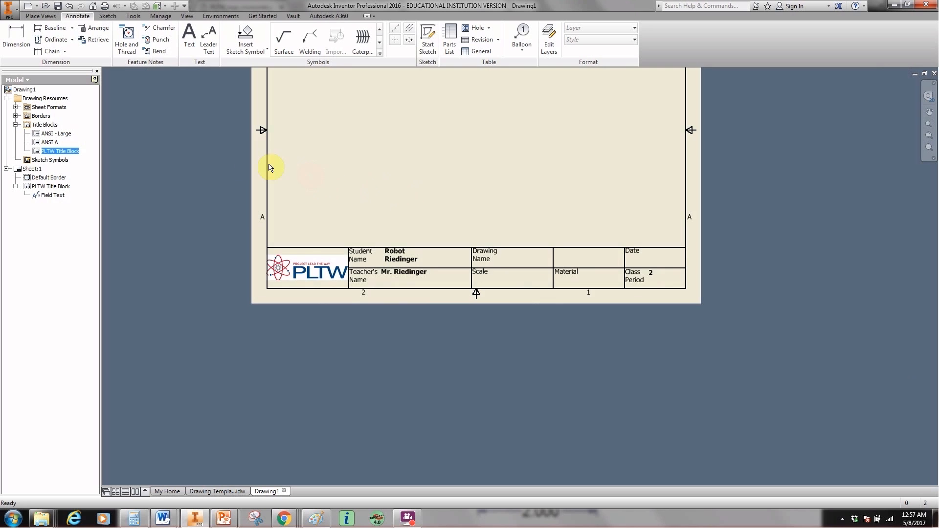
mouse_move(221, 128)
middle_down()
mouse_move(249, 250)
mouse_move(270, 272)
middle_up()
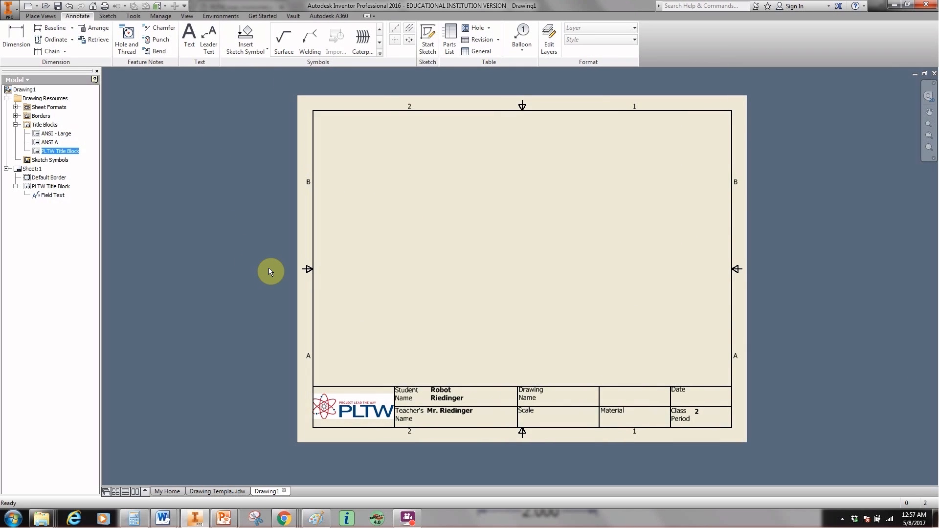
click(57, 6)
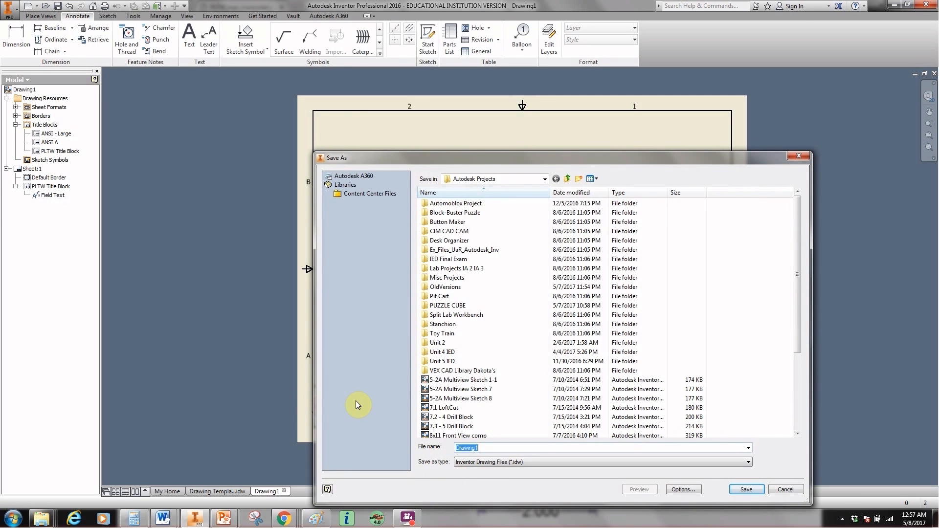
text(PL)
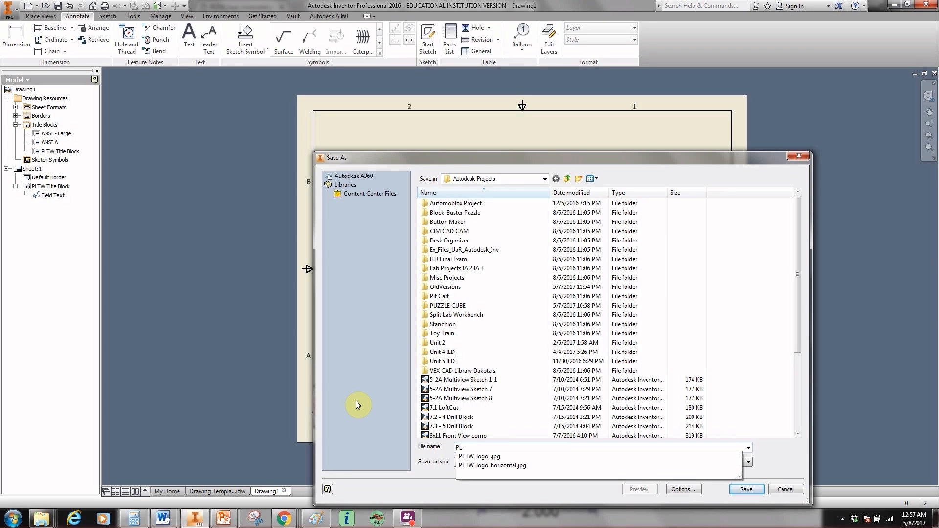
text(TW D)
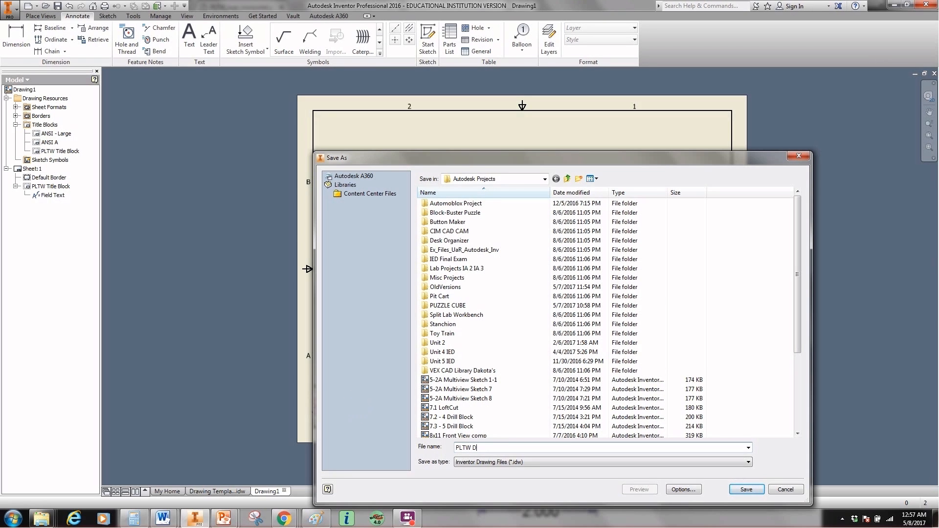
text(rawing Template)
key(Return)
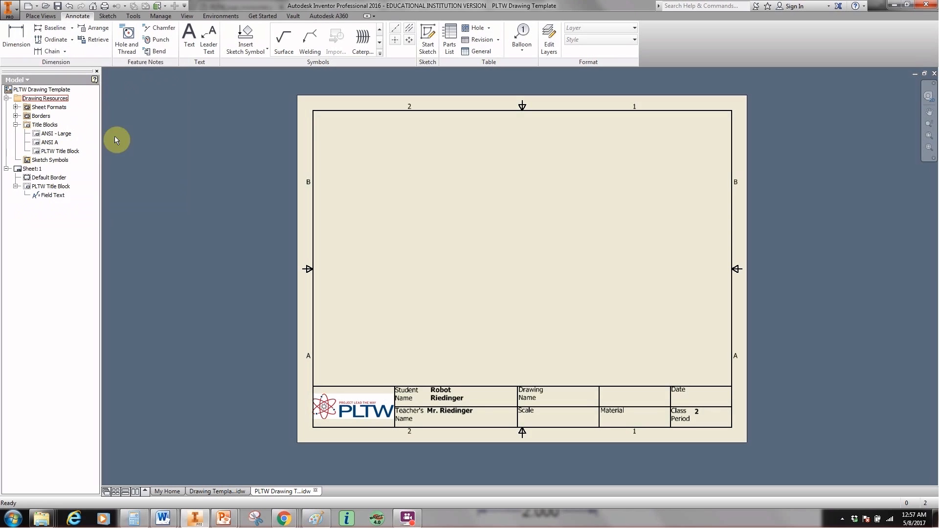
- Start a base view using the Blue part from the PUZZLE CUBE folder
click(40, 17)
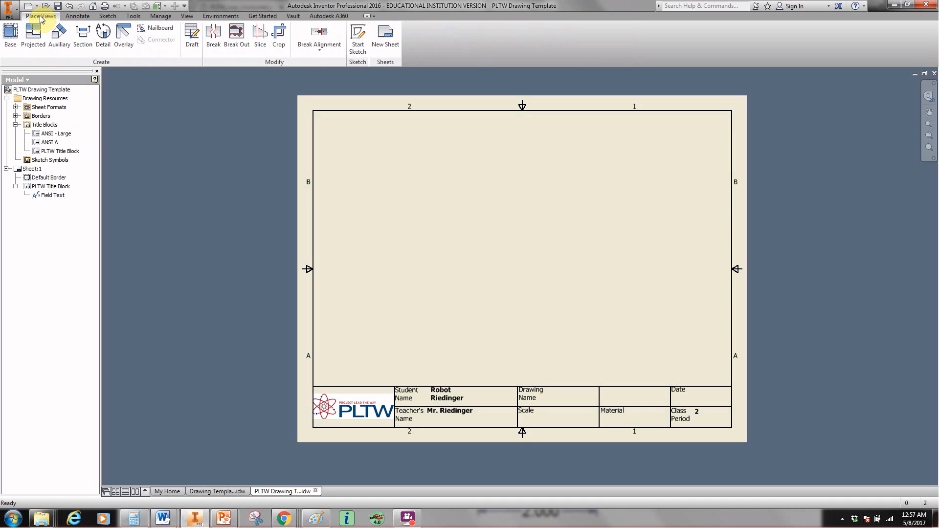
click(10, 37)
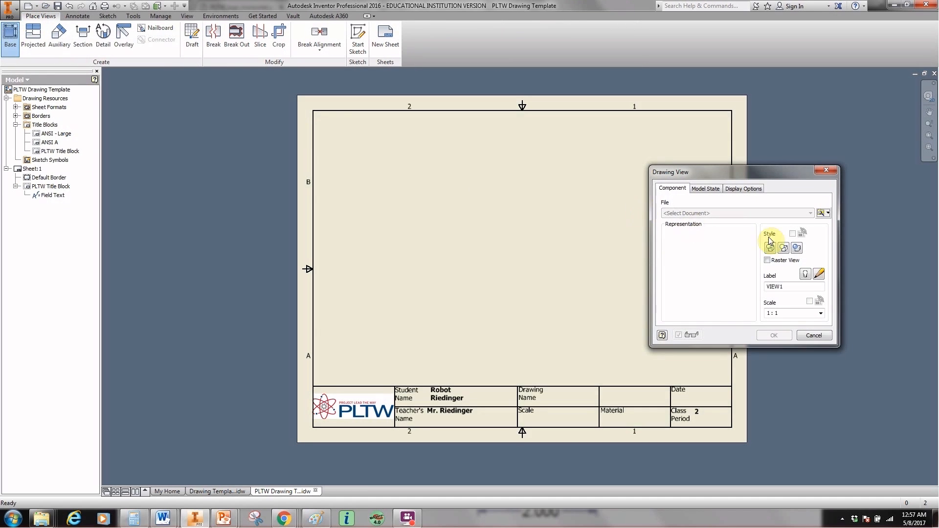
click(823, 214)
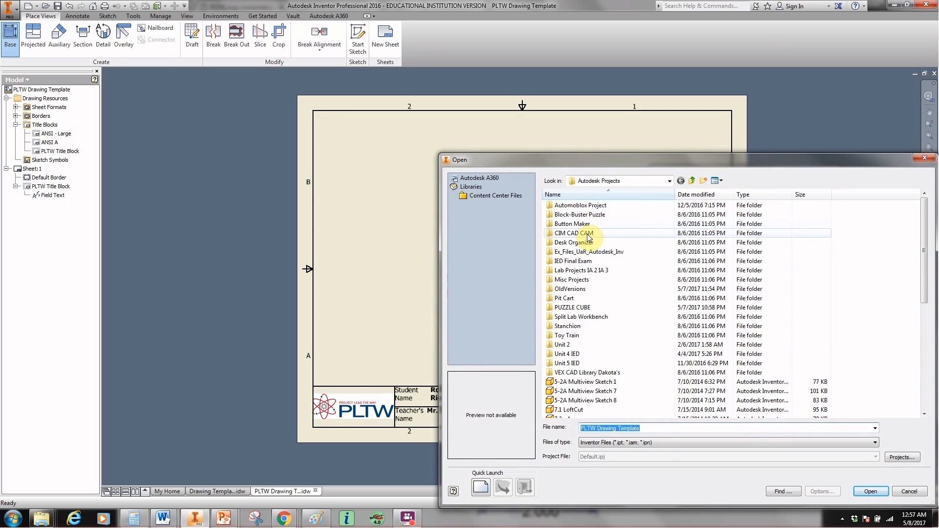
double_click(581, 309)
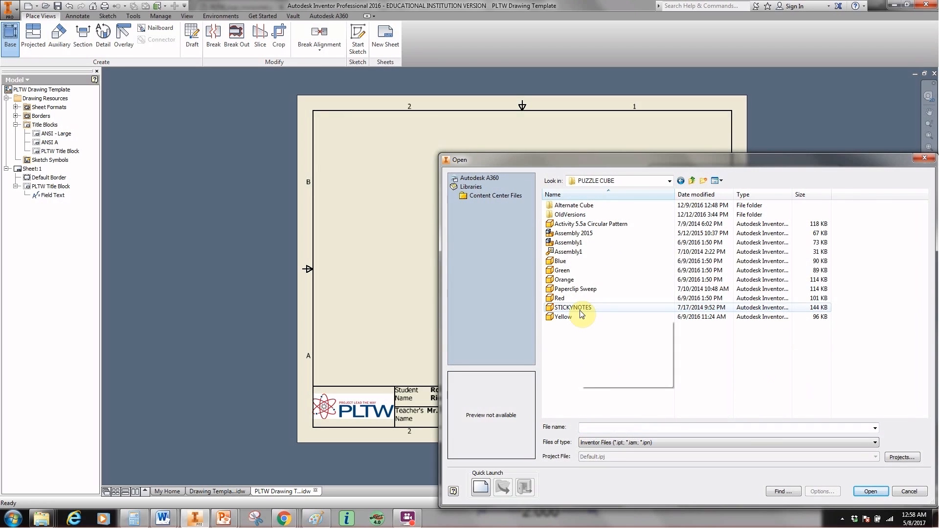
click(562, 263)
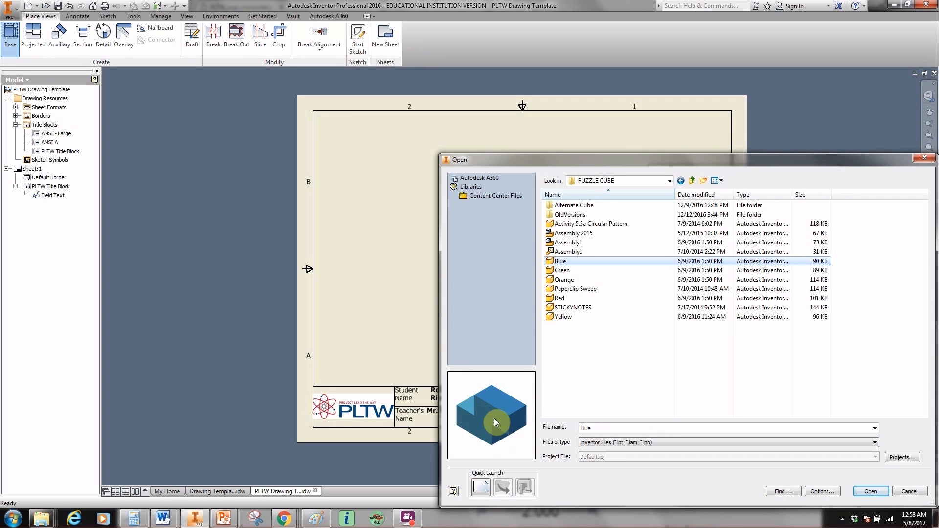
click(871, 492)
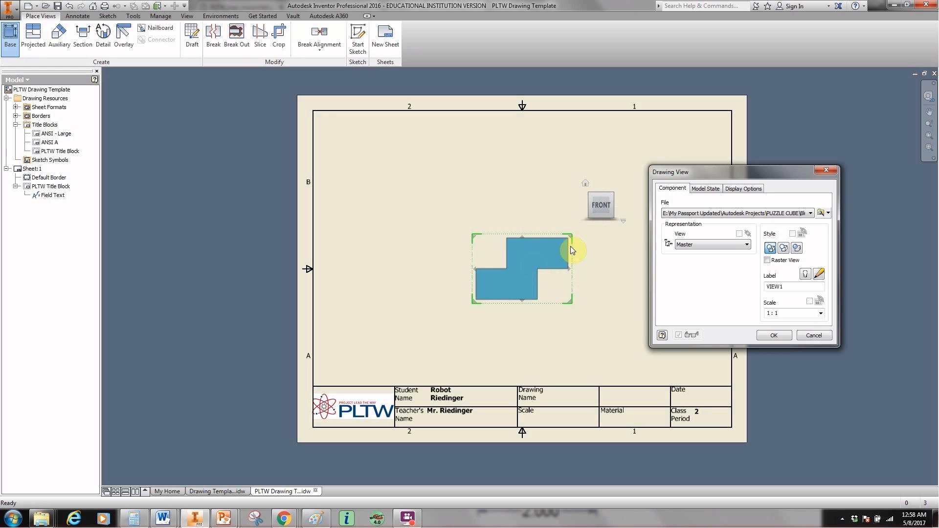
- Try isometric and Back orientations for the base view and return it to the Front orientation
click(612, 196)
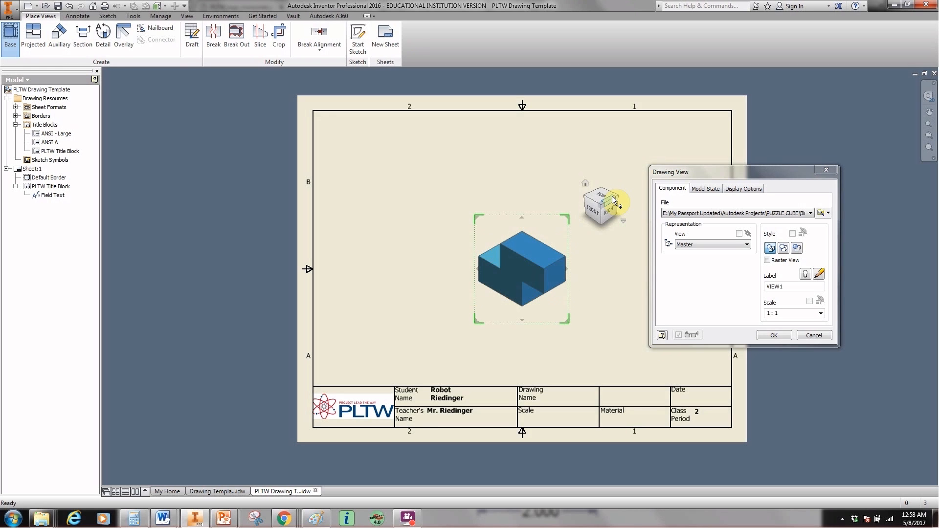
click(618, 196)
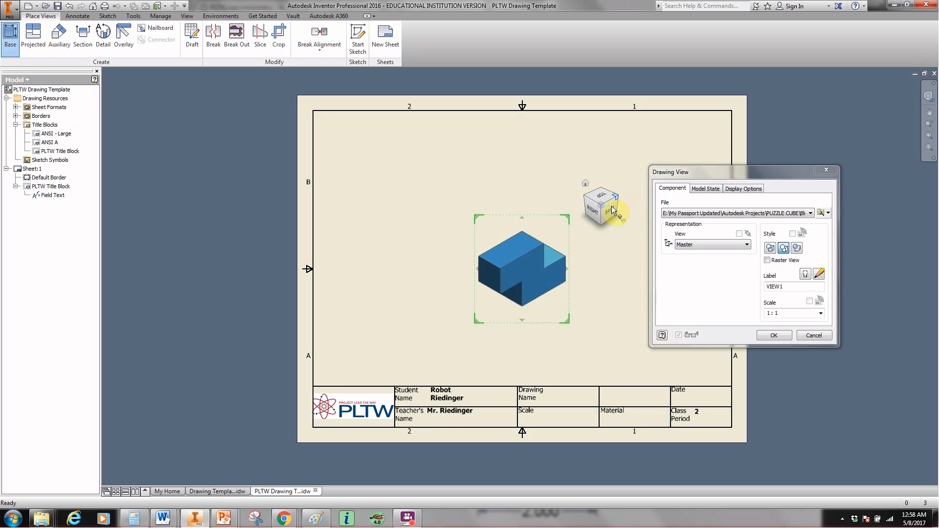
click(609, 211)
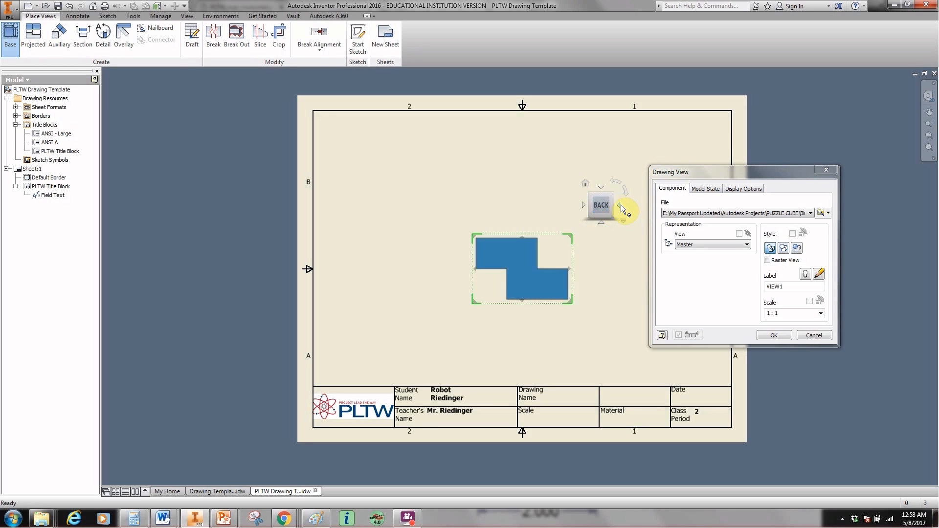
click(621, 204)
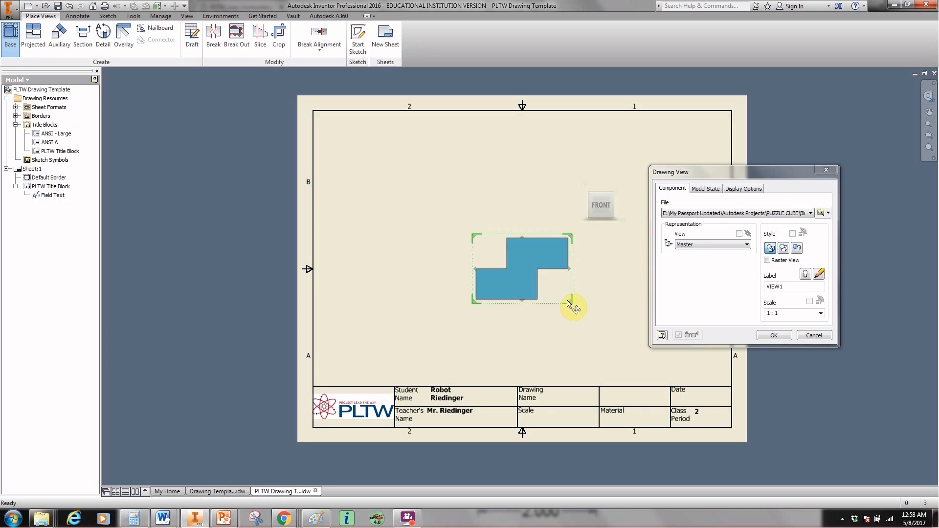
- Move the front view to the sheet's lower left and place projected top, right-side and isometric views around it
drag(567, 303, 464, 351)
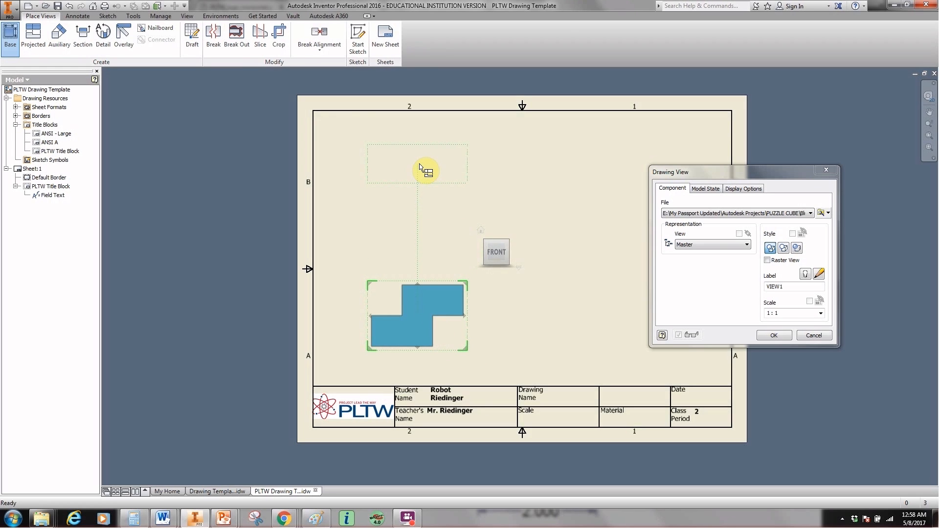
click(419, 167)
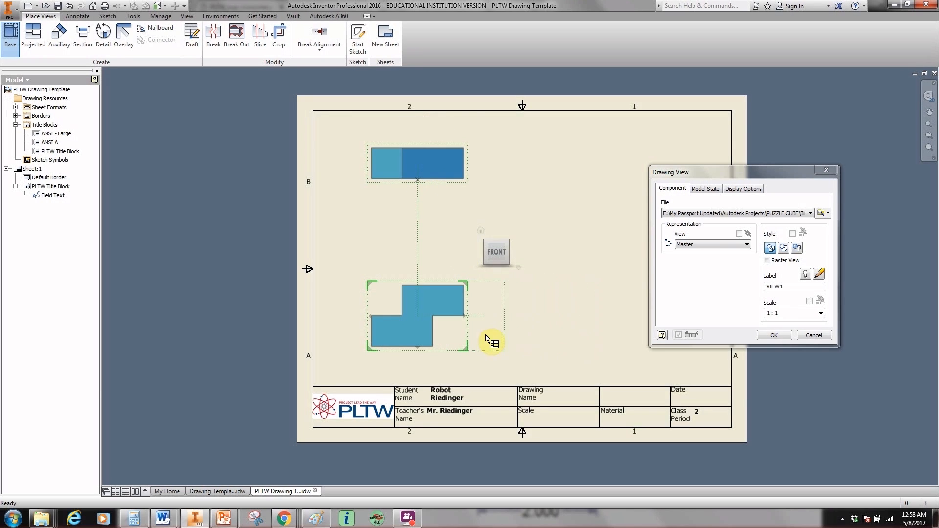
click(617, 338)
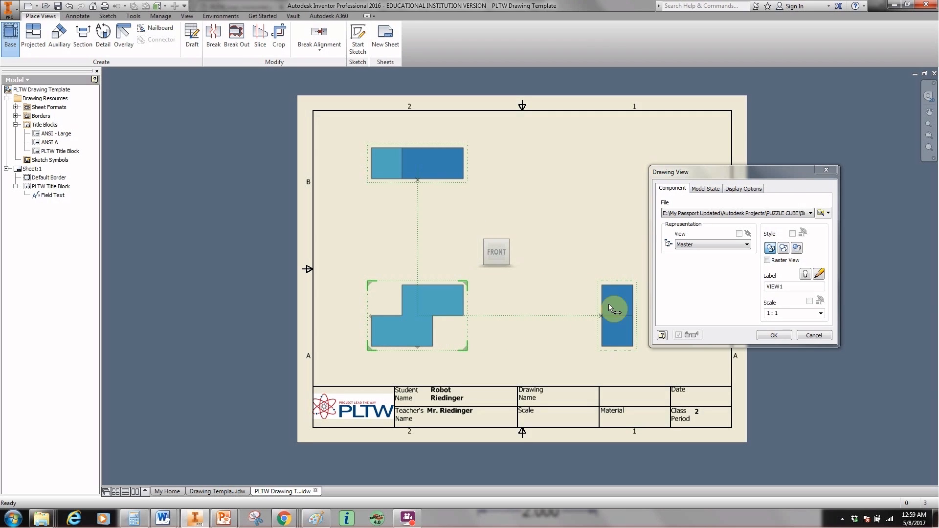
click(617, 188)
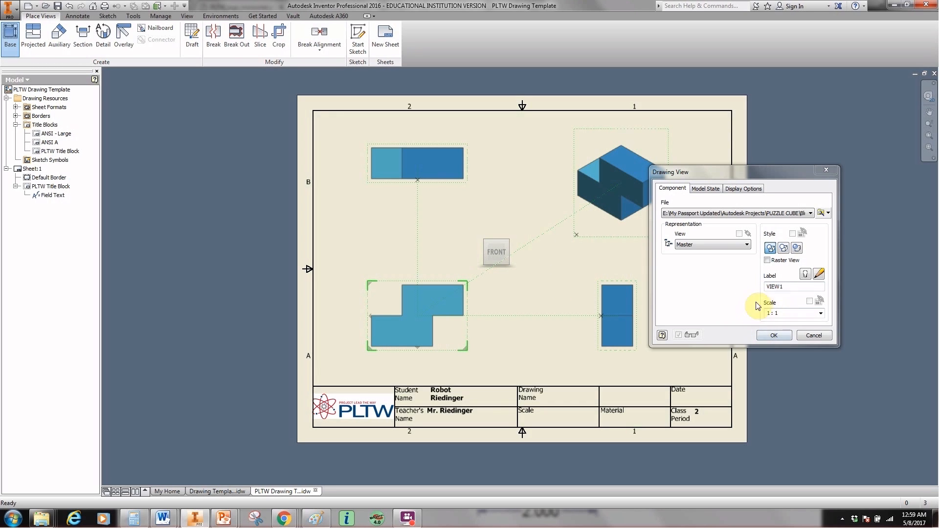
- Try view scales of 1/4 and 4:1 and return the scale to 1:1
click(821, 313)
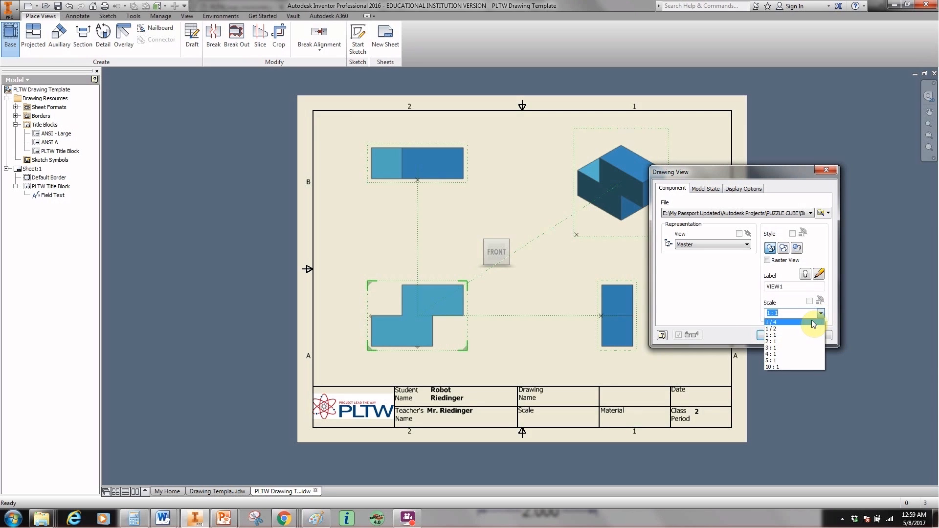
click(808, 322)
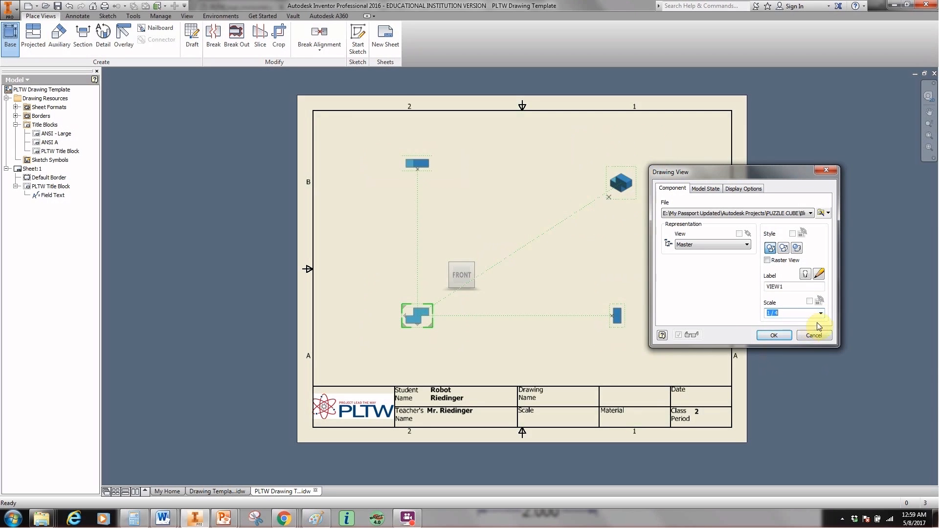
click(821, 314)
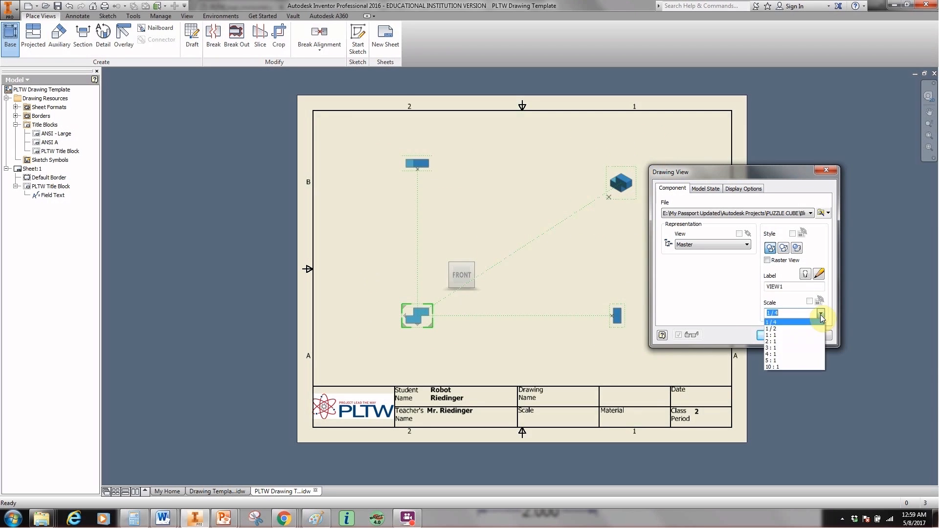
click(791, 355)
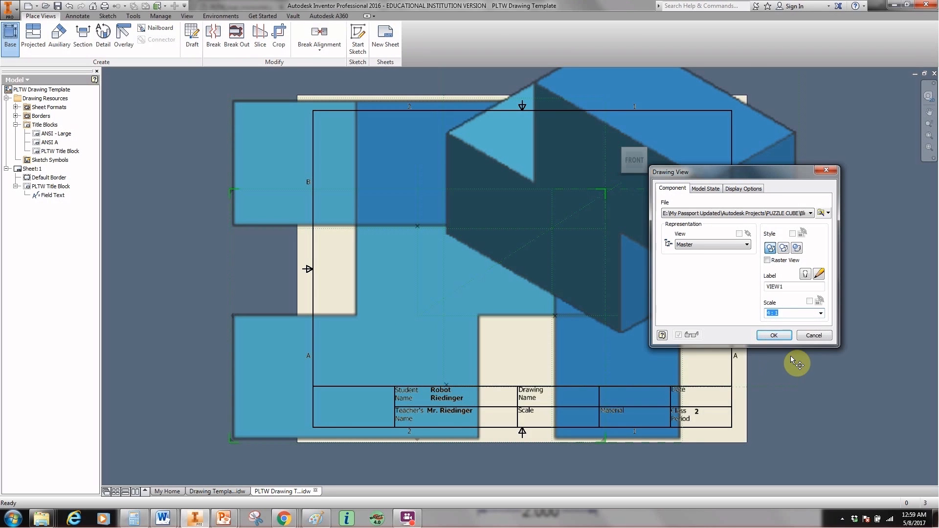
click(821, 315)
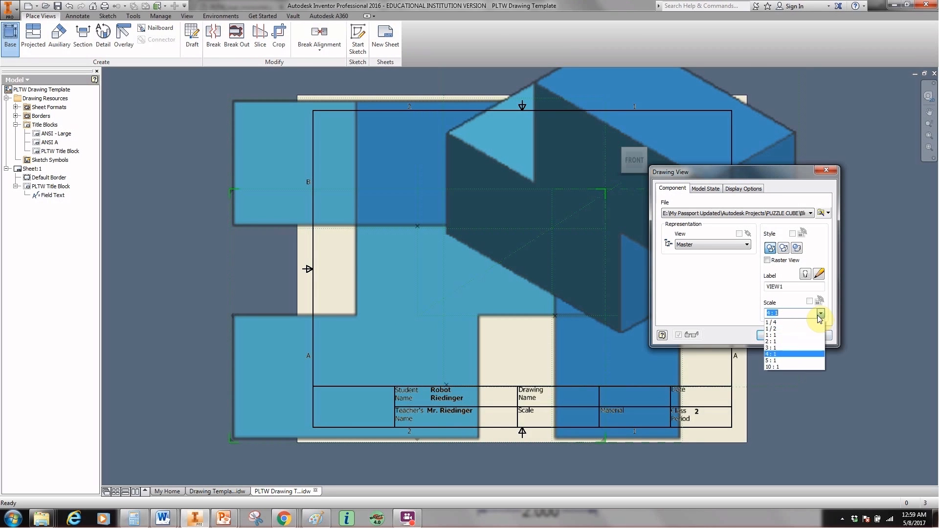
click(797, 334)
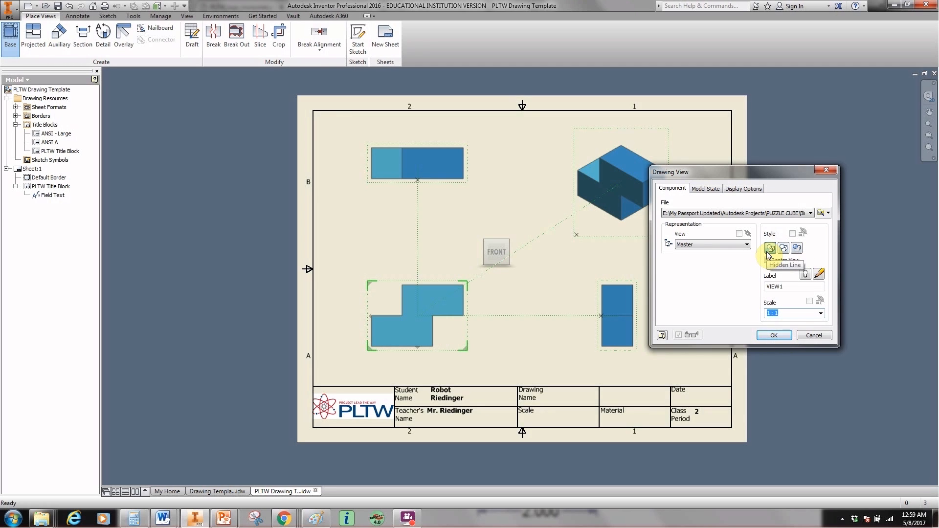
- Set the base view's style to unshaded with hidden lines shown and create the base and projected views
click(797, 250)
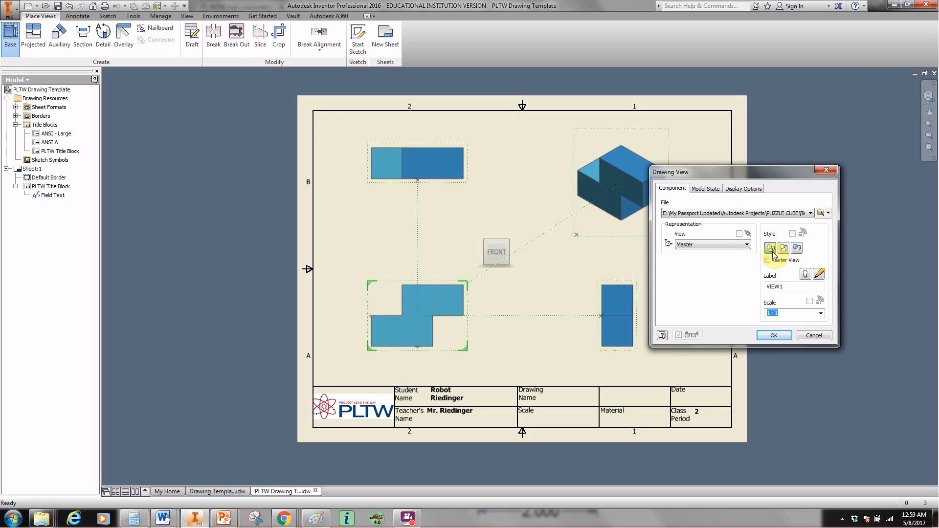
click(771, 249)
click(775, 336)
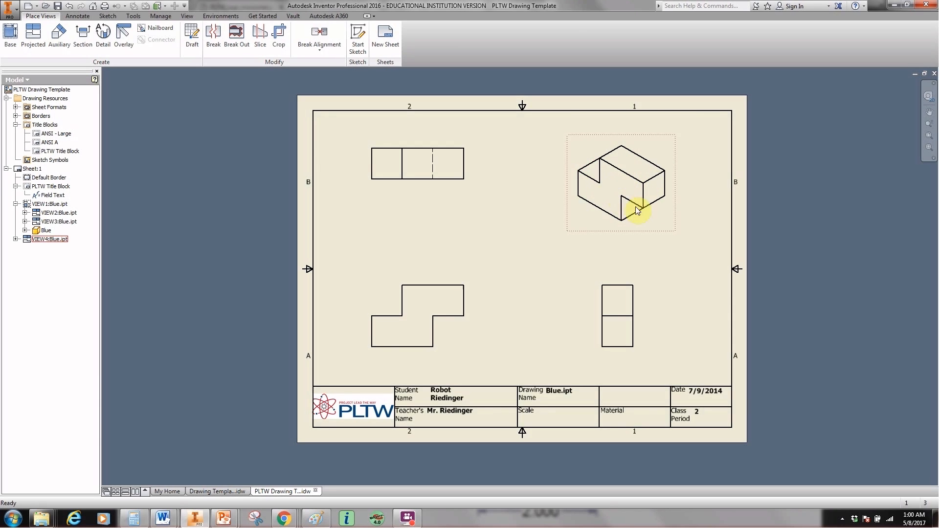
- Set the isometric view's style to Hidden Line Removed with shading
click(675, 215)
double_click(675, 217)
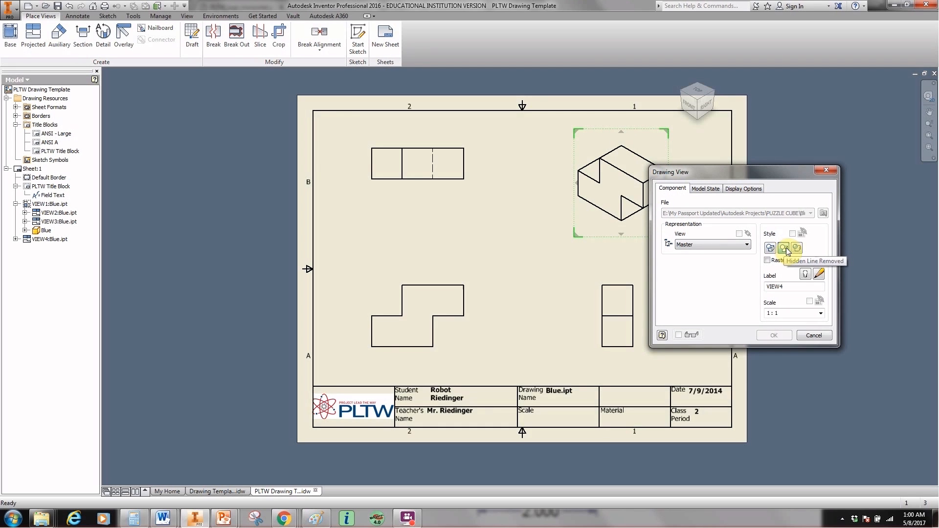
click(784, 249)
click(796, 248)
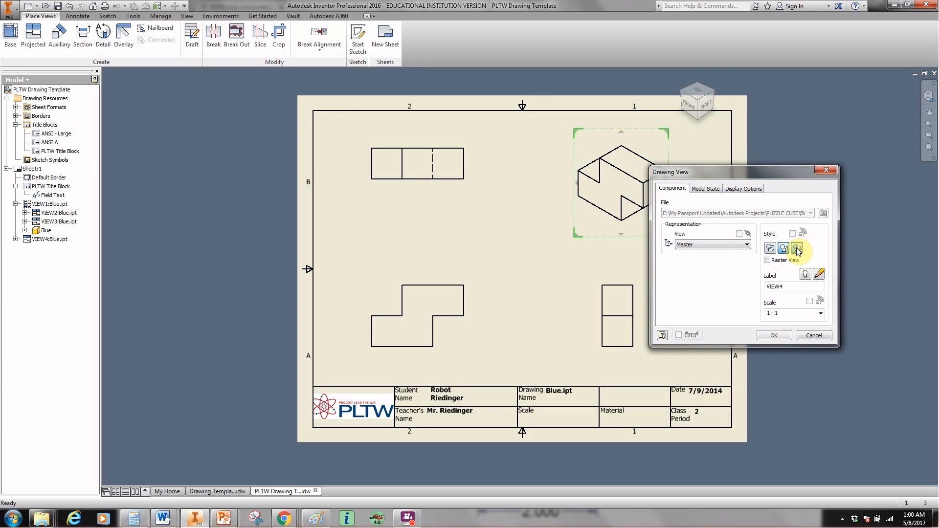
click(774, 335)
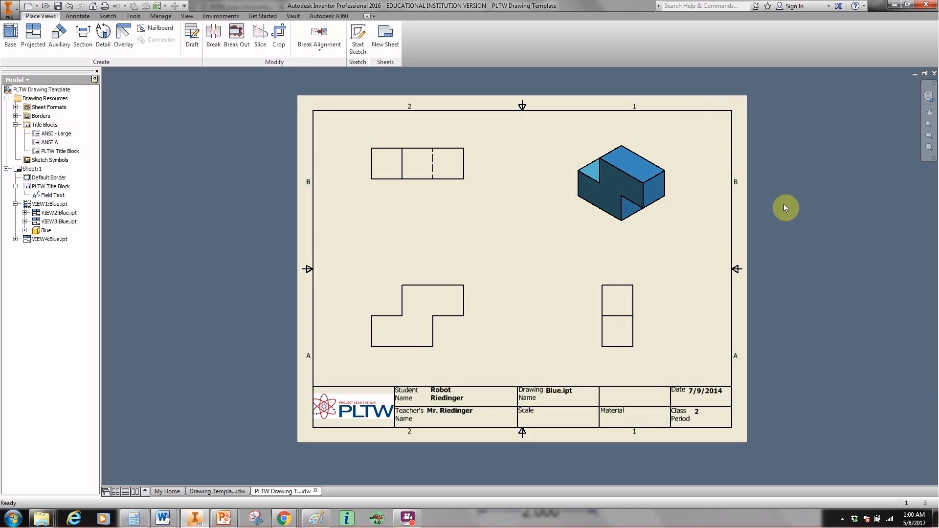
- Dimension the top view from its left edge to the solid inner line, placing the dimension just below the view
click(71, 16)
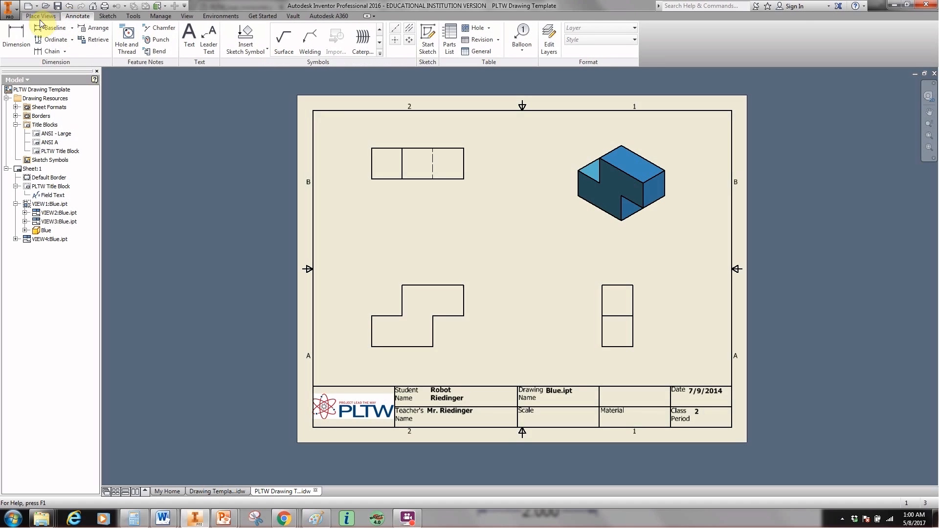
click(17, 35)
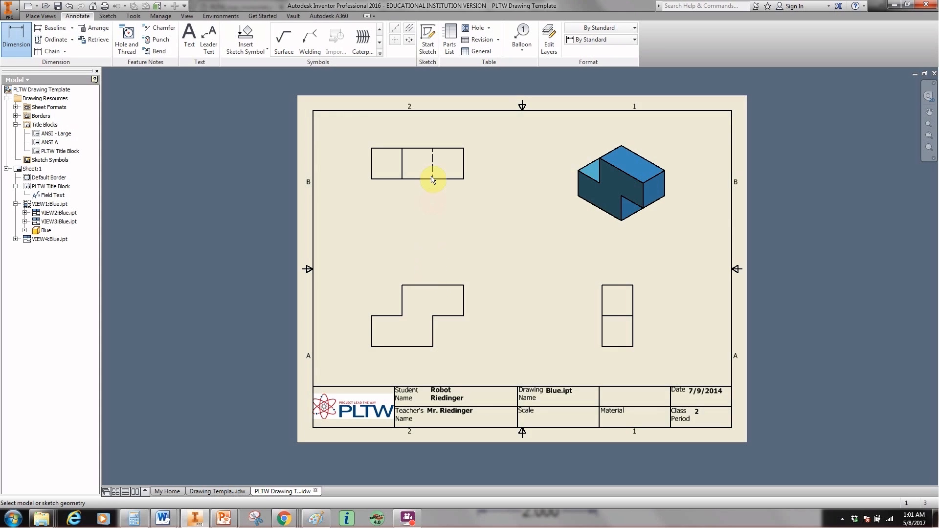
click(372, 174)
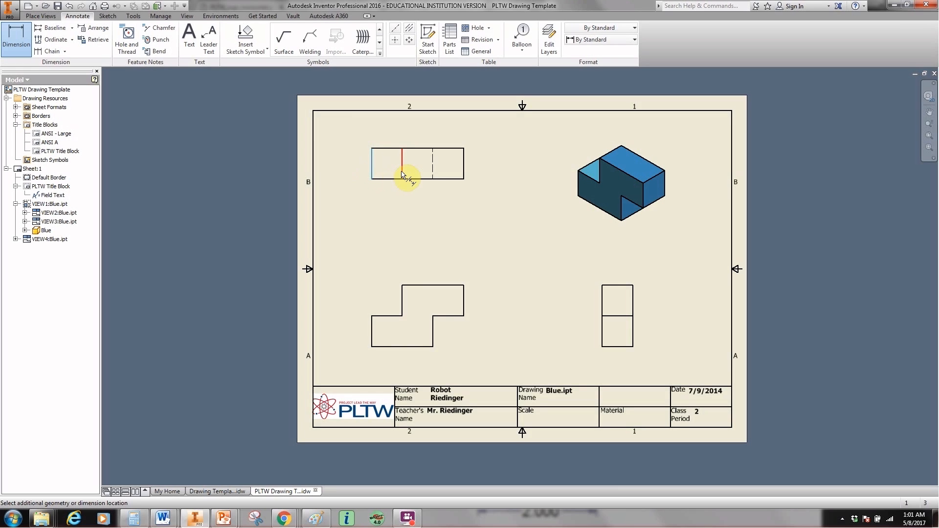
click(398, 174)
click(399, 198)
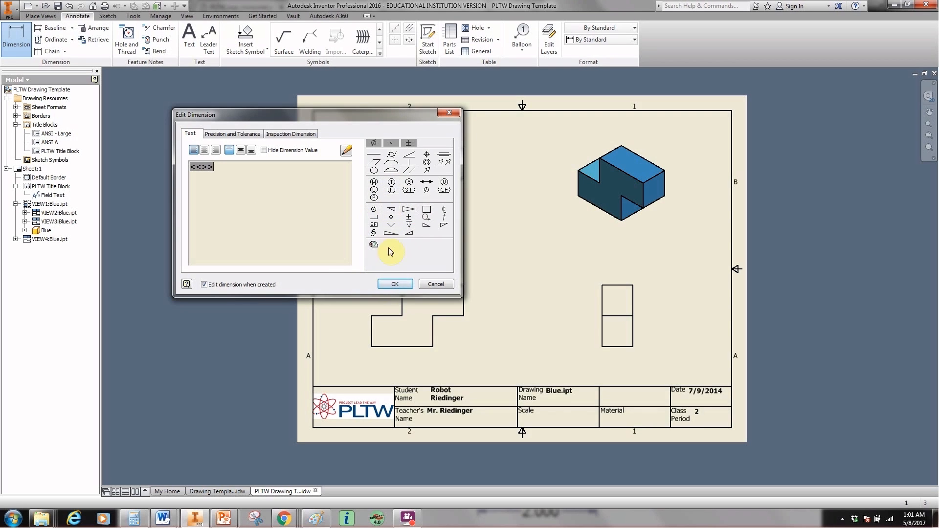
click(394, 286)
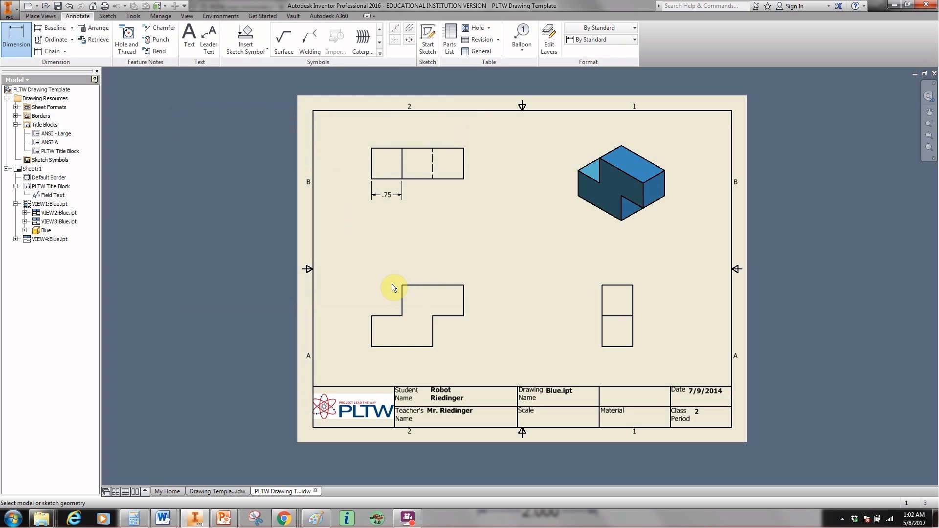
- Dimension the top view from its left edge to the dashed hidden line, placing it below the first dimension
click(372, 163)
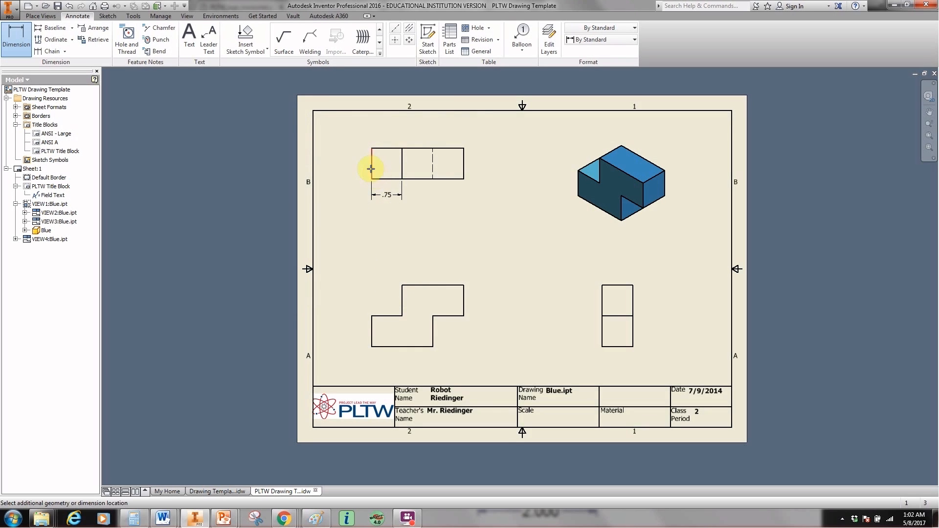
click(432, 168)
click(427, 208)
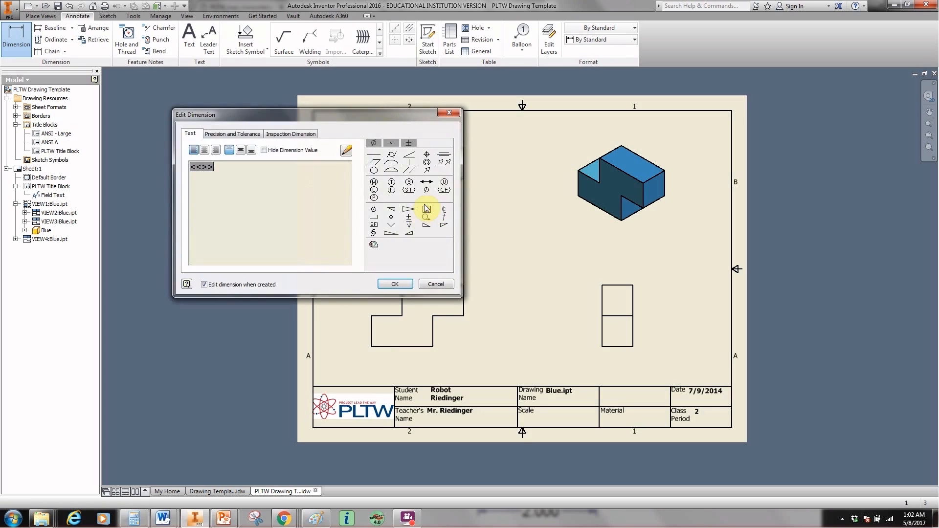
click(405, 284)
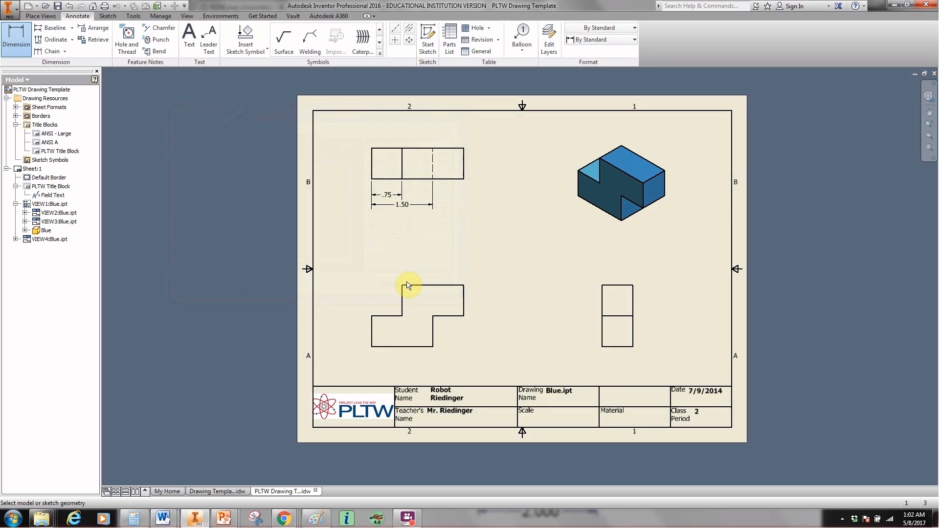
- Dimension the top view's overall width beneath the other two dimensions and end the Dimension command
click(371, 175)
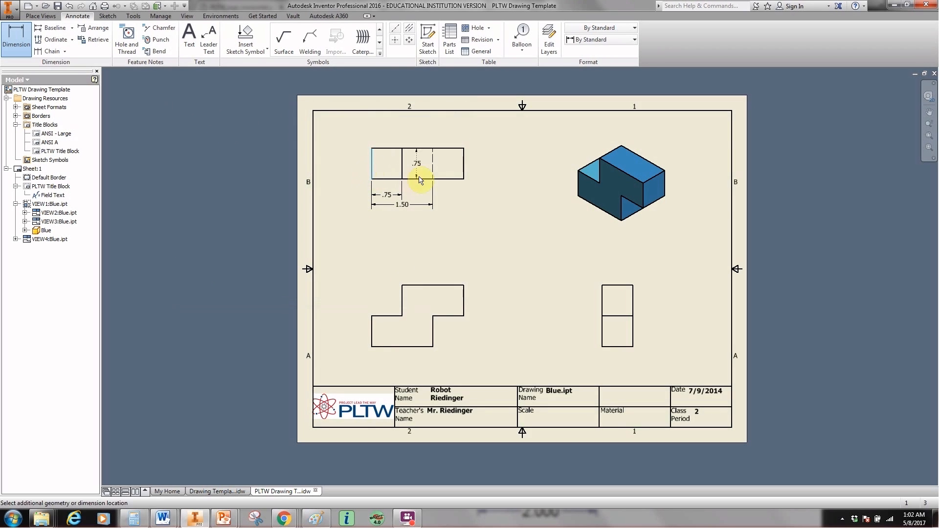
click(463, 173)
click(453, 218)
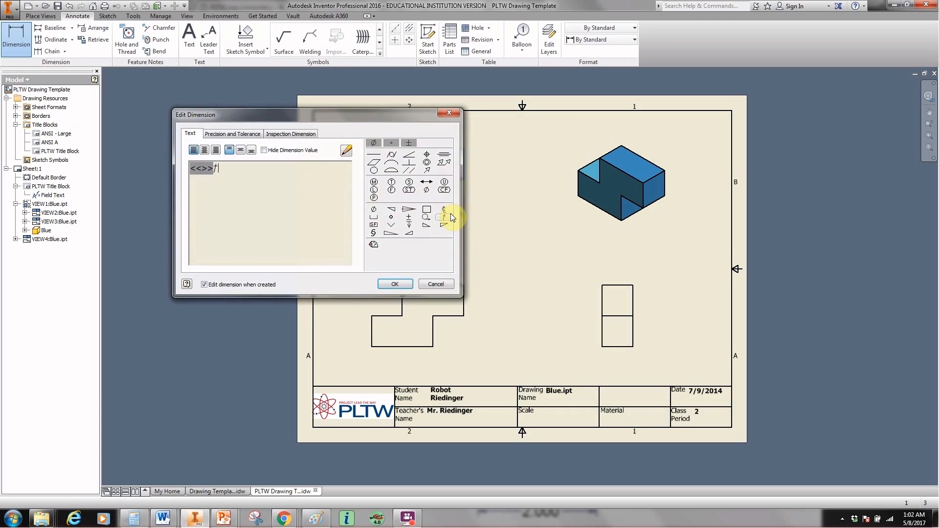
click(393, 284)
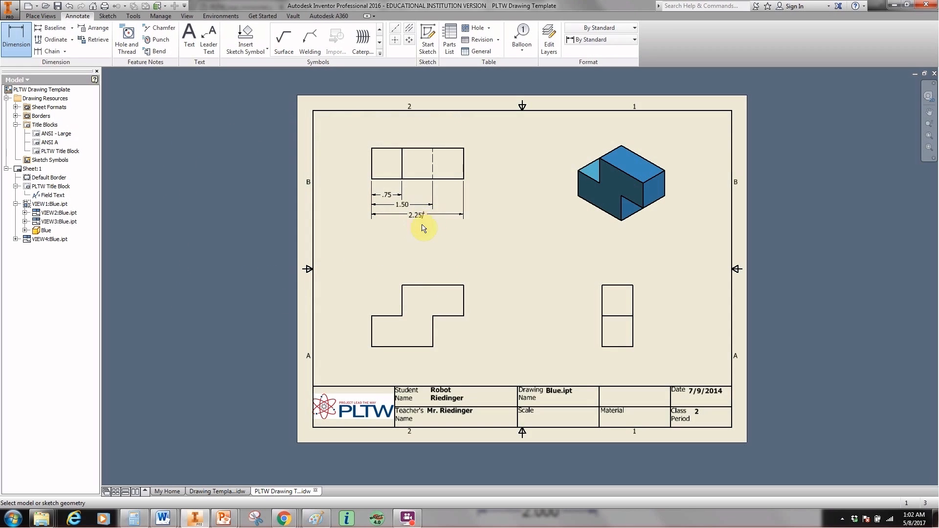
right_drag(491, 228, 527, 226)
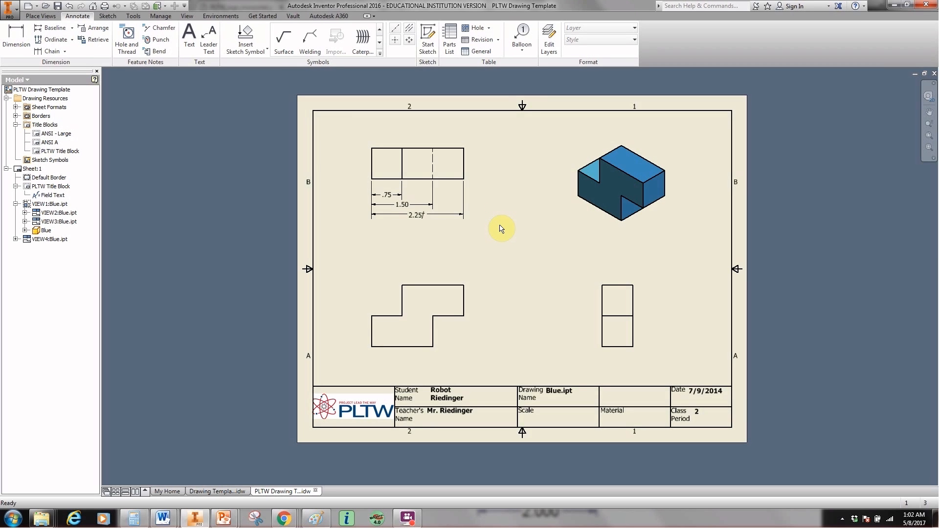
- Remove the stray symbol after the value in the top view's overall width dimension
click(422, 221)
scroll(421, 224, up, 2)
scroll(421, 224, down, 6)
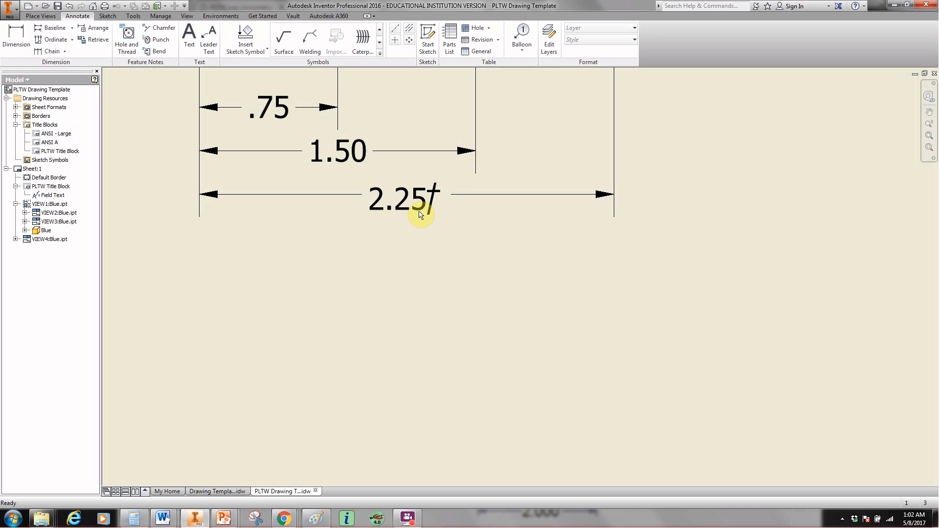
scroll(420, 214, up, 3)
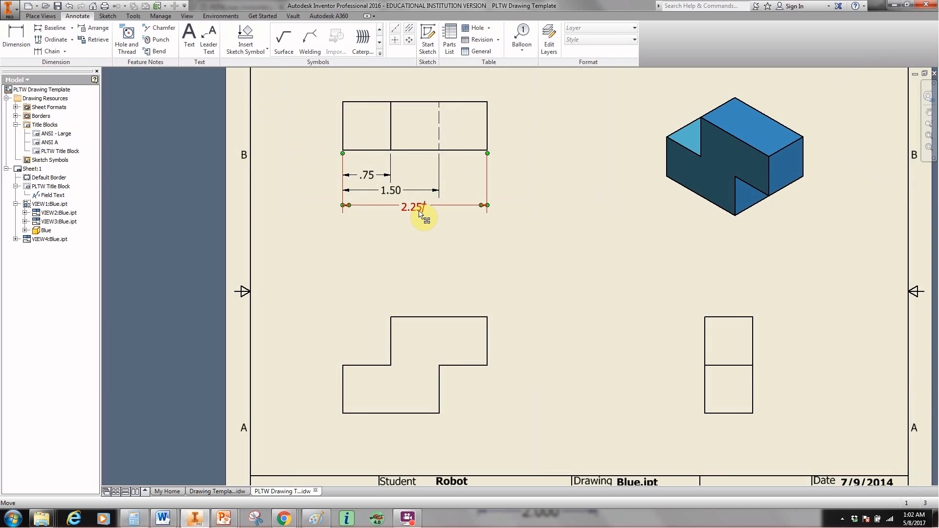
double_click(410, 209)
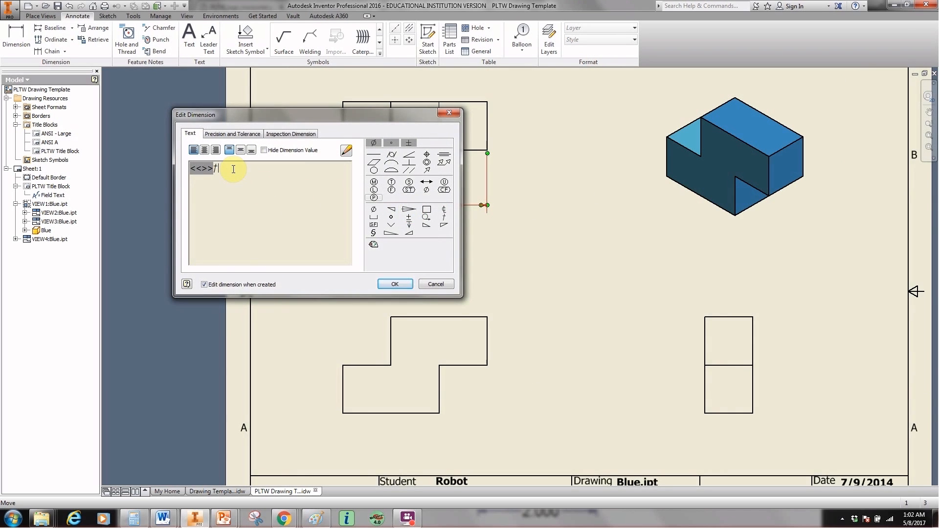
key(BackSpace)
click(395, 284)
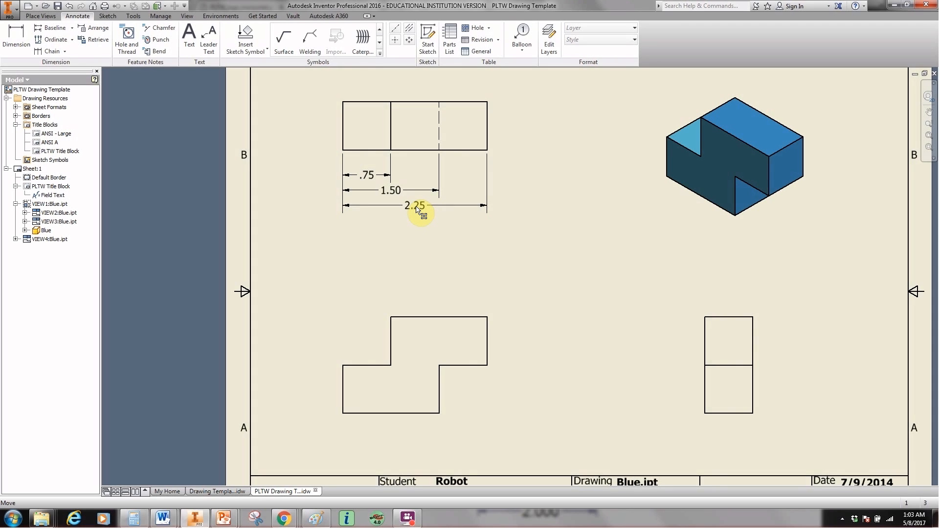
- Try the overall width dimension farther below the top view and return it to even spacing under the others
mouse_move(417, 208)
mouse_down()
mouse_move(429, 255)
mouse_move(376, 265)
mouse_move(447, 272)
mouse_move(395, 269)
mouse_move(362, 247)
mouse_move(483, 254)
mouse_move(430, 259)
mouse_move(433, 233)
mouse_move(417, 232)
mouse_up()
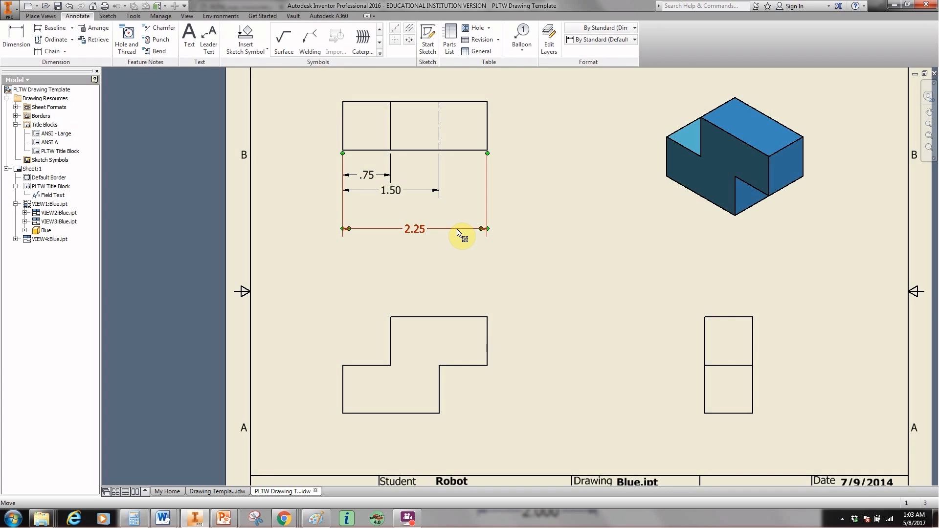
drag(458, 230, 453, 208)
click(542, 238)
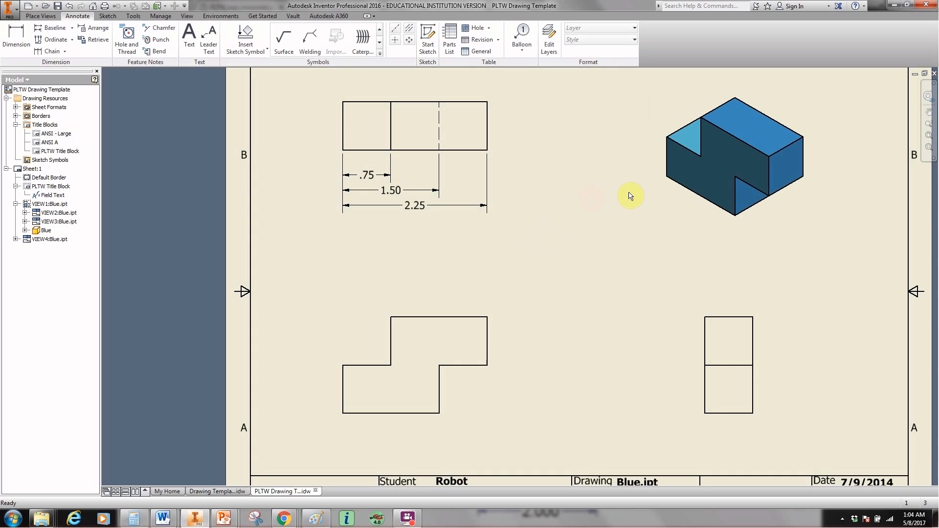
- Save a copy of the drawing as PLTW Blue in the PUZZLE CUBE folder
click(10, 10)
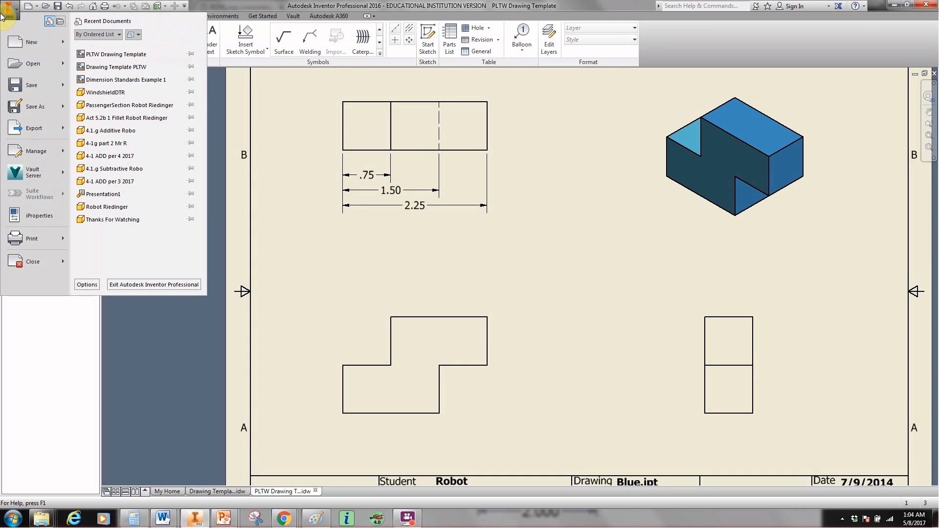
click(13, 104)
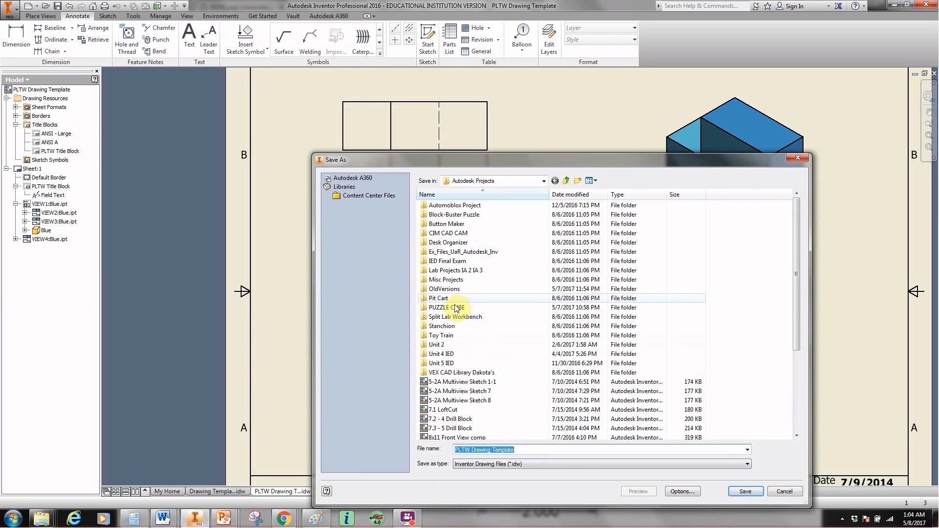
double_click(447, 307)
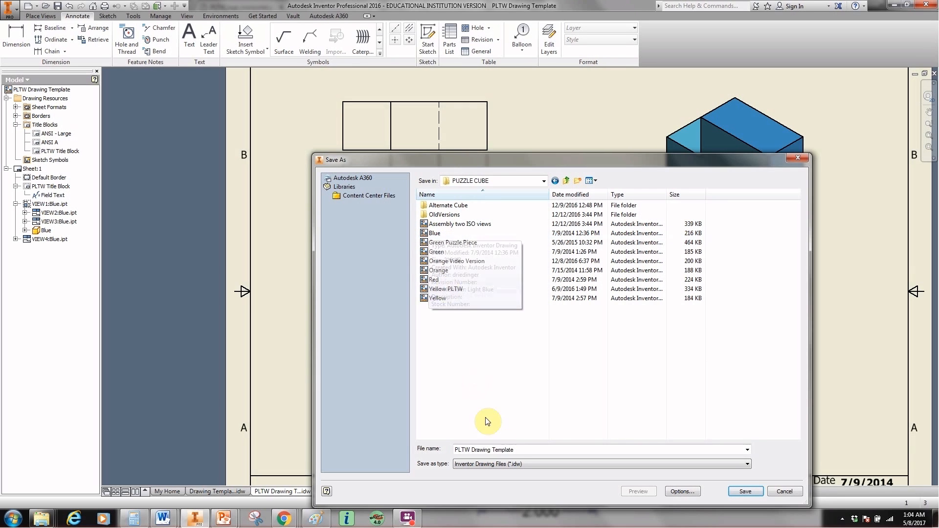
click(518, 449)
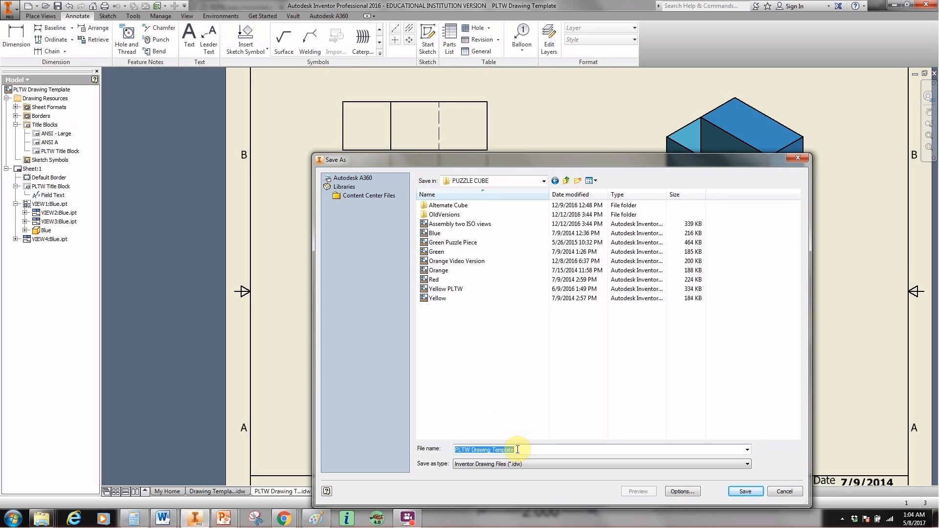
click(474, 450)
drag(474, 451, 554, 451)
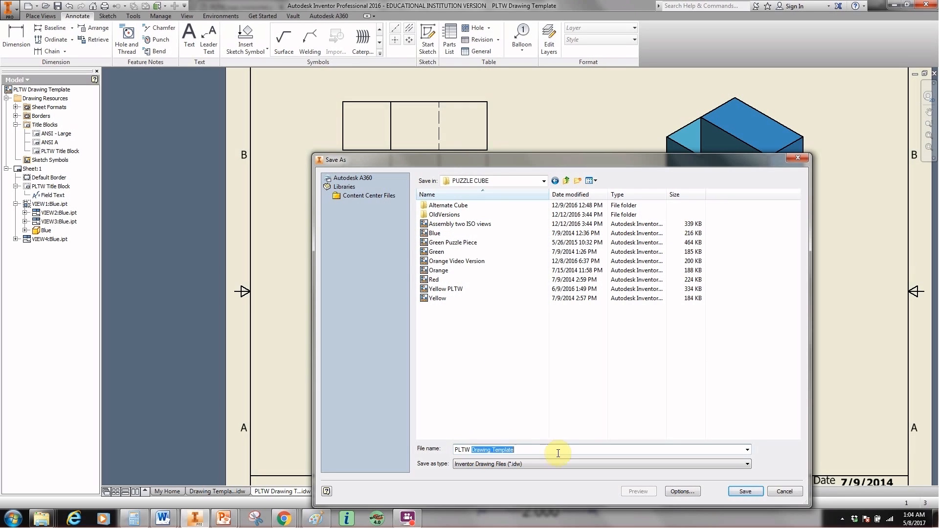
text(Blue)
key(Return)
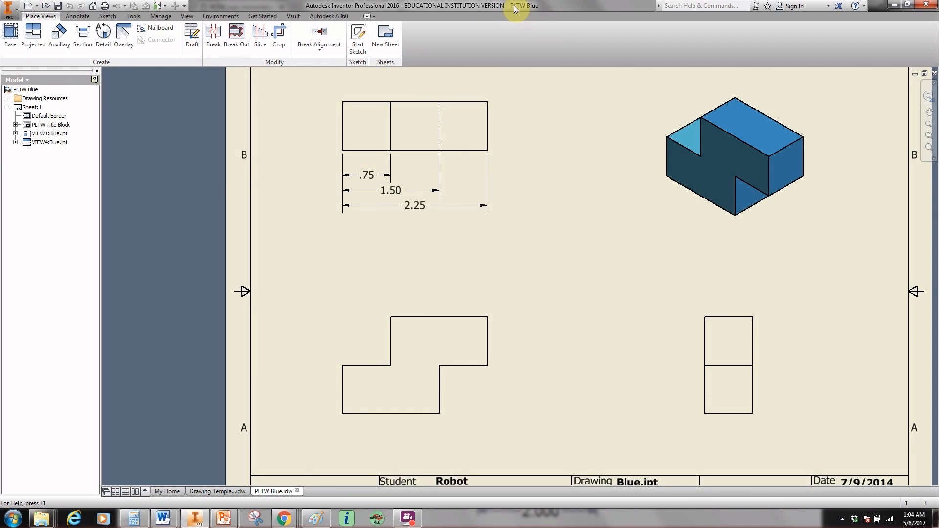
scroll(602, 293, down, 3)
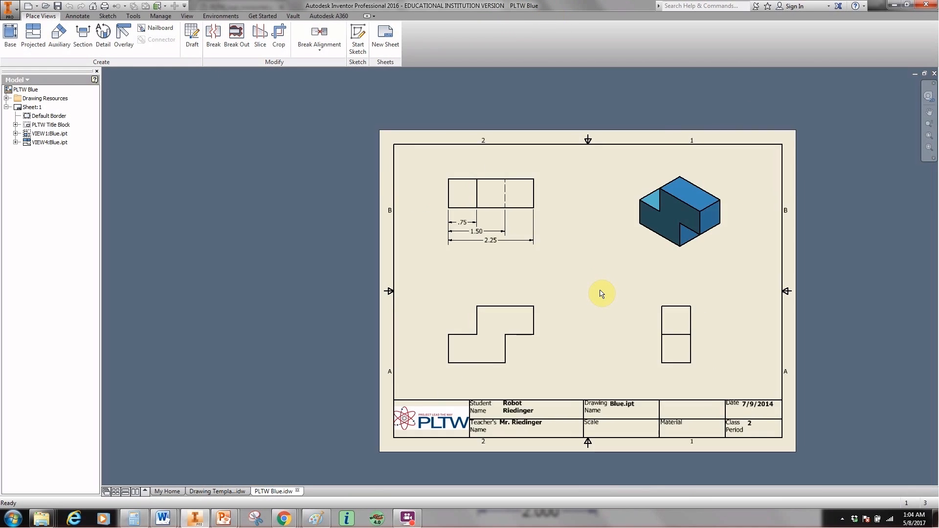
scroll(602, 294, up, 3)
scroll(602, 293, down, 2)
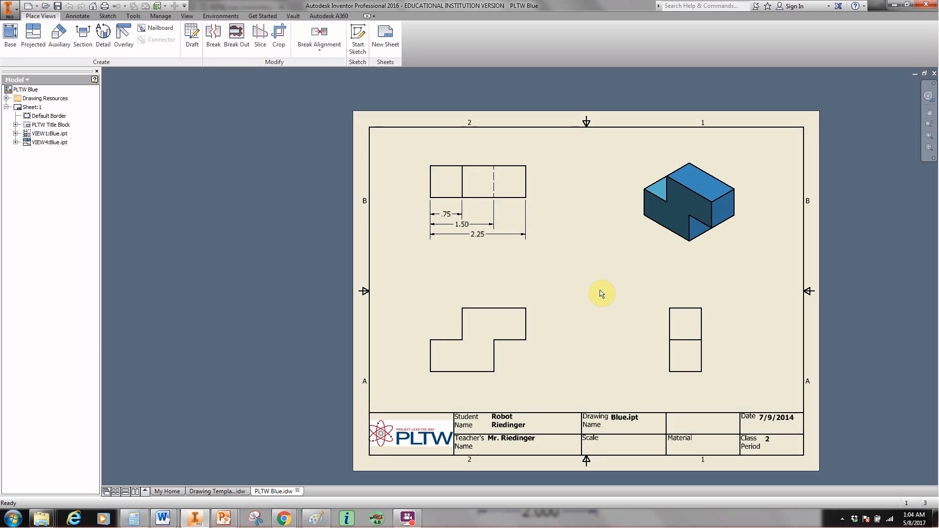